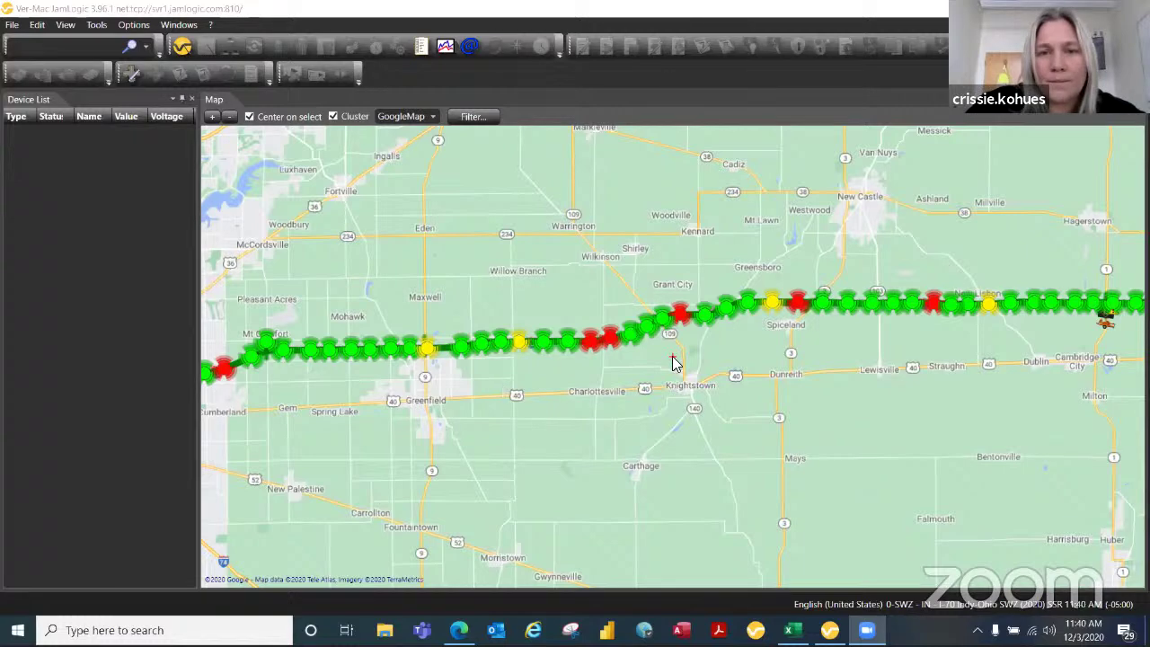
Step: Select the I-70 sensor marker near MM 105.5, east of Greenfield, and read its Doppler devices' names, speeds and voltages in the device list
scroll(676, 362, "up", 1)
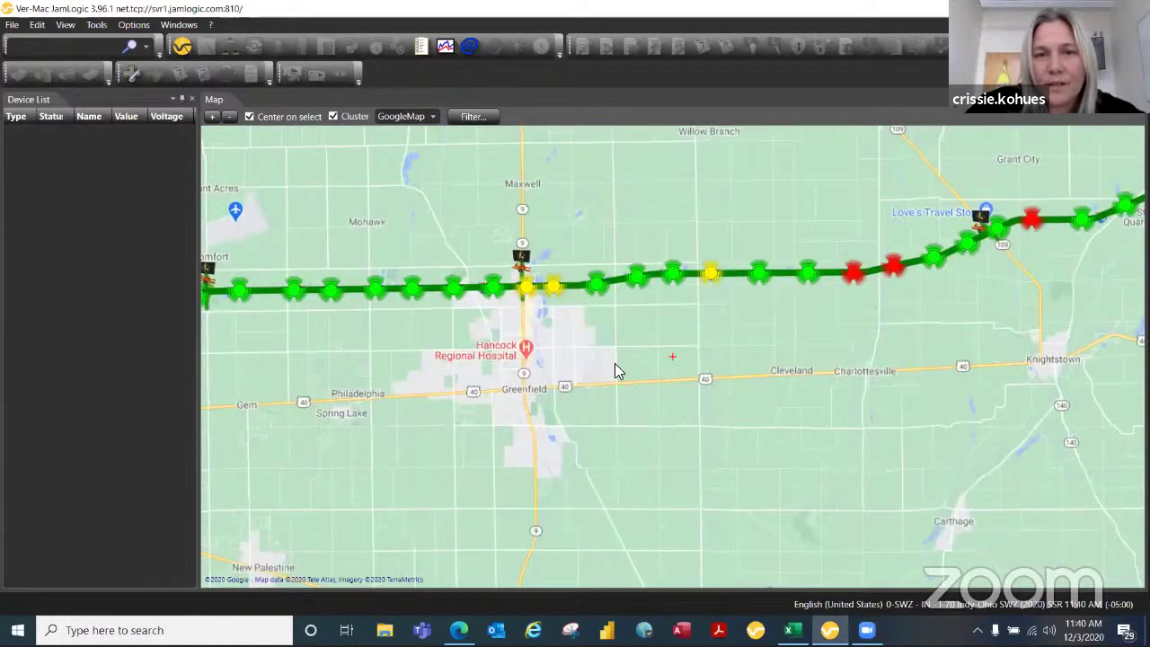
scroll(600, 348, "up", 1)
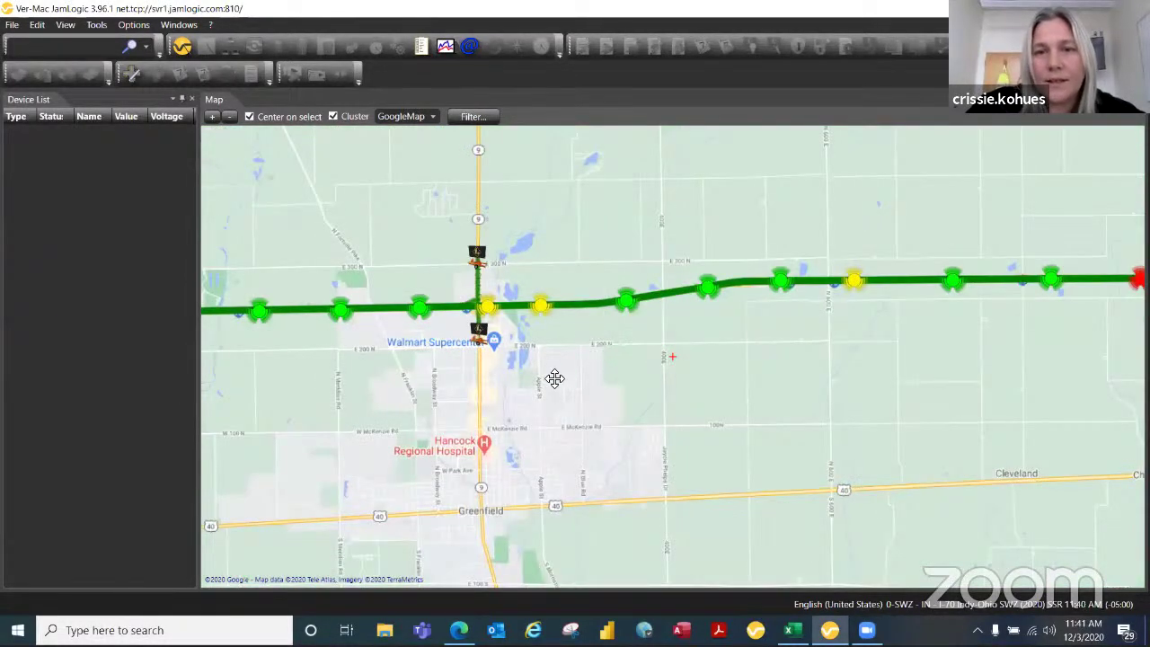
left_click_drag(611, 357, 566, 389)
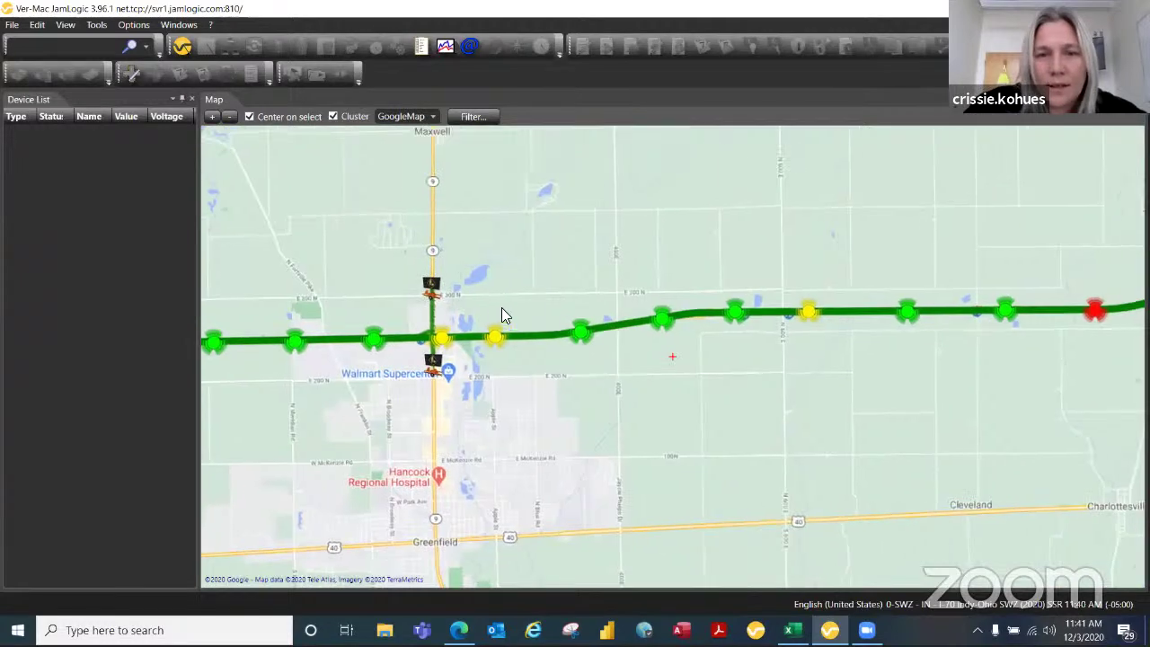
left_click(577, 332)
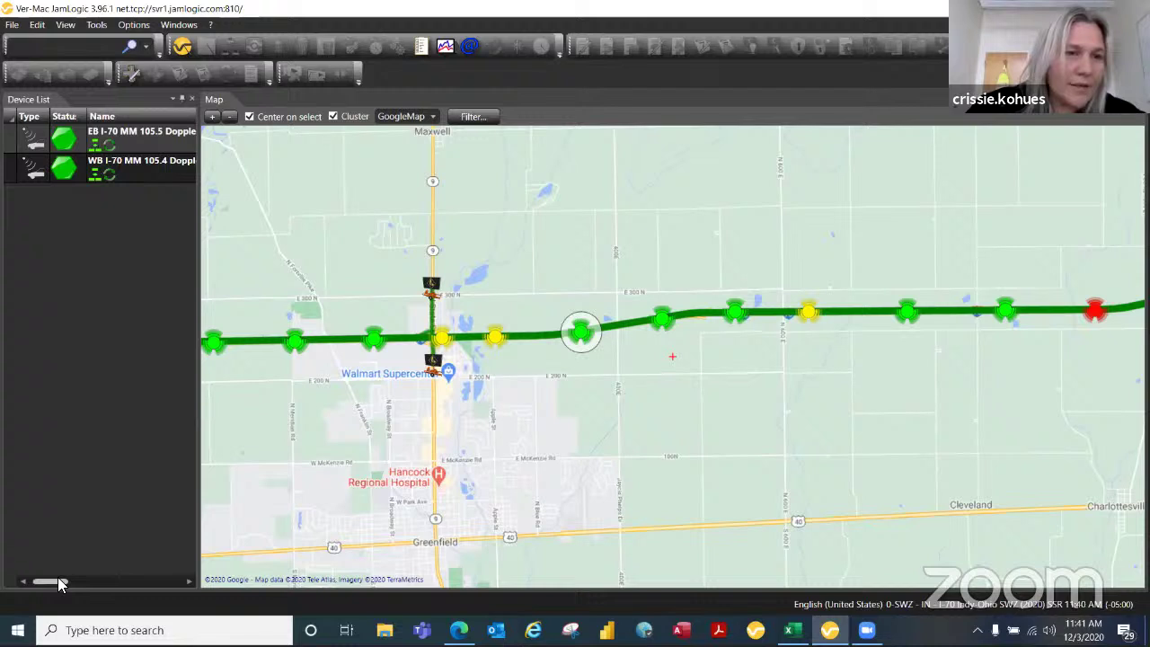
left_click_drag(58, 579, 69, 582)
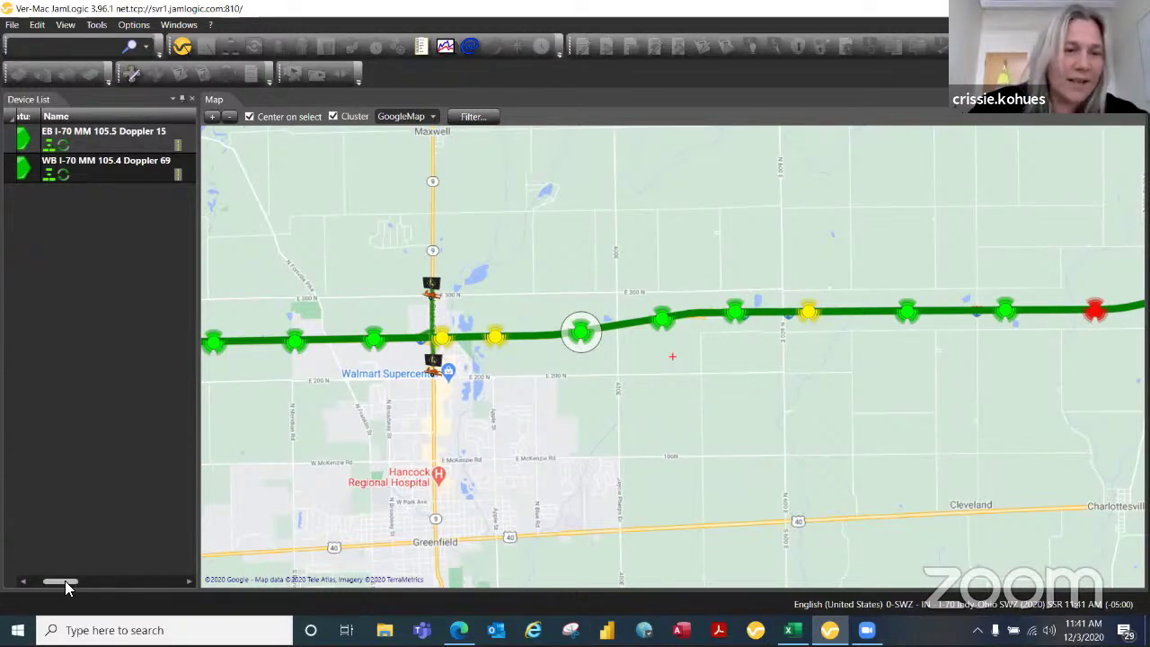
left_click_drag(65, 580, 108, 603)
right_click(72, 580)
left_click(69, 575)
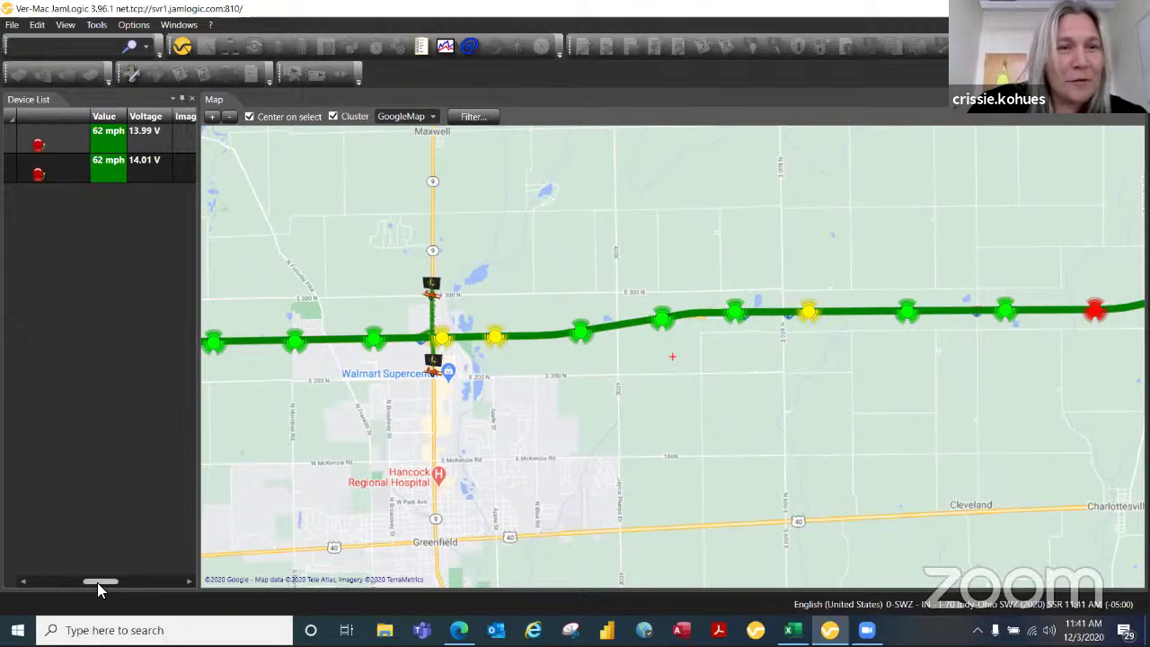
left_click_drag(97, 582, 72, 590)
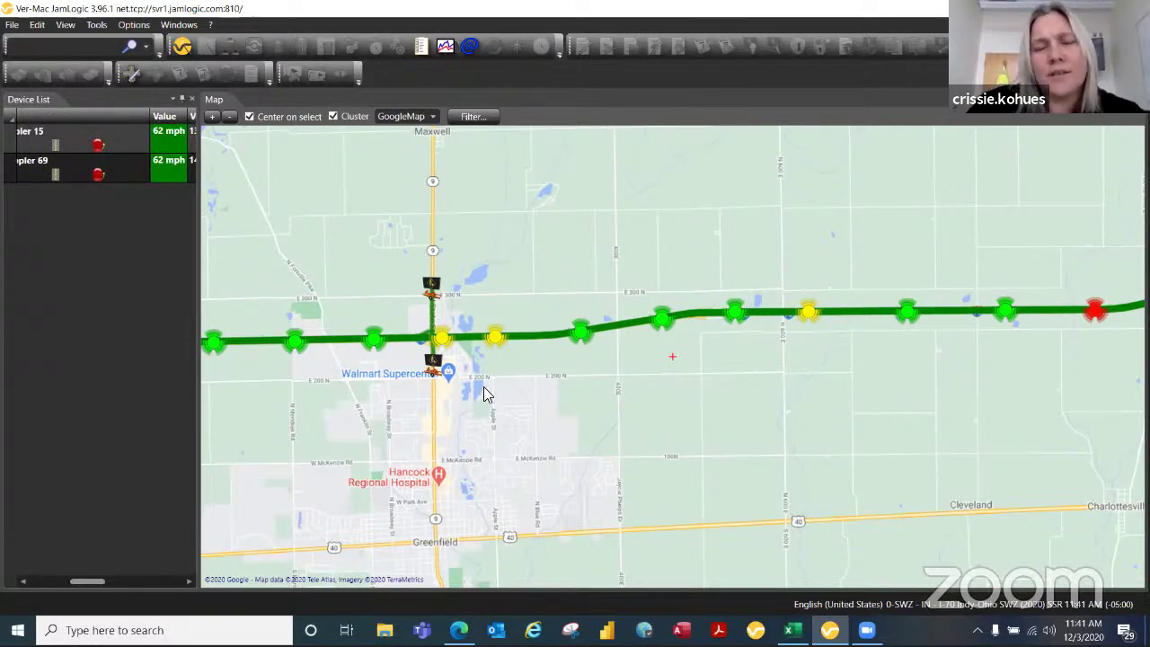
Step: Select the yellow I-70 marker at MM 104.51 and inspect its Doppler and PCMS devices' messages, speeds, voltages and status
left_click(492, 337)
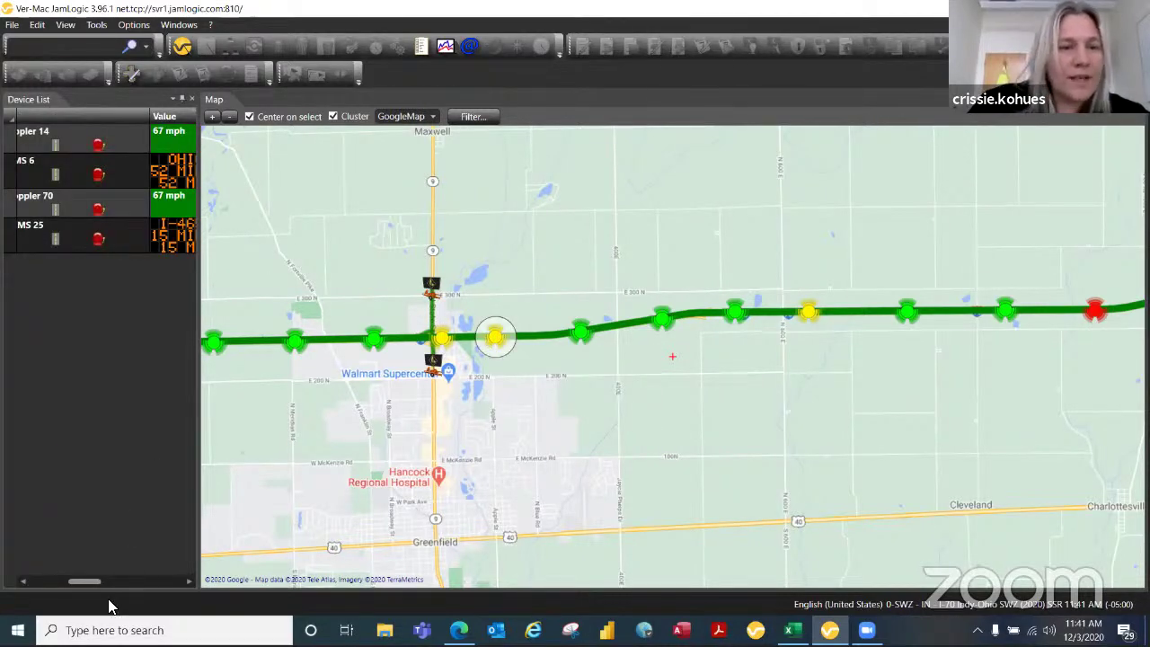
mouse_move(88, 581)
left_mouse_down()
mouse_move(49, 585)
mouse_move(97, 593)
left_mouse_up()
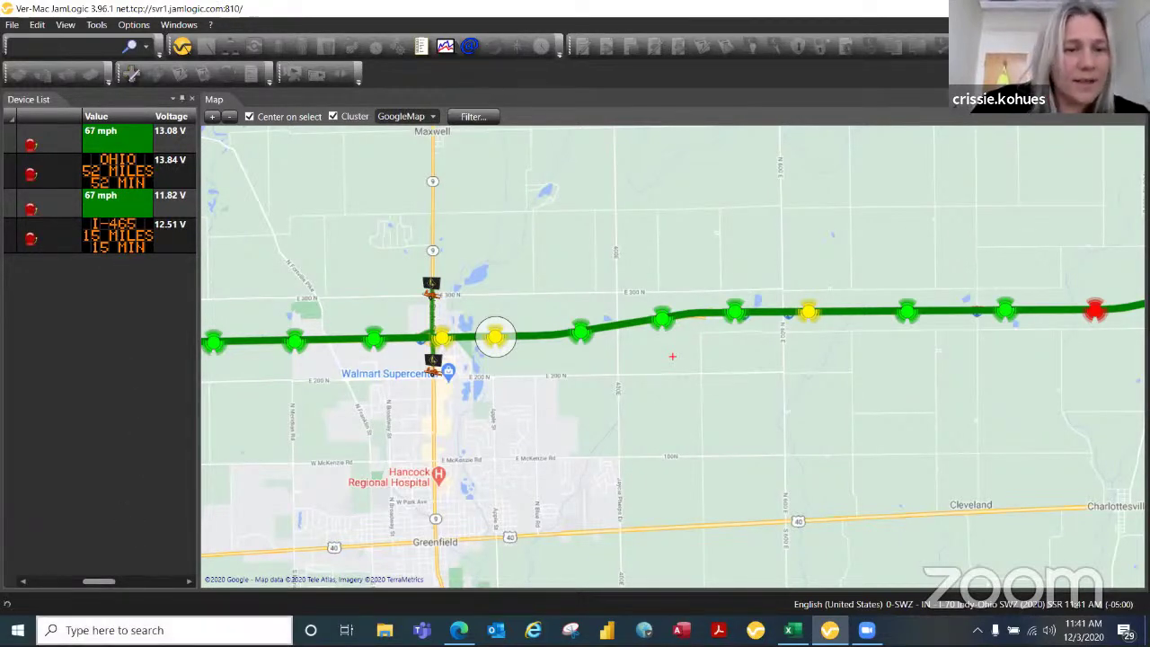
left_click_drag(94, 580, 36, 581)
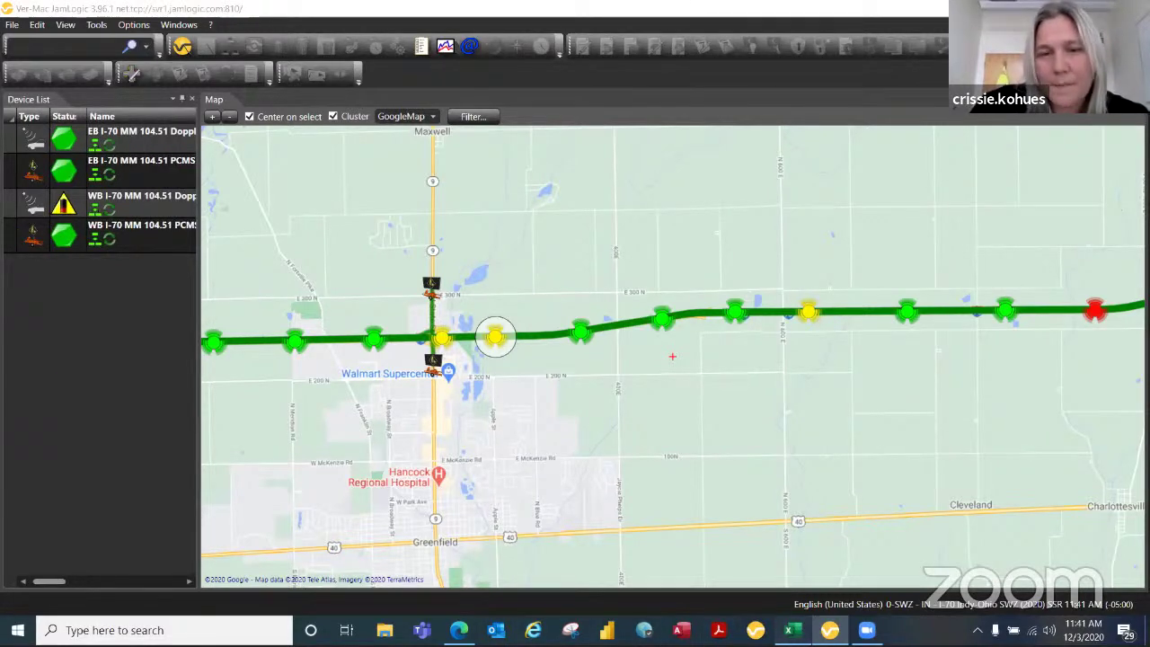
Step: Switch to the Vendor Proposed System workbook in Excel and review the queueing conditions and PCMS messages on the Messaging sheet
key("alt+Tab")
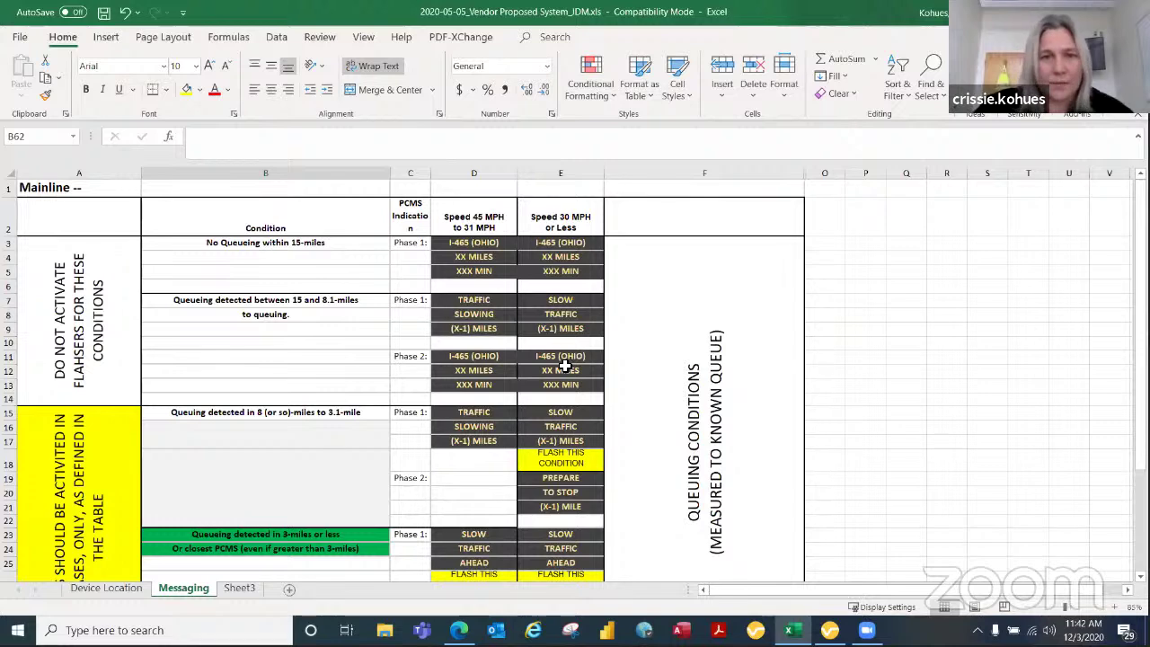
scroll(308, 380, "down", 1)
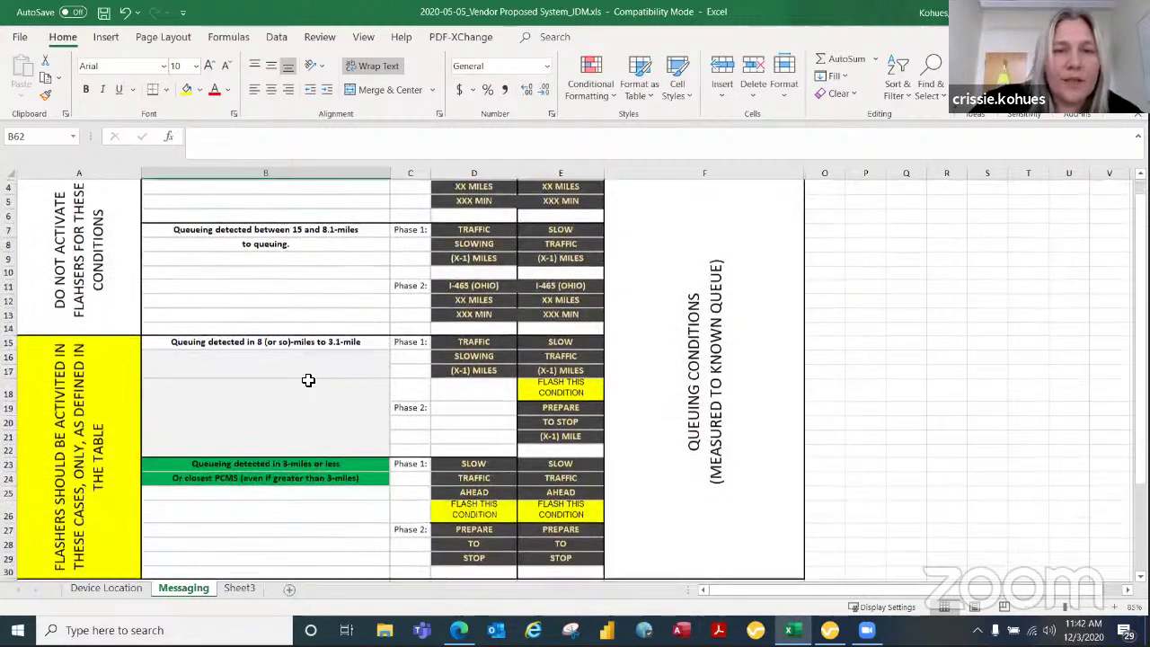
scroll(308, 380, "down", 1)
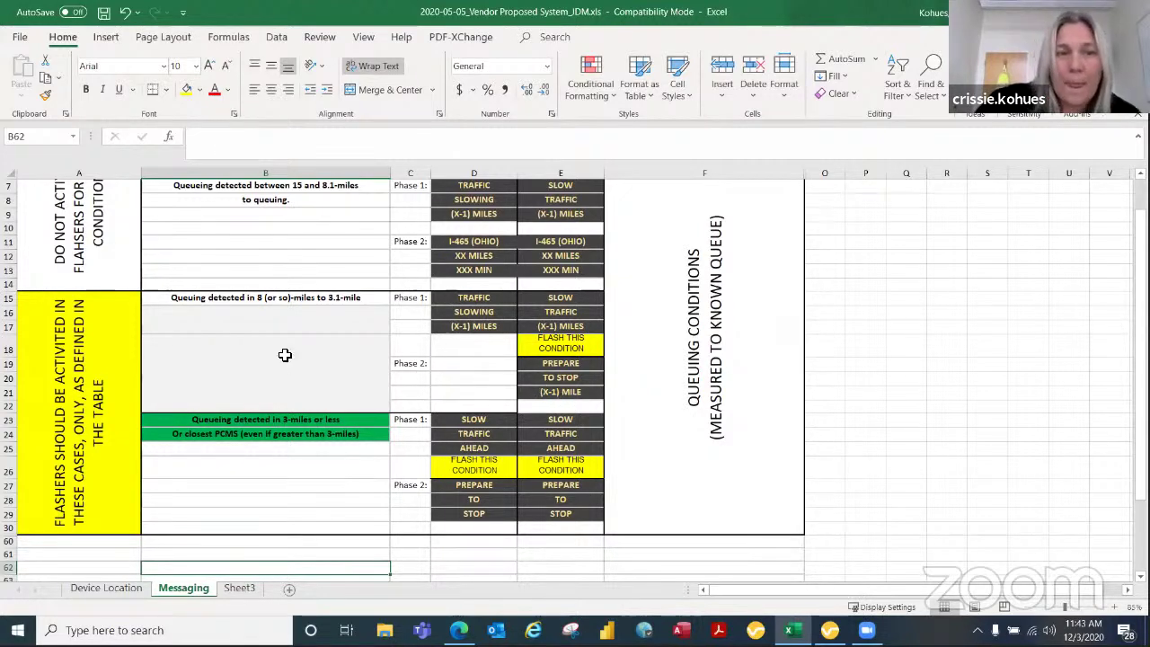
scroll(286, 355, "down", 2)
scroll(292, 357, "up", 2)
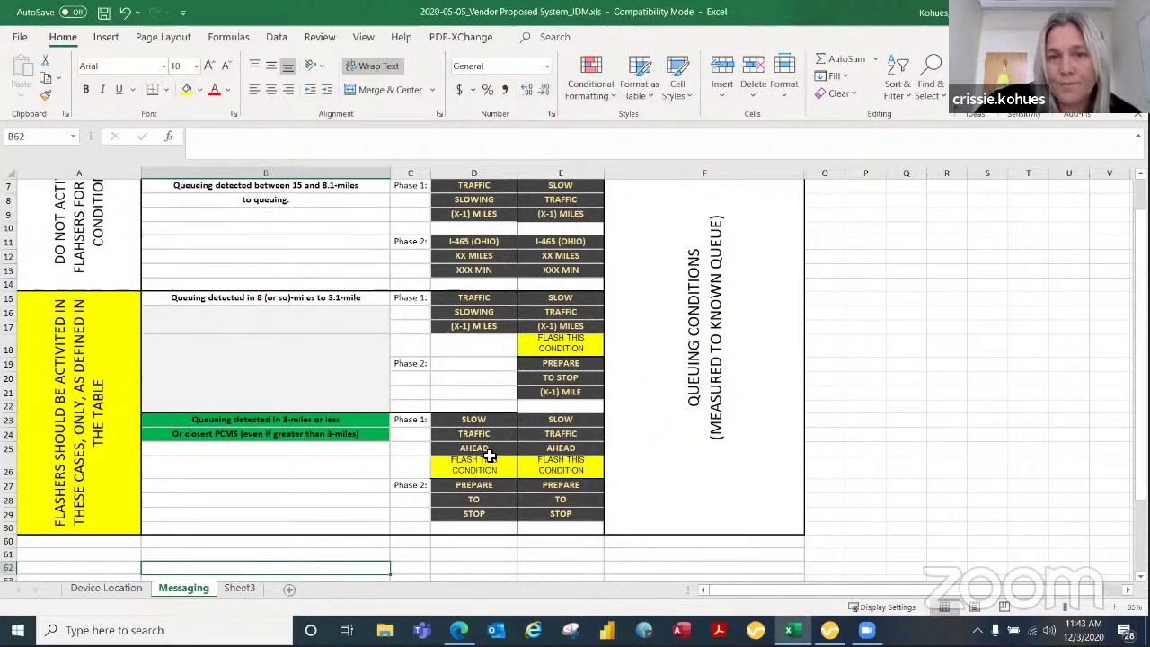
scroll(490, 456, "up", 1)
scroll(486, 461, "down", 1)
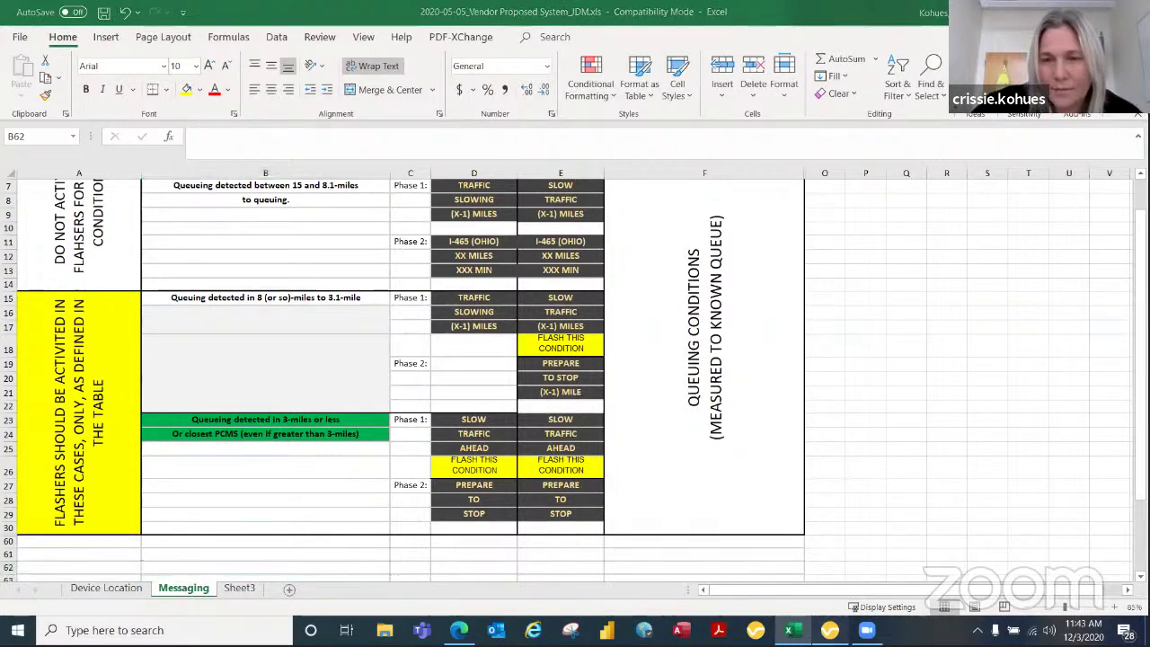
Step: Switch back to JamLogic, select the SR-9 southbound PCMS north of I-70, and read its displayed message
key("alt+Tab")
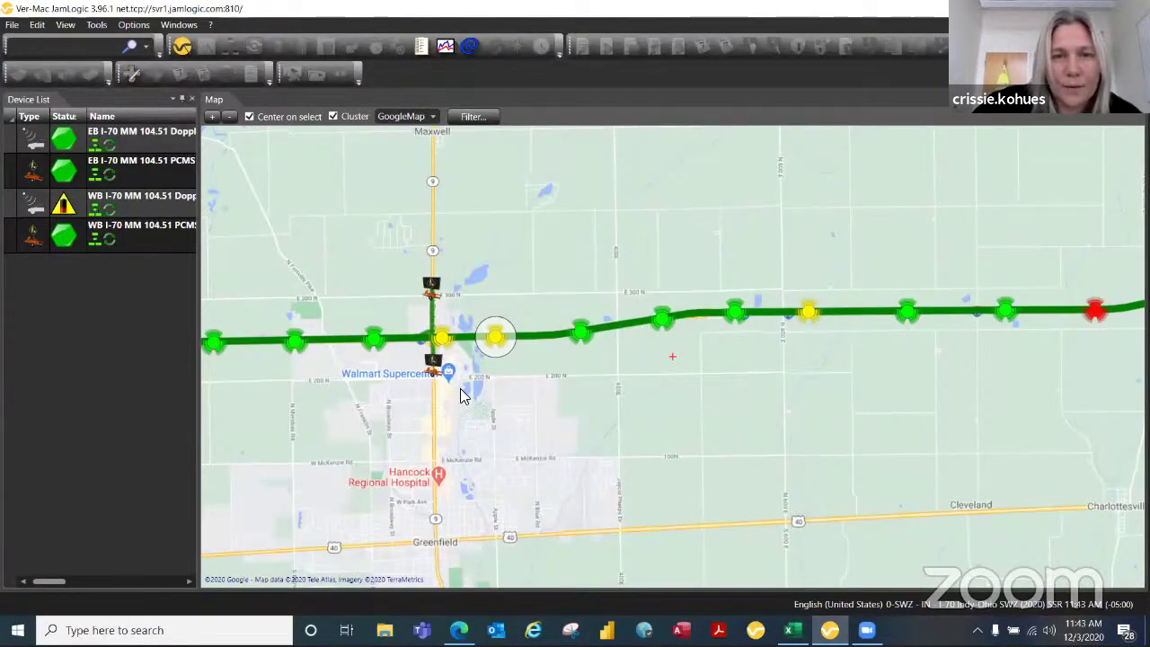
scroll(506, 362, "up", 1)
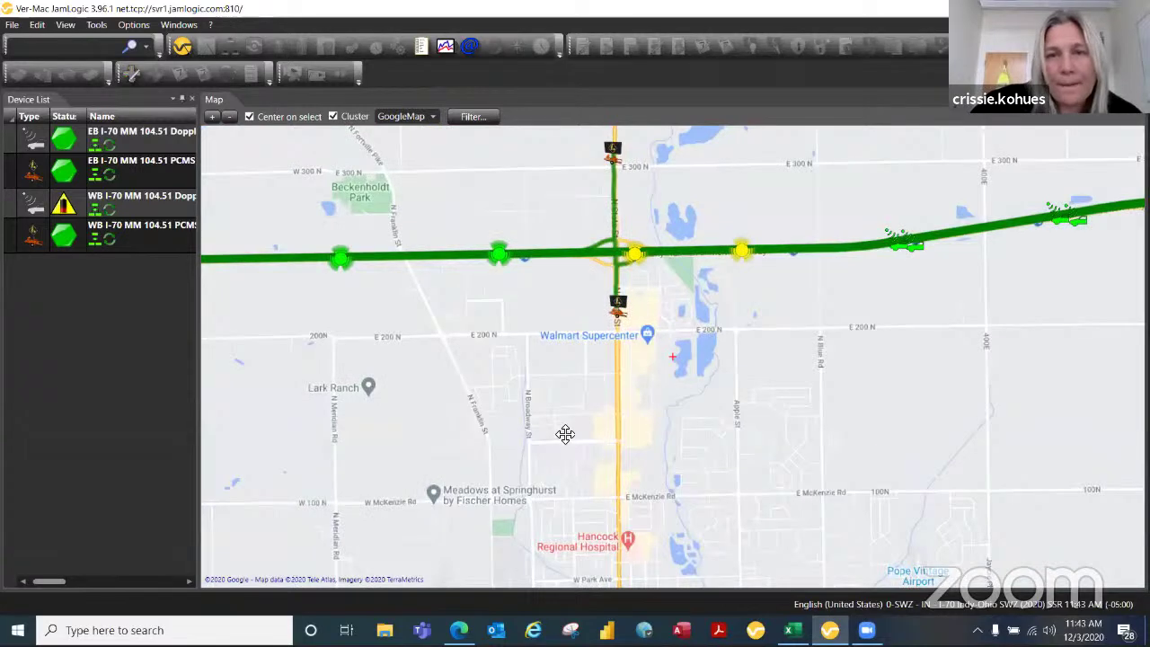
left_click(625, 271)
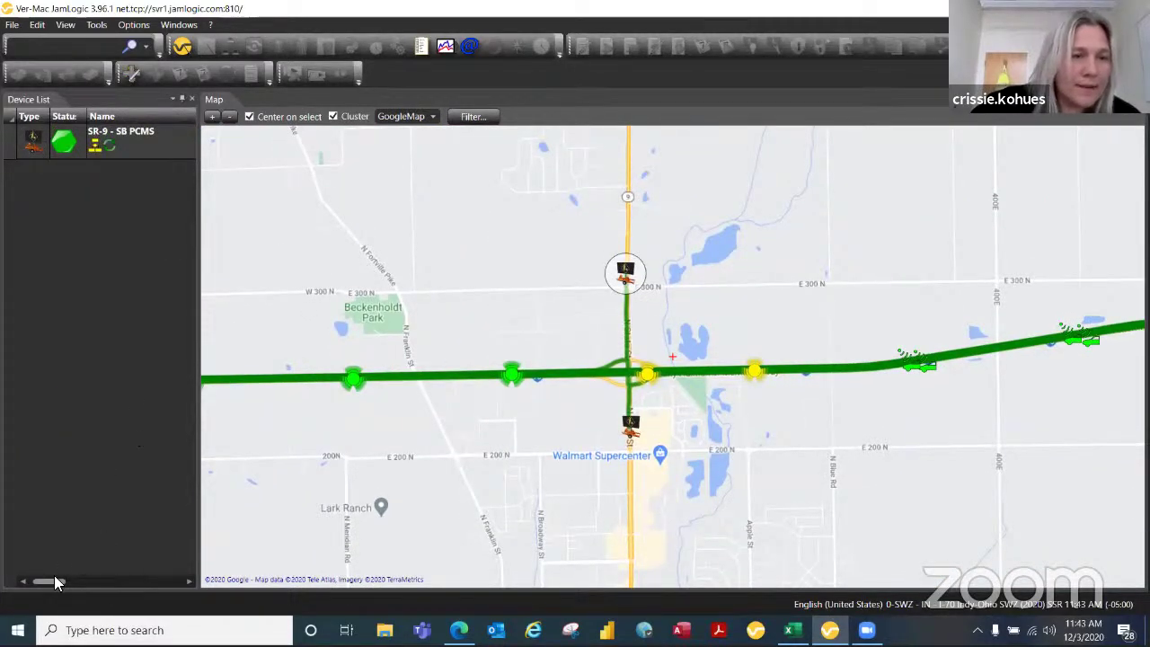
left_click_drag(54, 581, 103, 584)
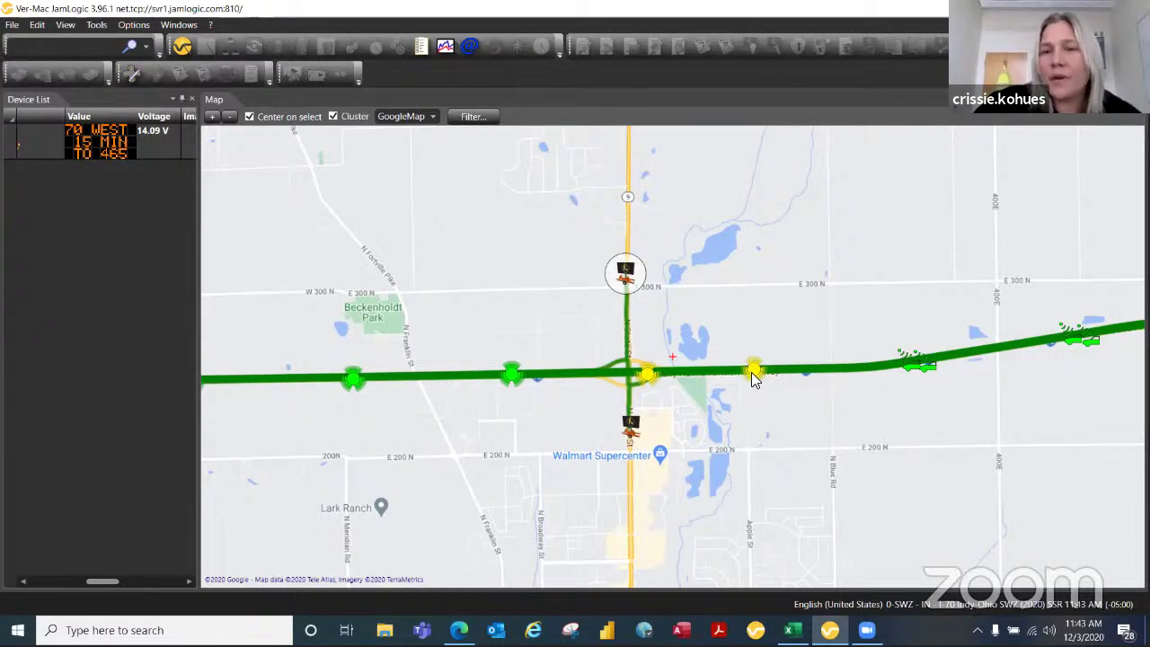
mouse_move(742, 375)
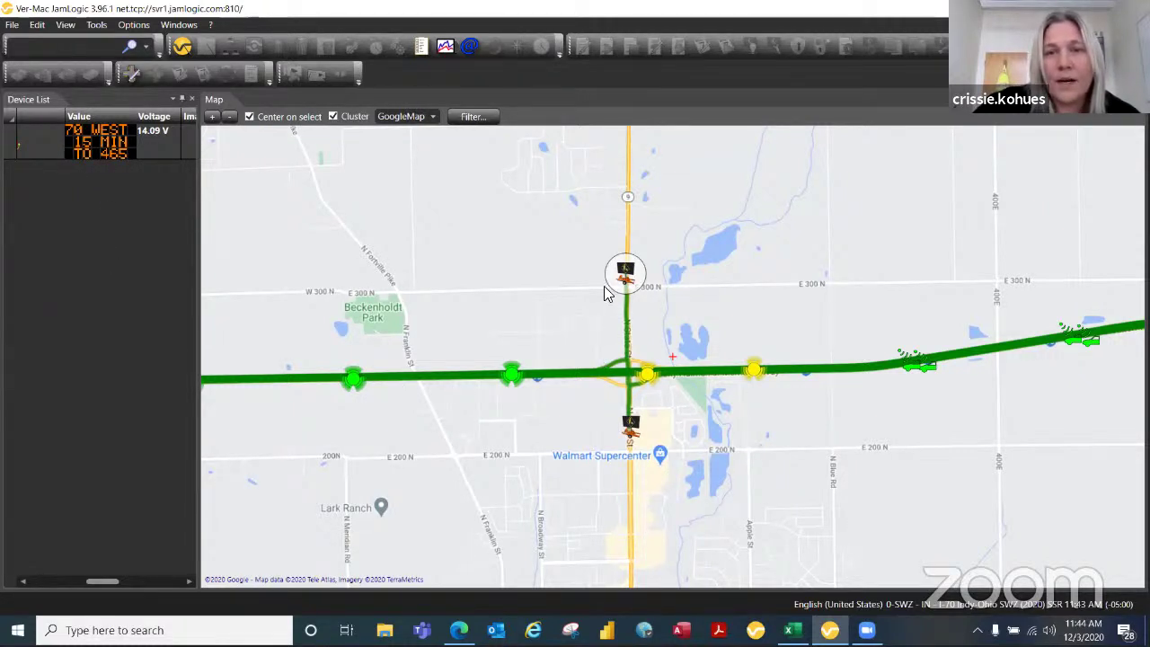
mouse_move(627, 279)
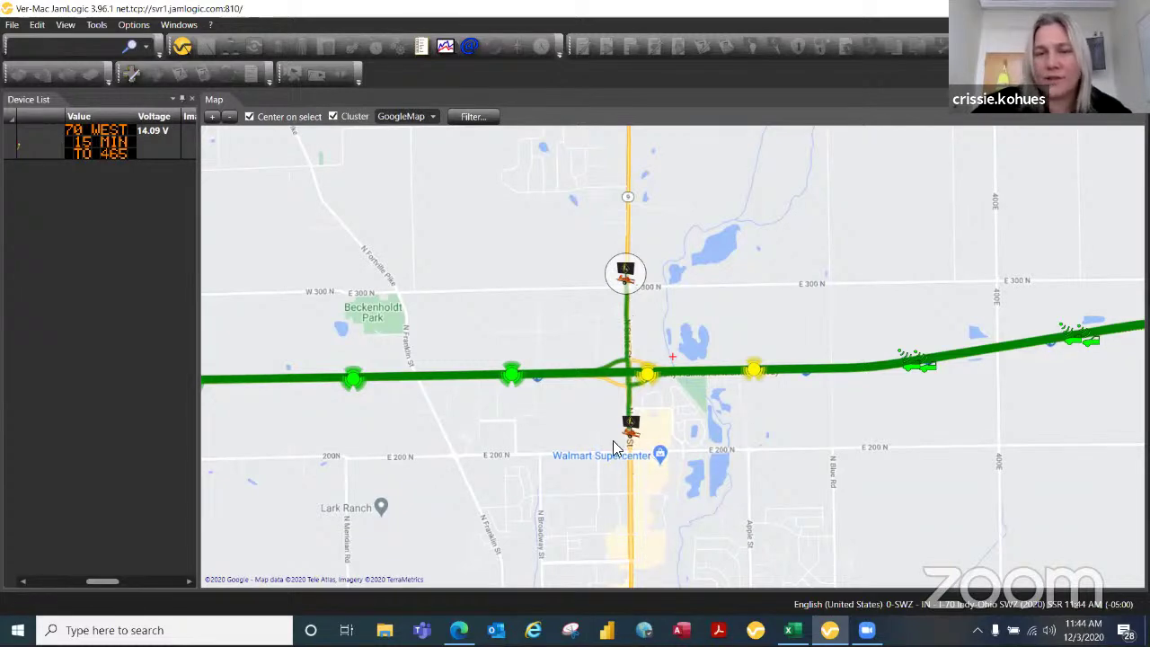
Step: Examine the I-70 device markers eastward from Greenfield past Spiceland and Richmond to the Ohio end near Lewisburg
scroll(640, 336, "down", 1)
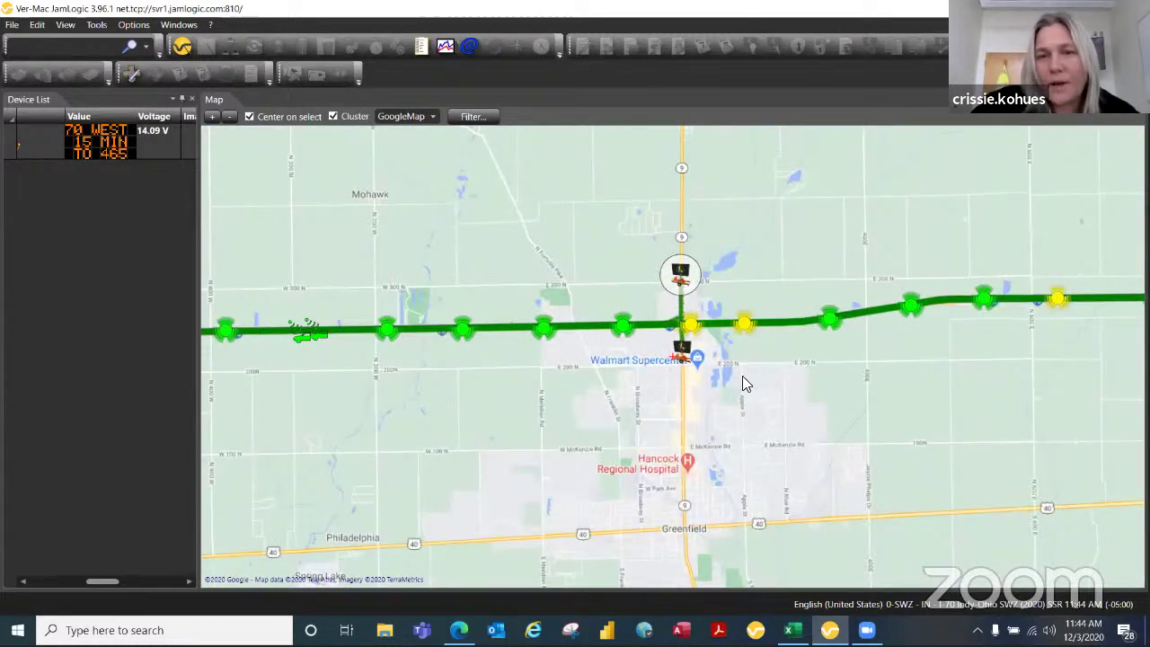
scroll(754, 363, "down", 1)
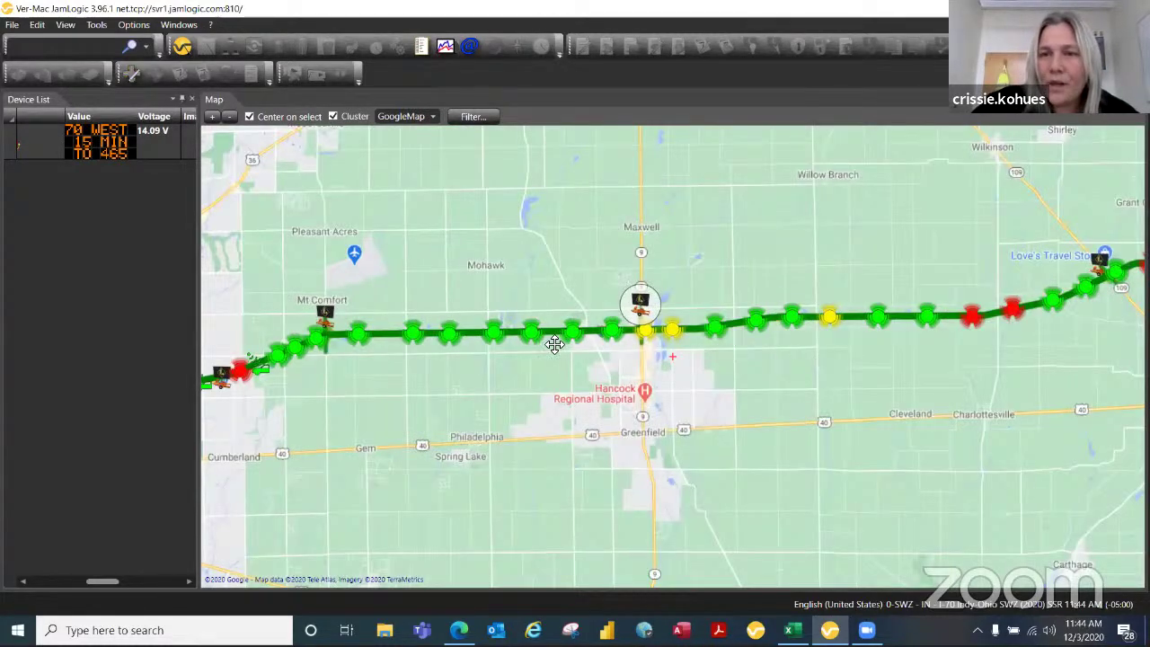
key("Right")
key("Right")
key("Right")
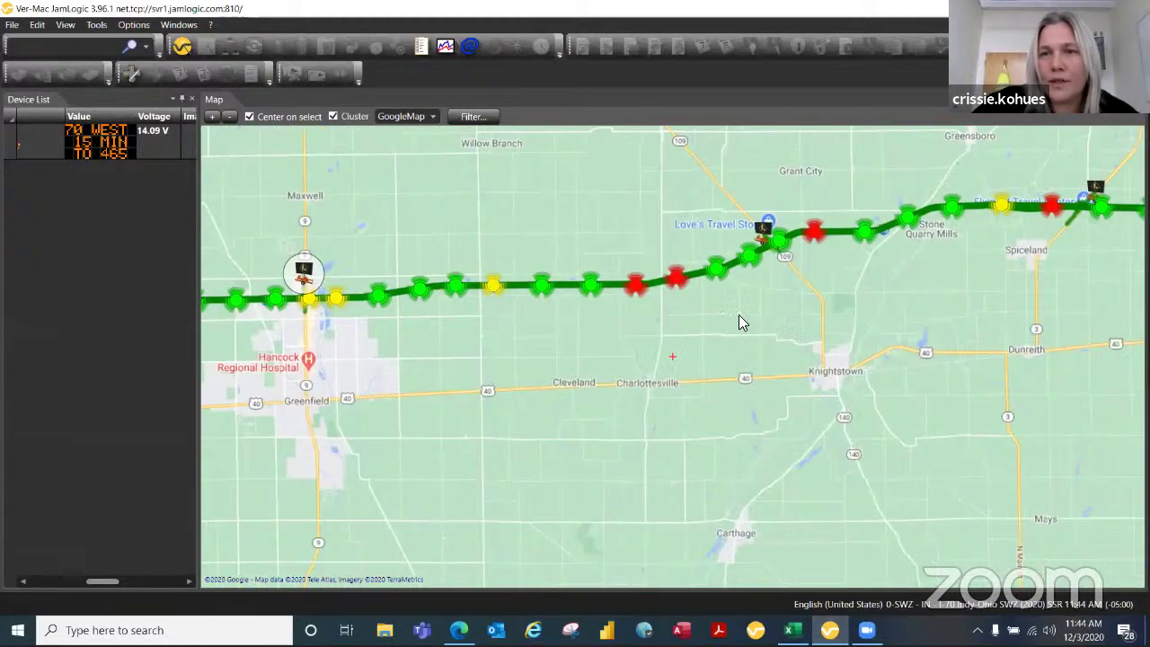
key("Right")
key("Right")
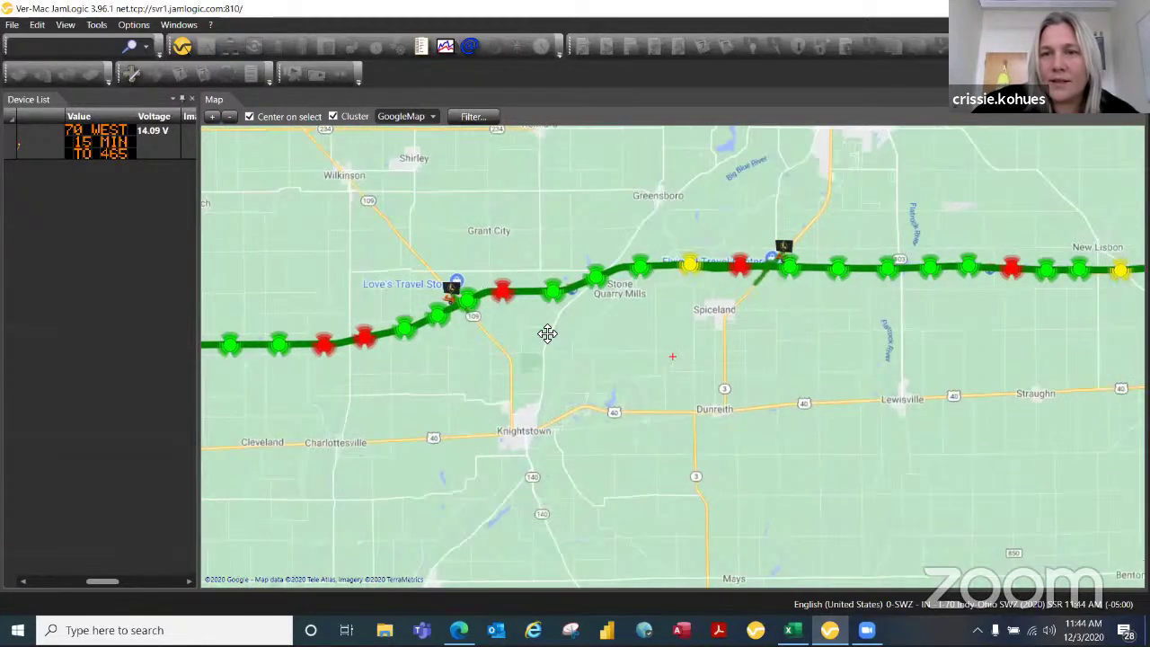
key("Right")
key("Right")
scroll(696, 354, "down", 1)
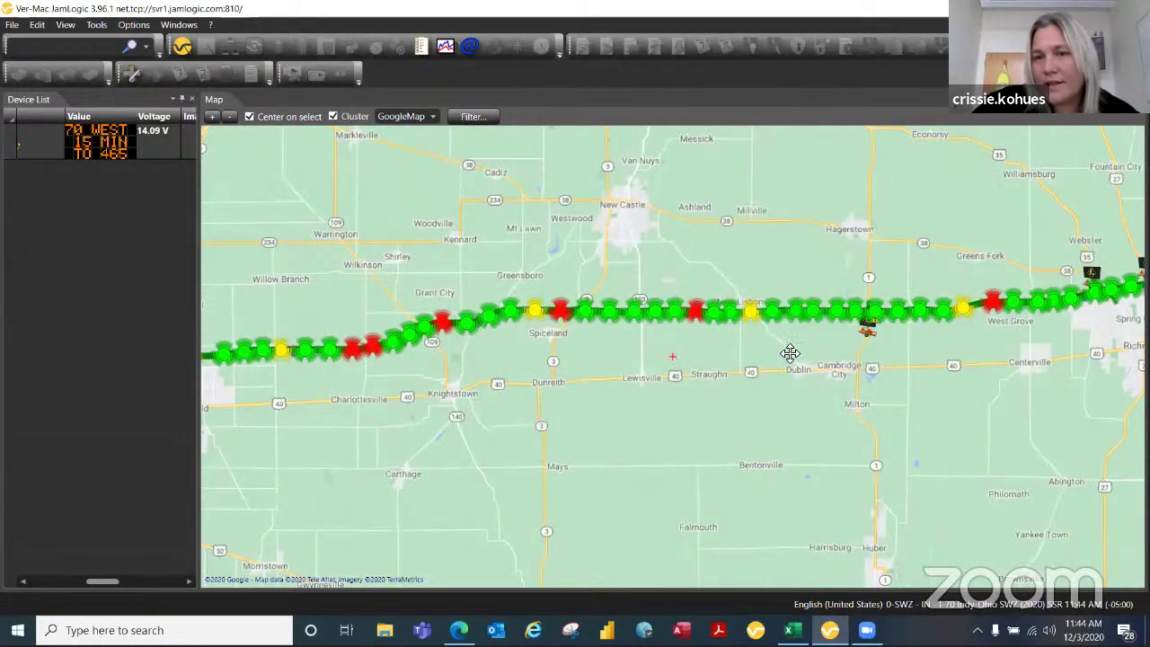
key("Right")
key("Right")
key("Right")
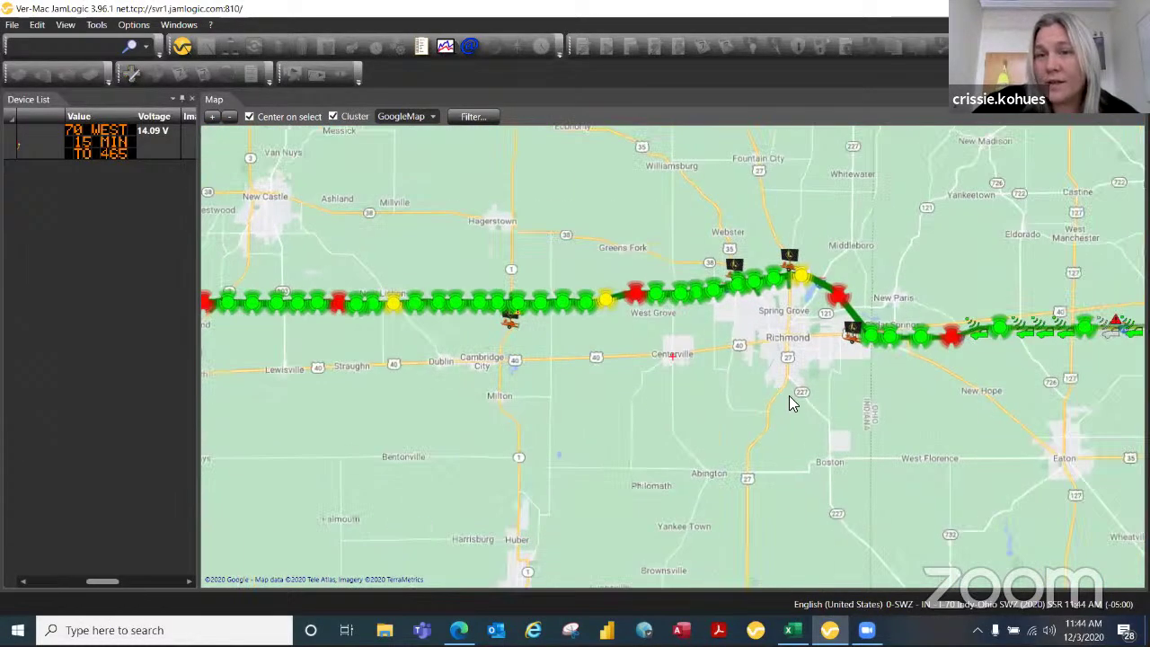
key("Right")
key("Right")
key("Right")
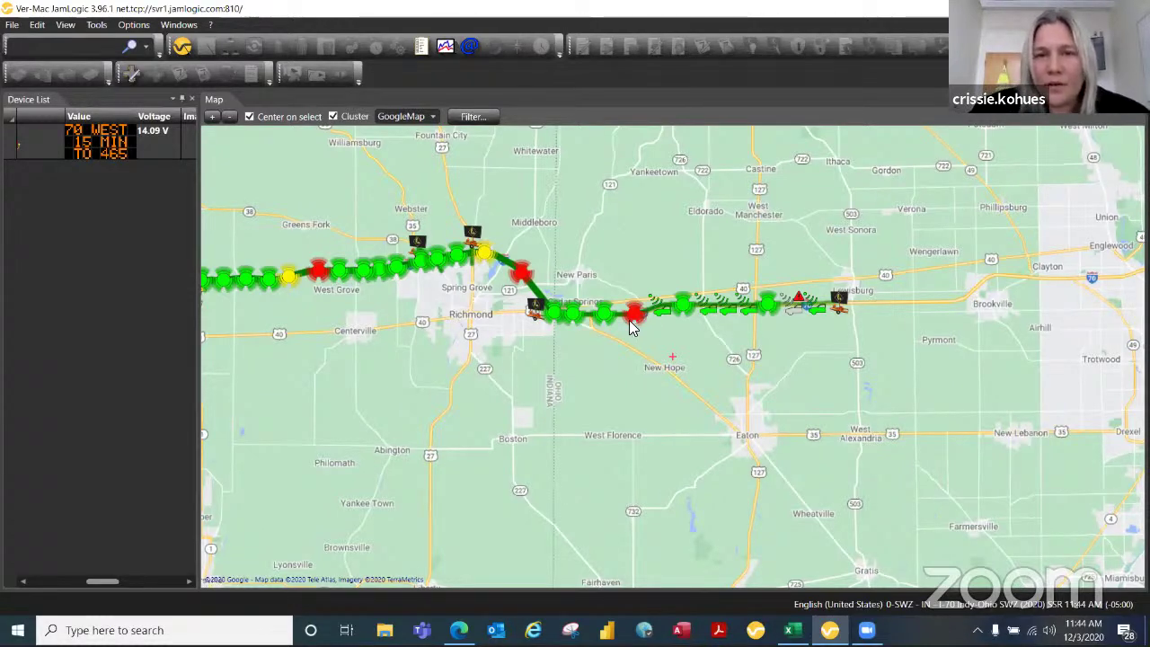
mouse_move(585, 326)
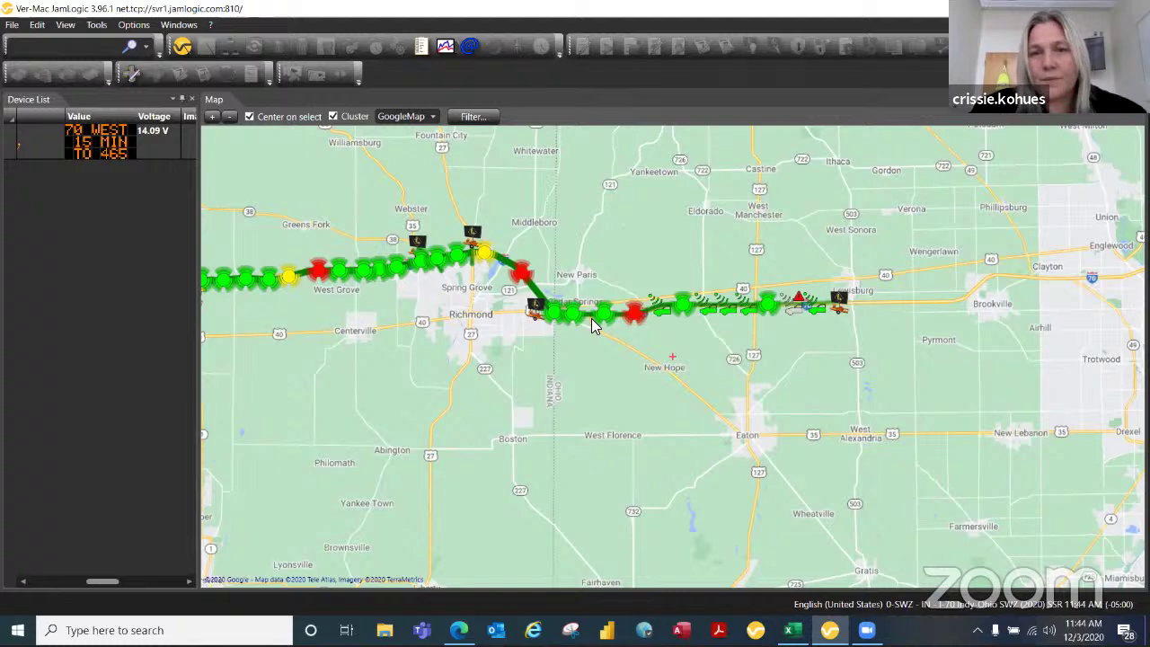
Step: Examine the entire I-70 smart work zone corridor from Indianapolis to the Ohio end in an overview of the map
scroll(663, 361, "down", 1)
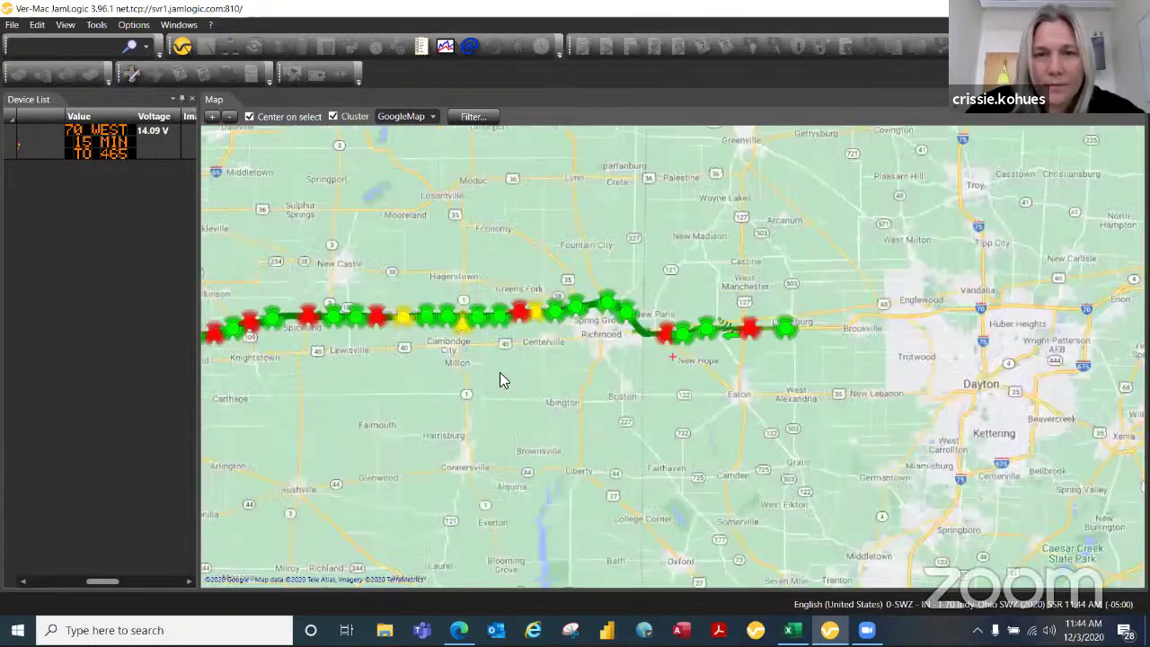
left_click_drag(481, 395, 676, 363)
scroll(630, 363, "down", 1)
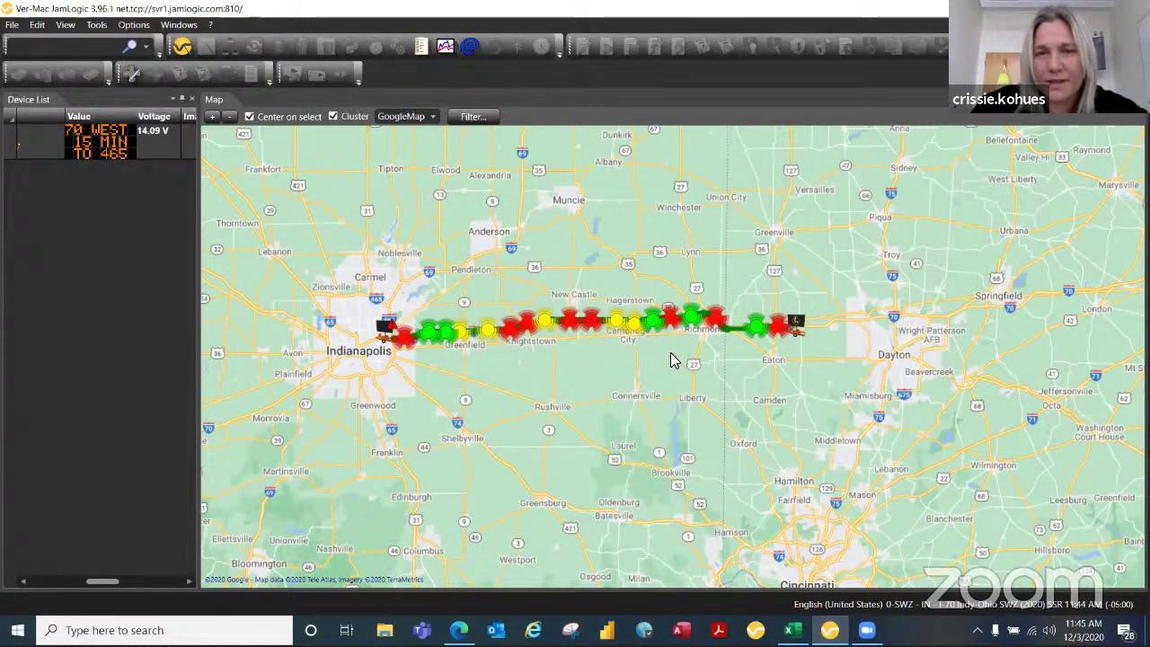
scroll(672, 357, "up", 1)
left_click_drag(665, 347, 662, 395)
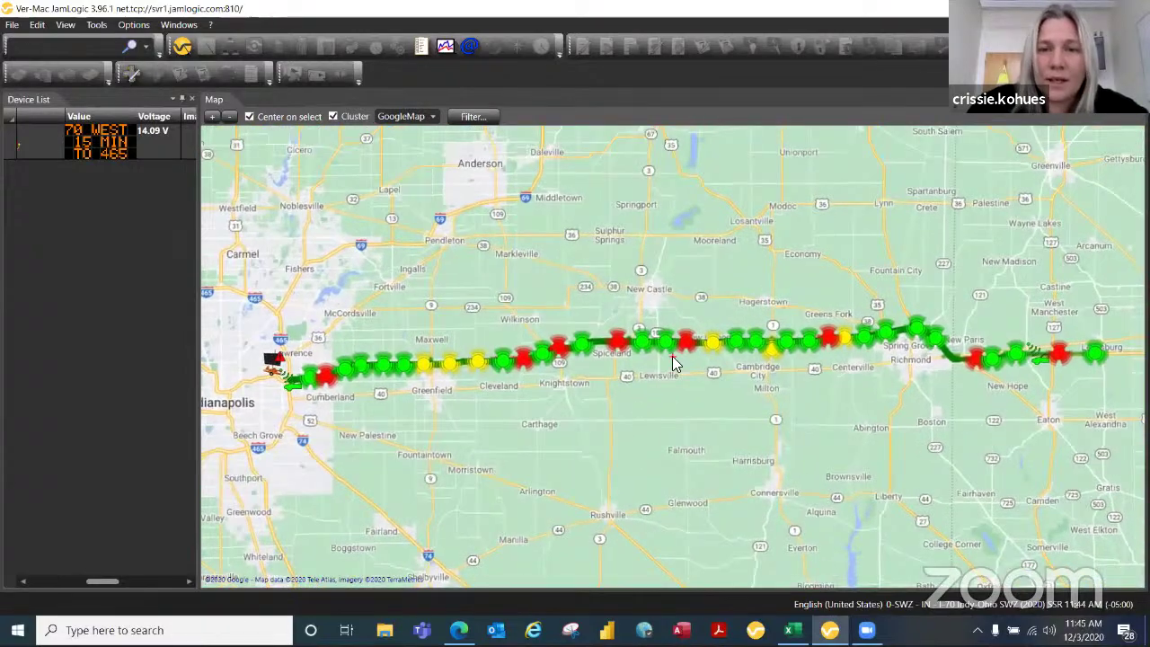
scroll(672, 356, "up", 1)
left_click_drag(665, 342, 648, 419)
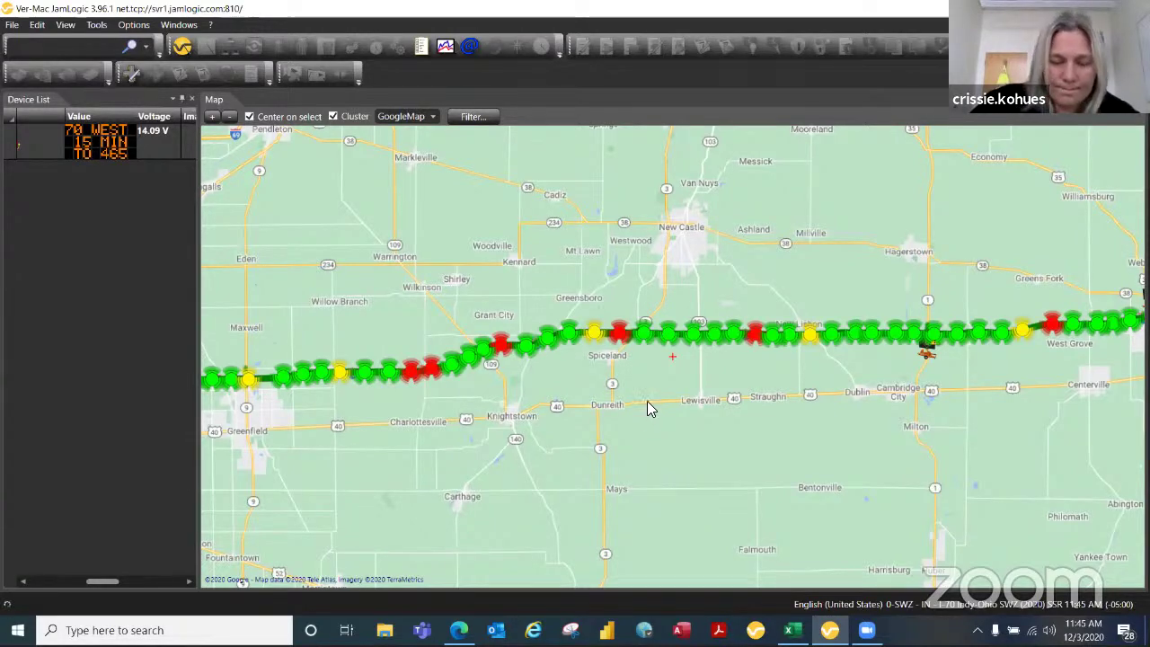
scroll(672, 354, "down", 1)
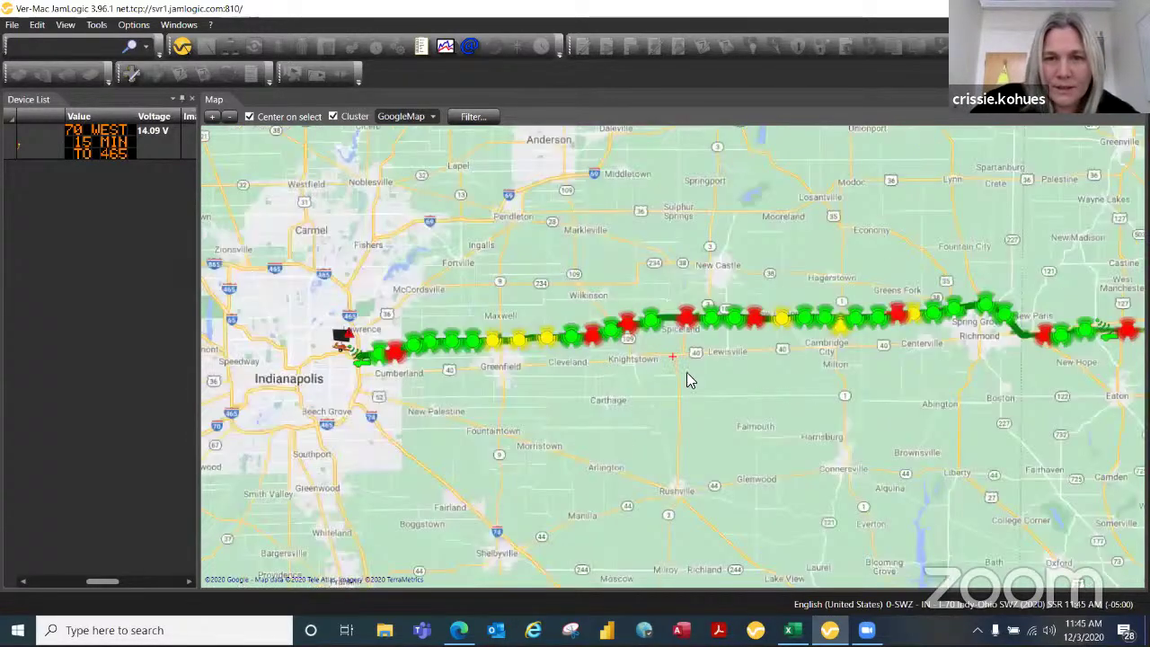
left_click_drag(620, 363, 603, 362)
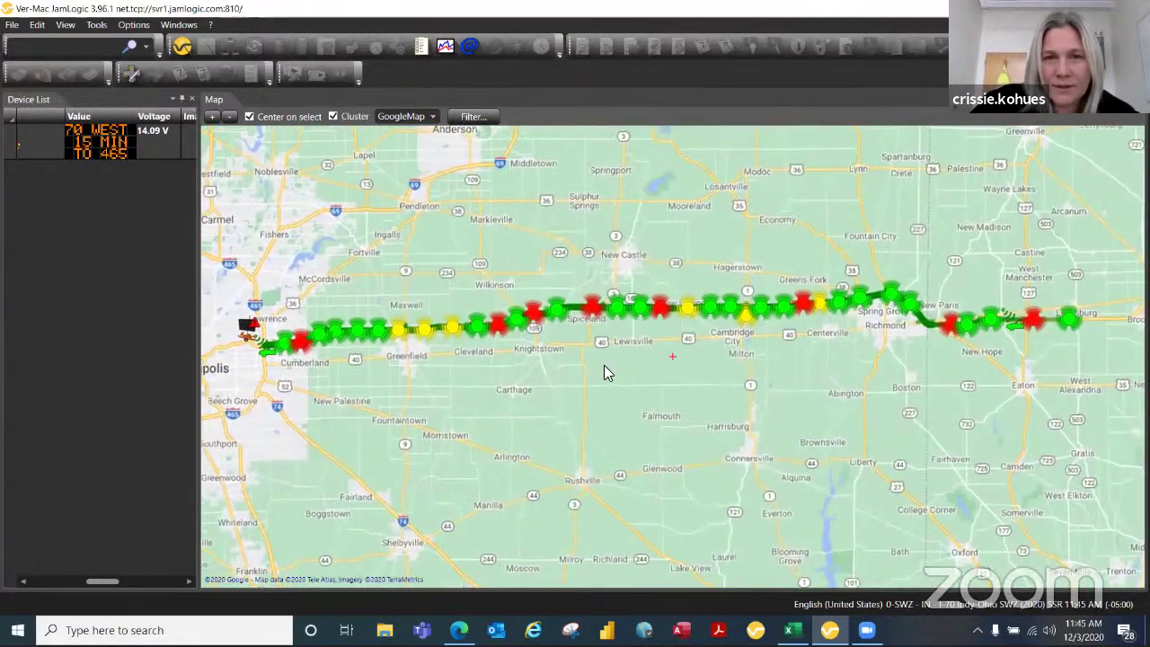
Step: Examine the I-70 device markers closer up on the stretch between Greenfield and Cambridge City
scroll(673, 359, "up", 1)
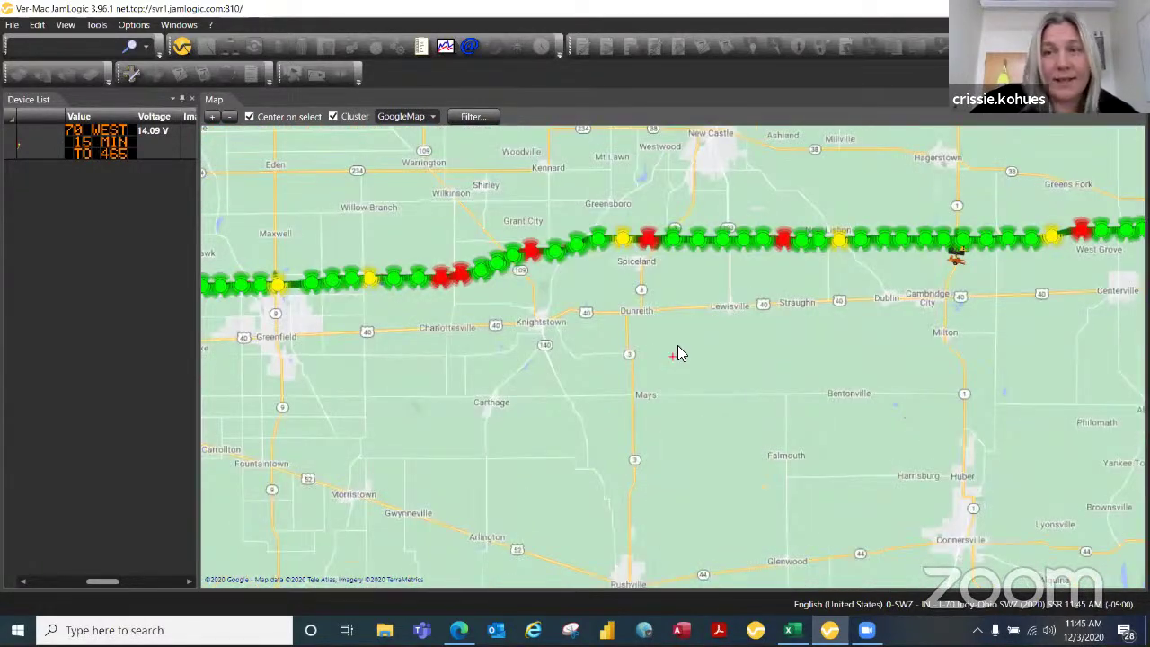
left_click_drag(680, 374, 694, 433)
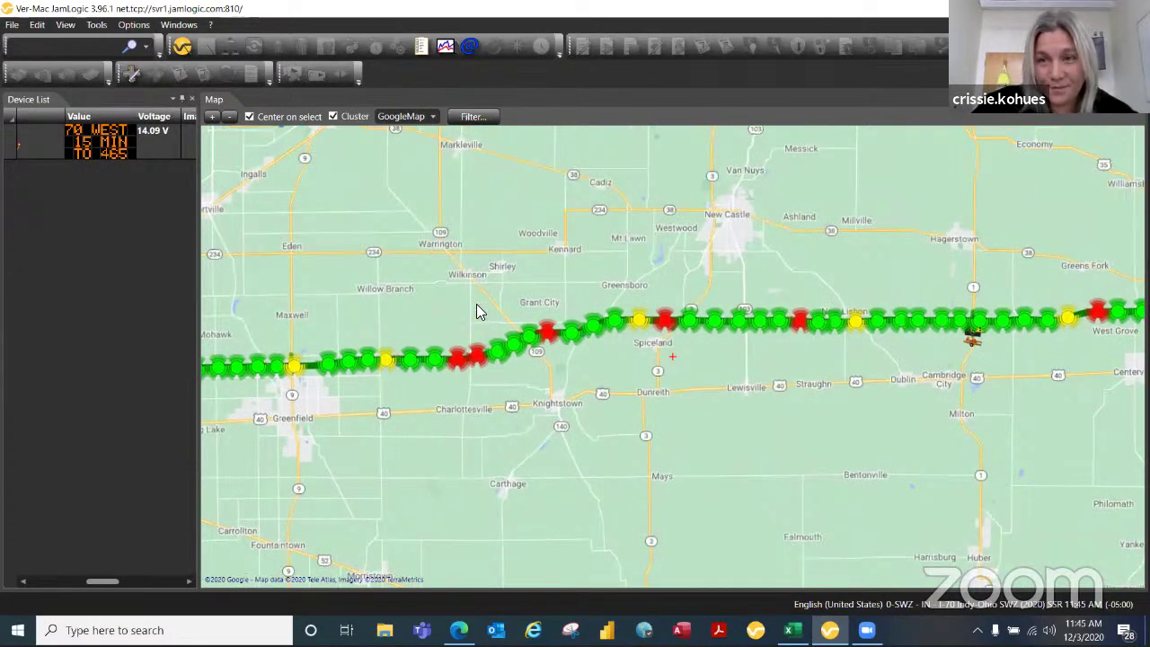
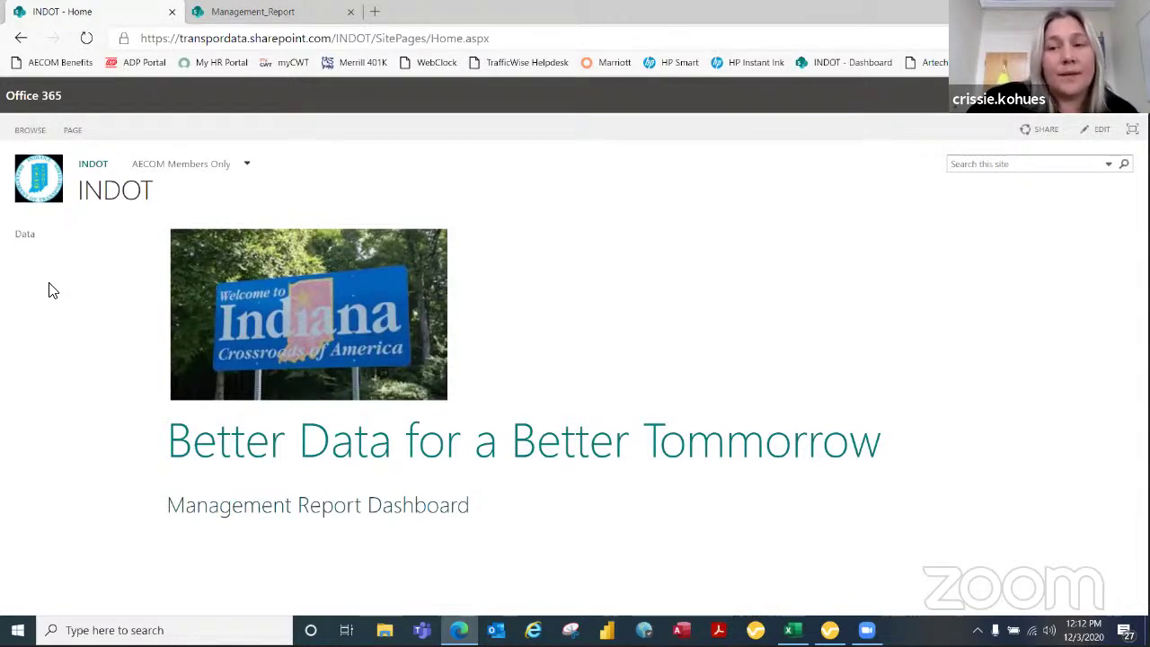
Step: View the files in the INDOT site's Data library and switch to the Management_Report page
left_click(24, 236)
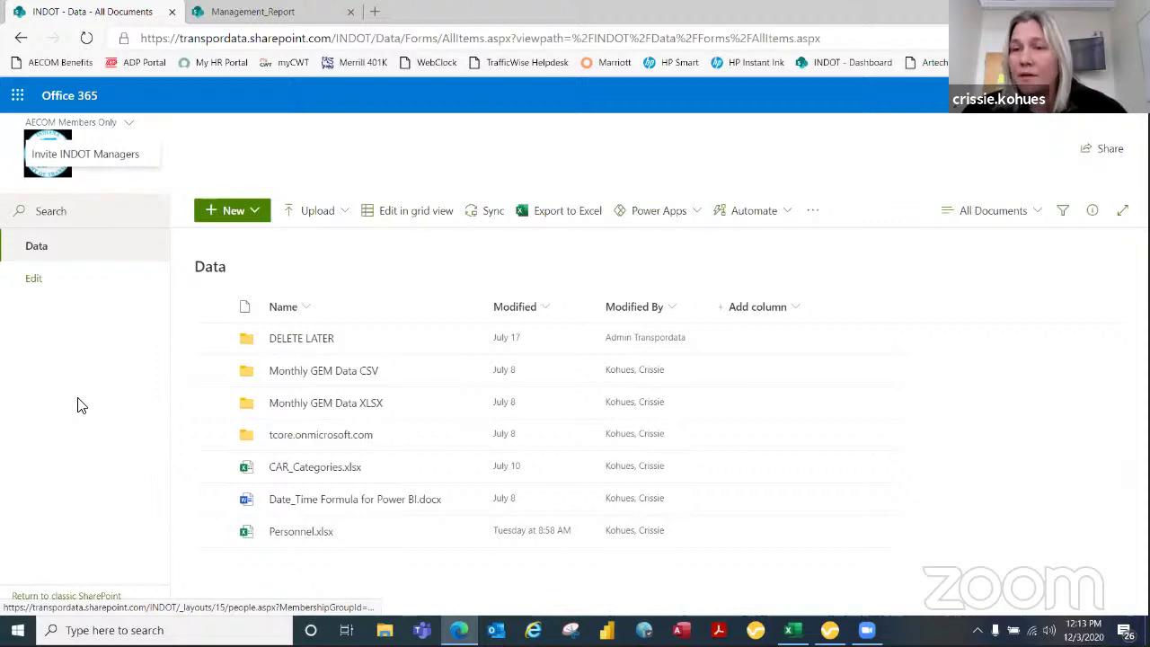
left_click(253, 12)
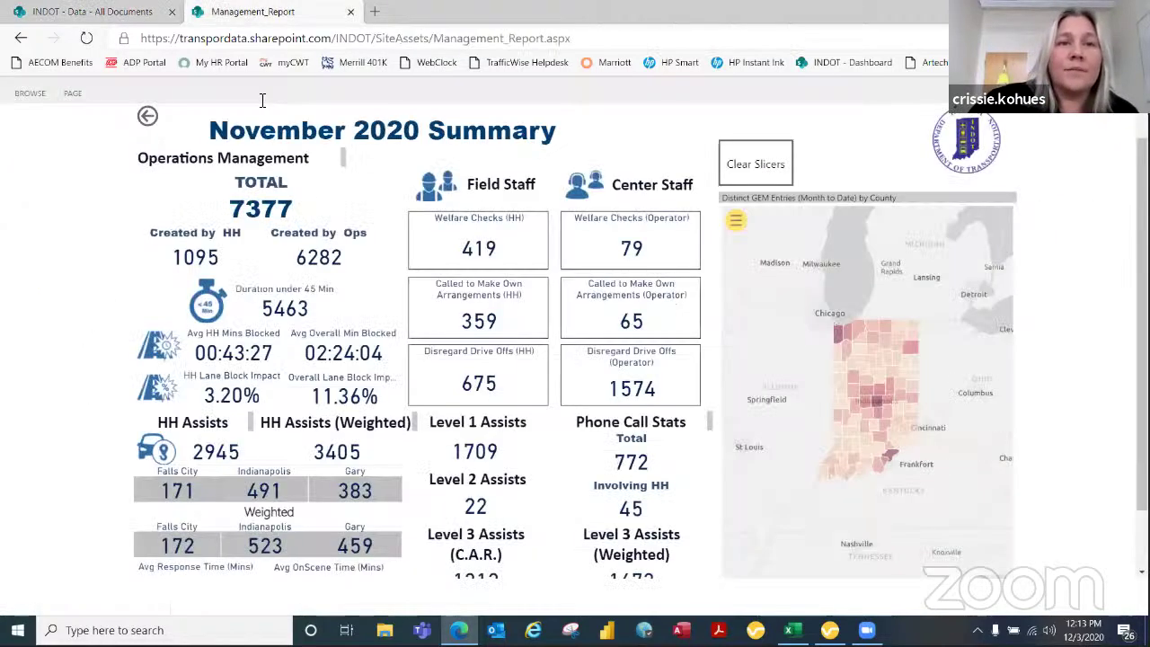
left_click(79, 12)
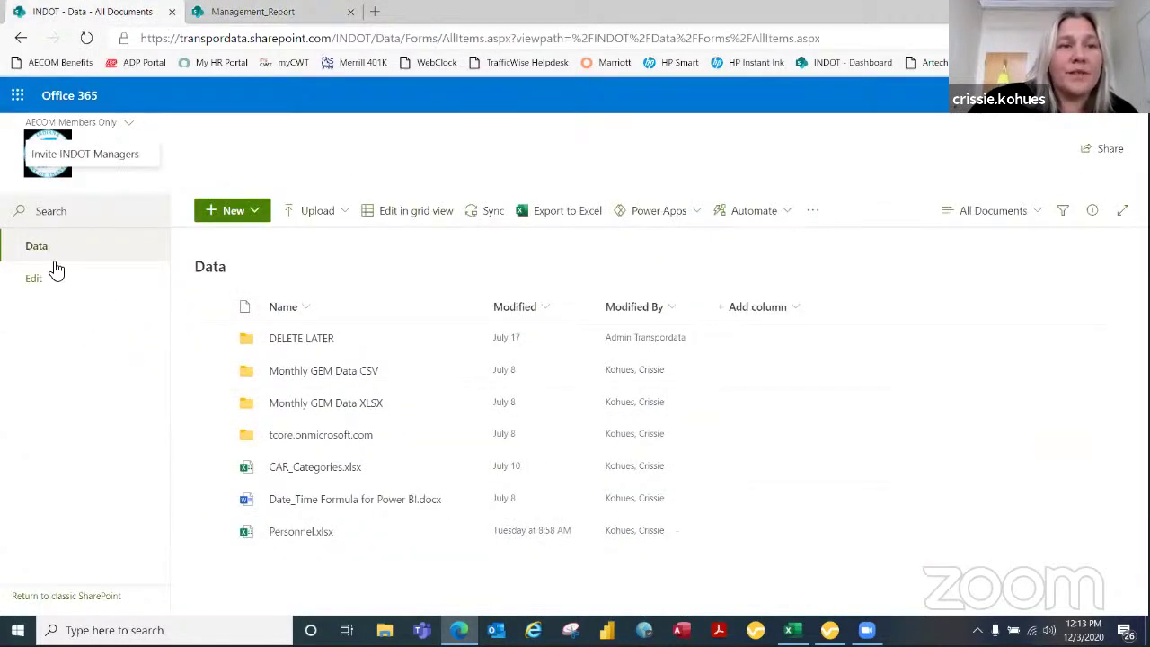
left_click(283, 14)
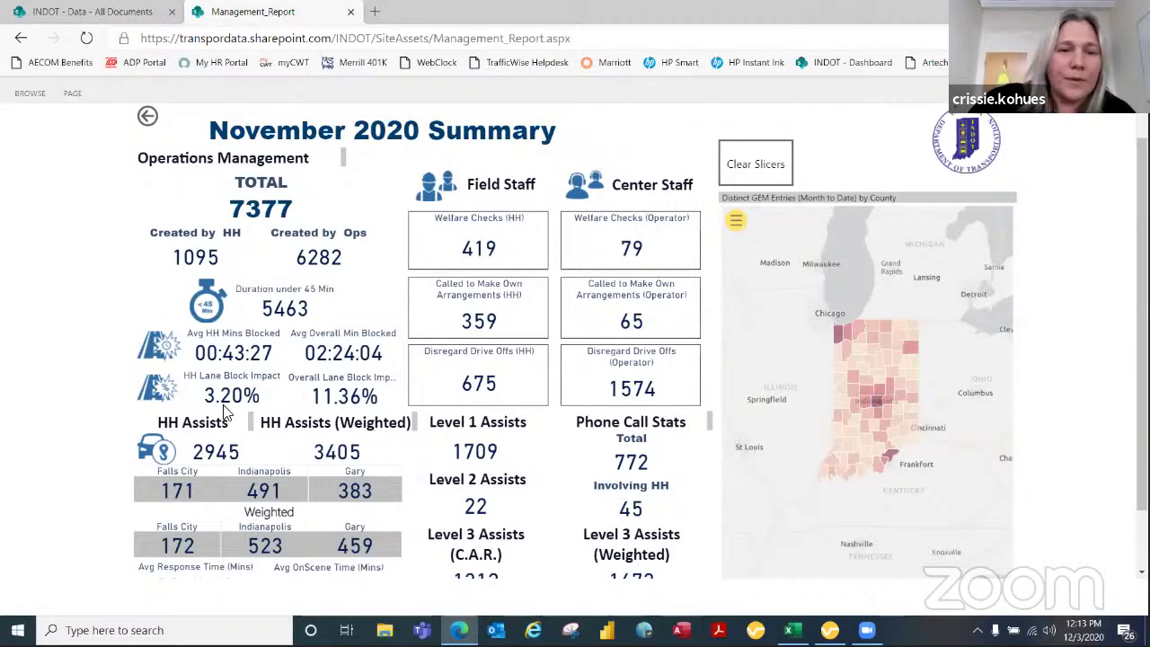
Step: Review the November 2020 Summary's operations, field staff, center staff and HH assist figures
scroll(83, 432, "up", 1)
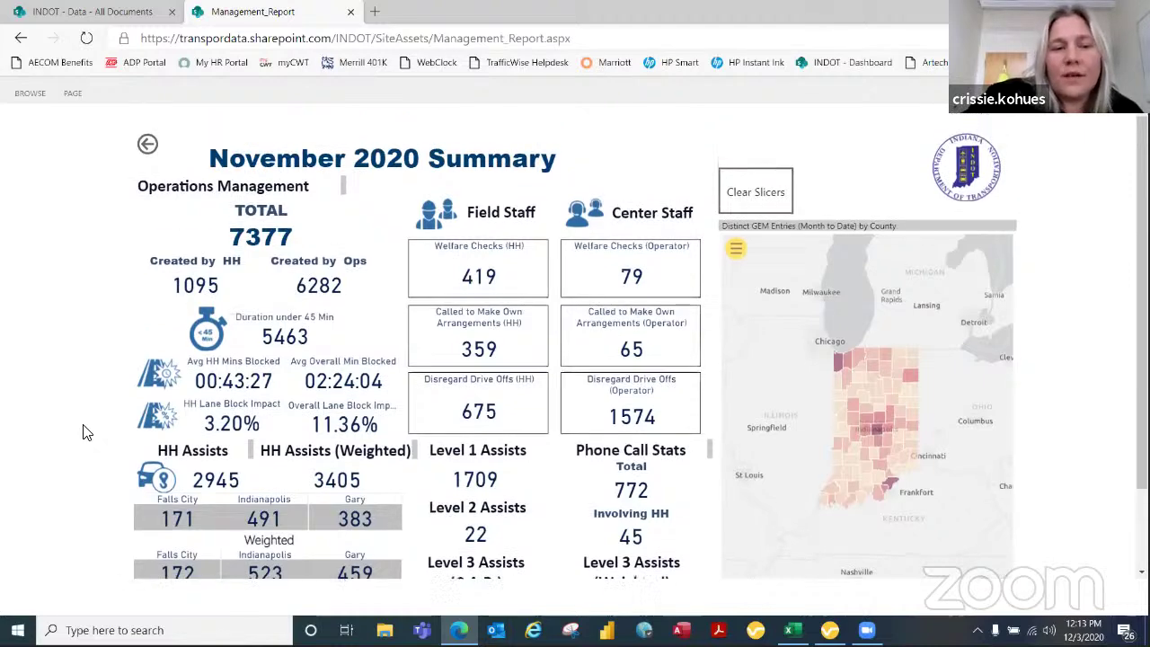
scroll(82, 432, "down", 1)
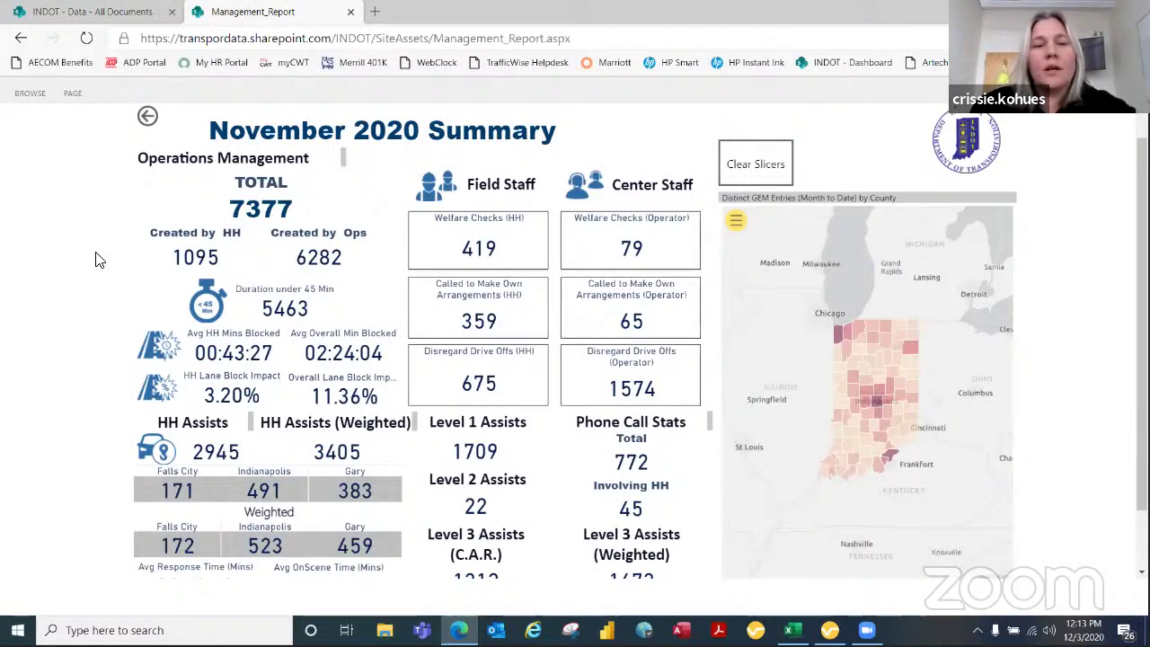
scroll(110, 249, "down", 2)
scroll(114, 249, "up", 2)
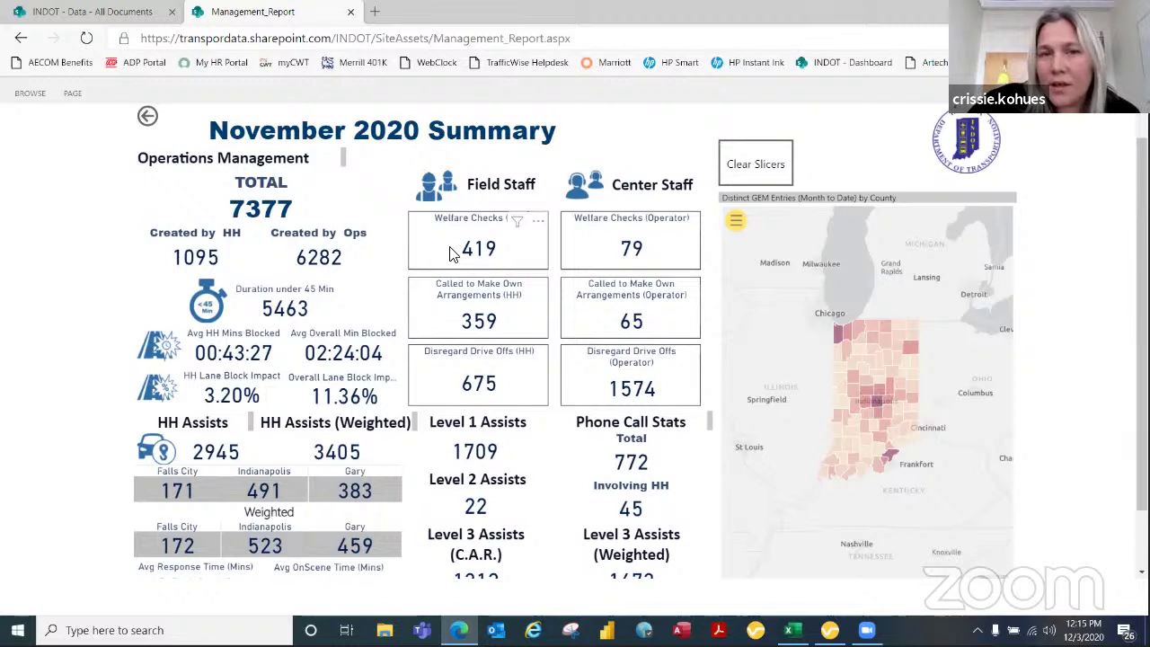
mouse_move(466, 374)
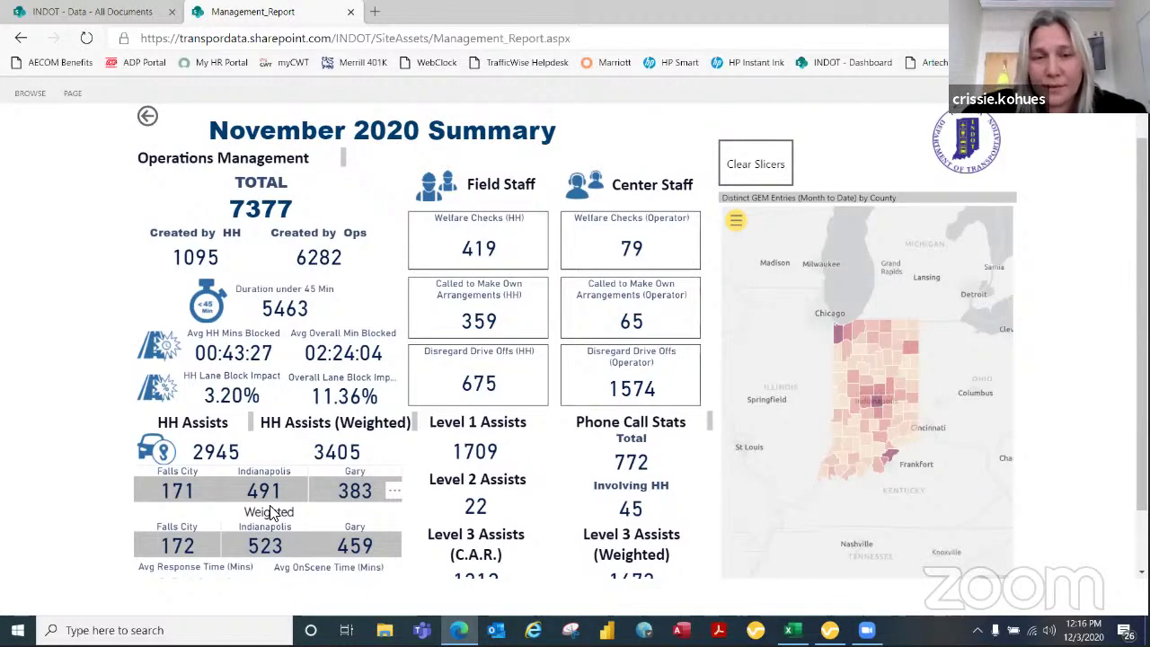
scroll(248, 456, "down", 2)
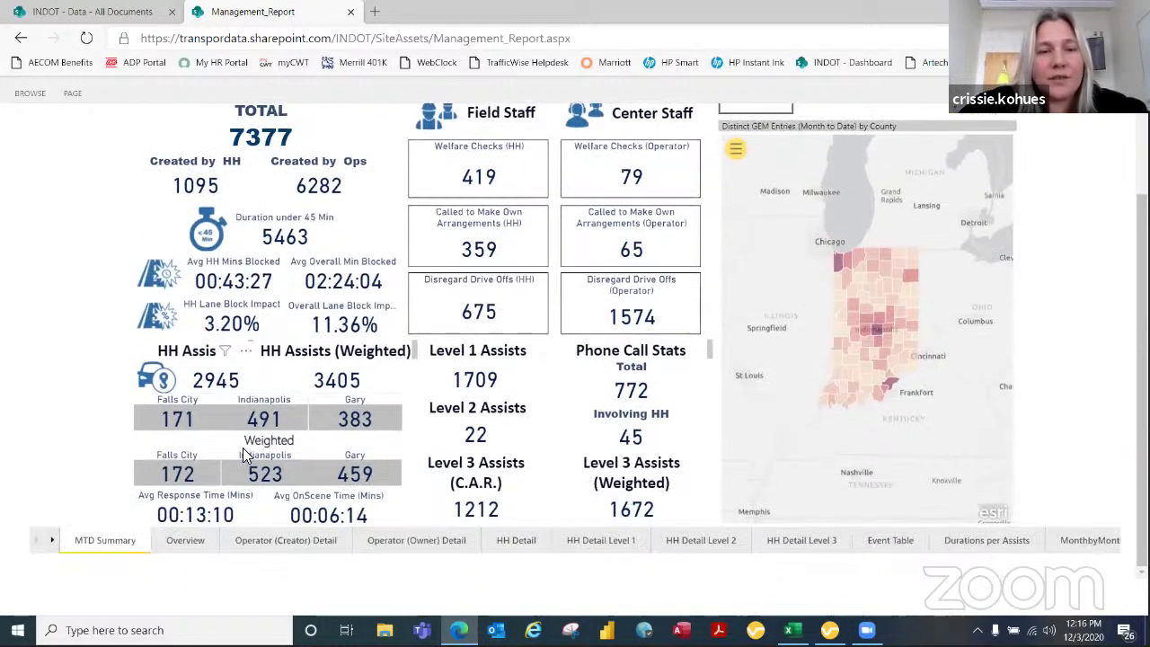
Step: Open the report's Overview page and filter the work zone entries to the months October and November
left_click(185, 541)
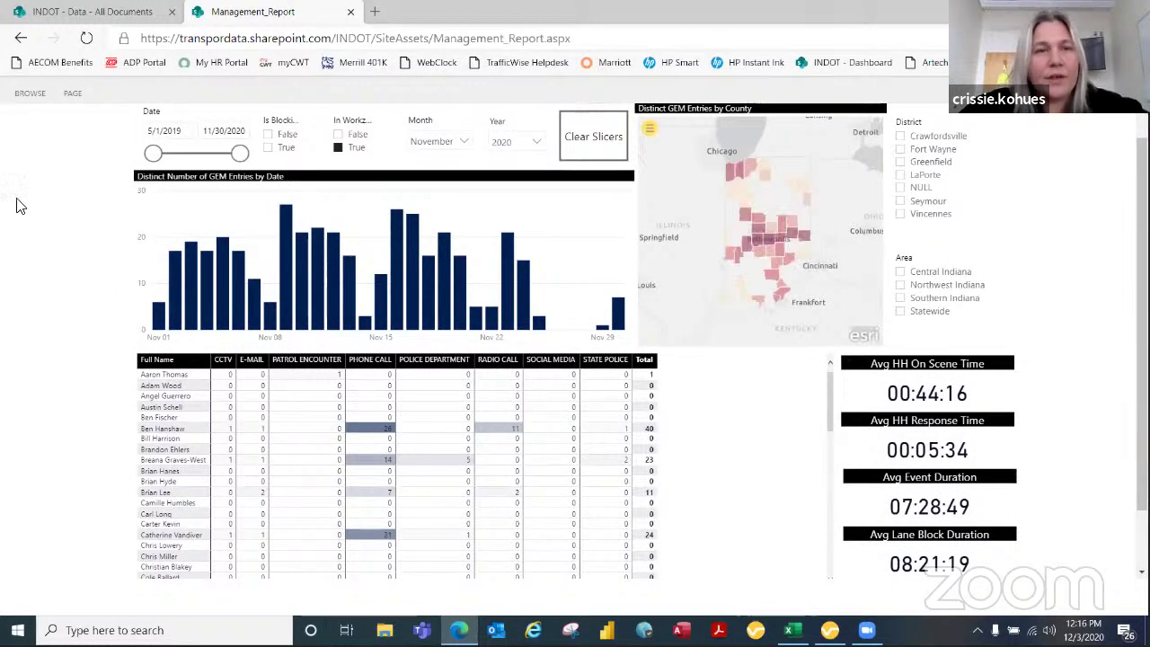
left_click(463, 142)
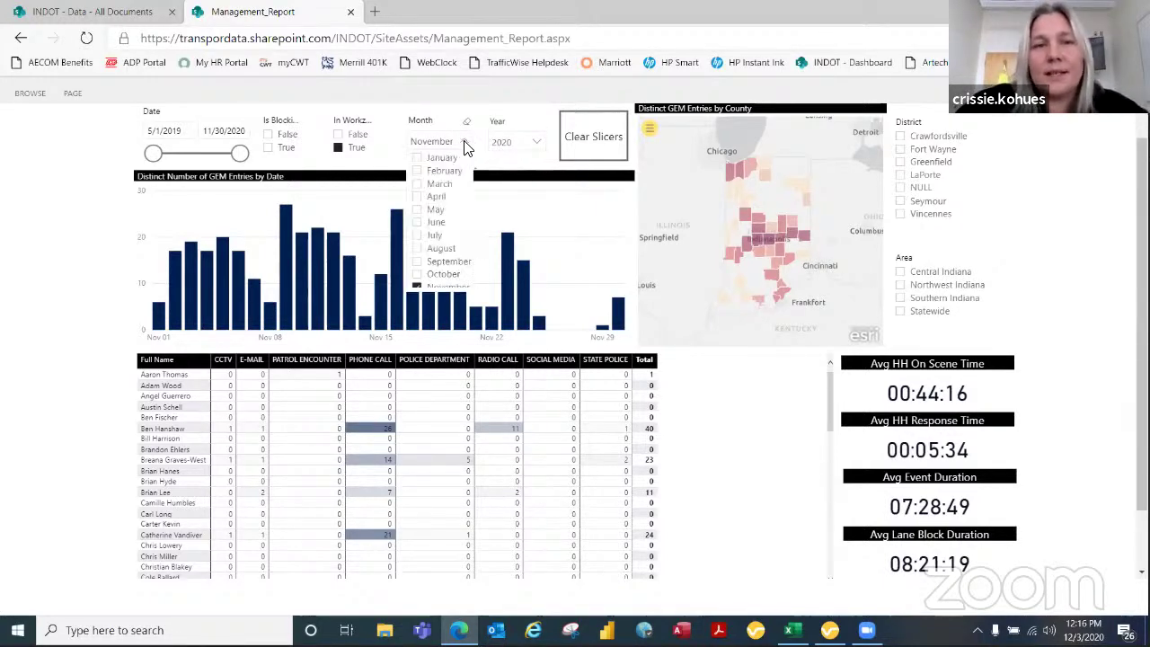
left_click(418, 262)
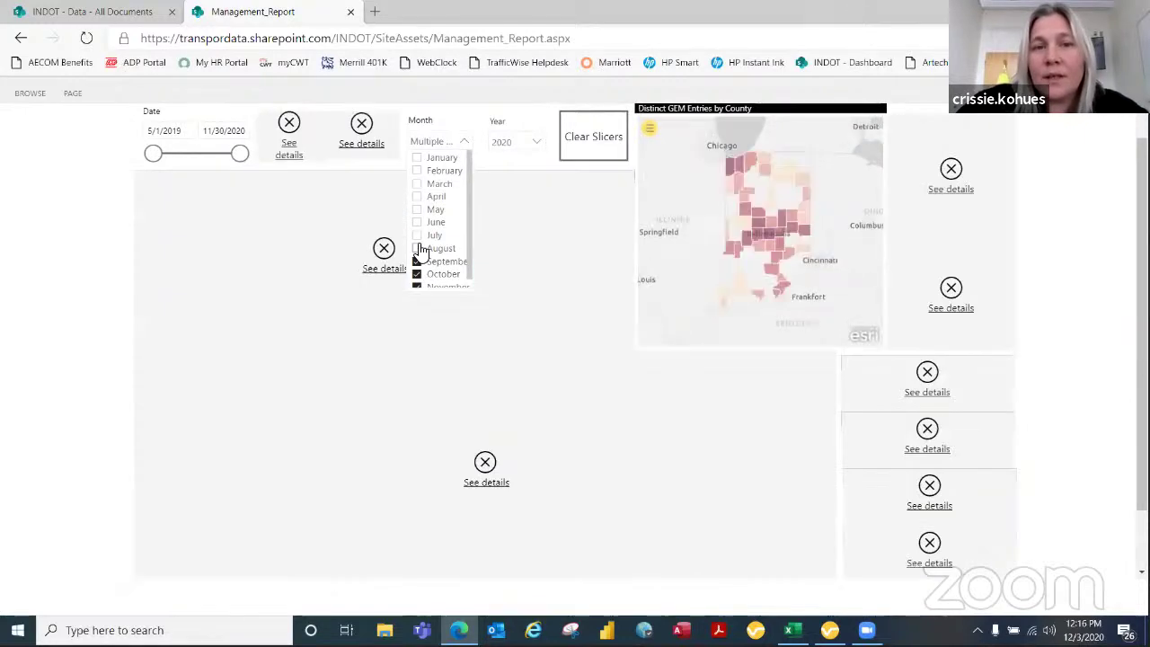
left_click(417, 261)
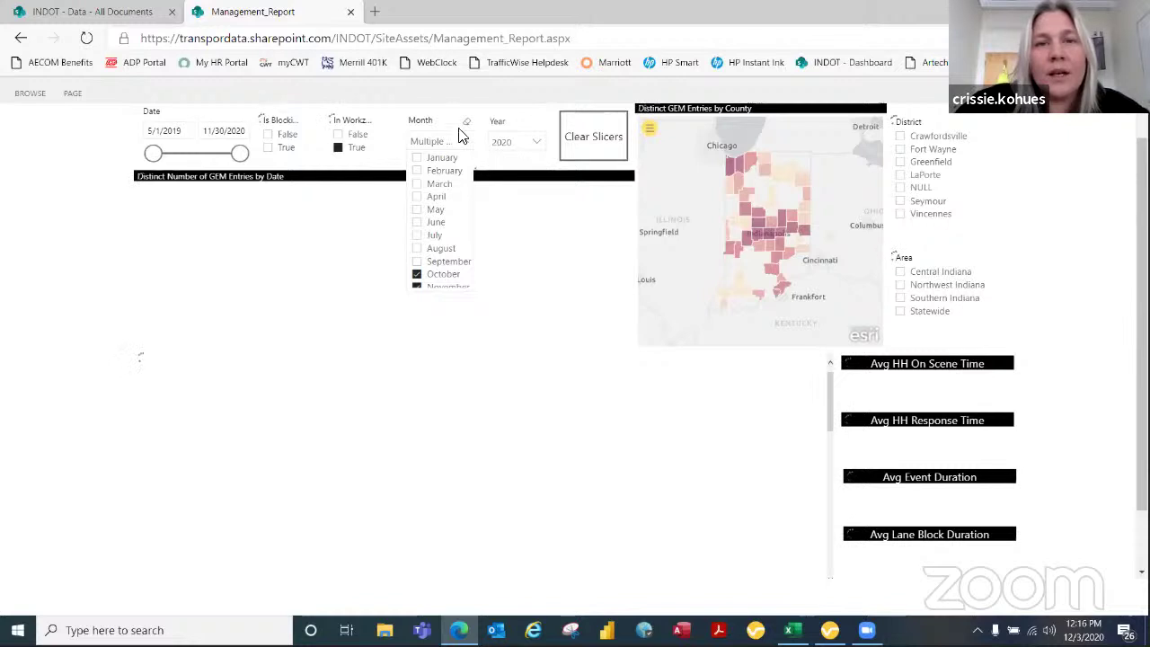
left_click(417, 274)
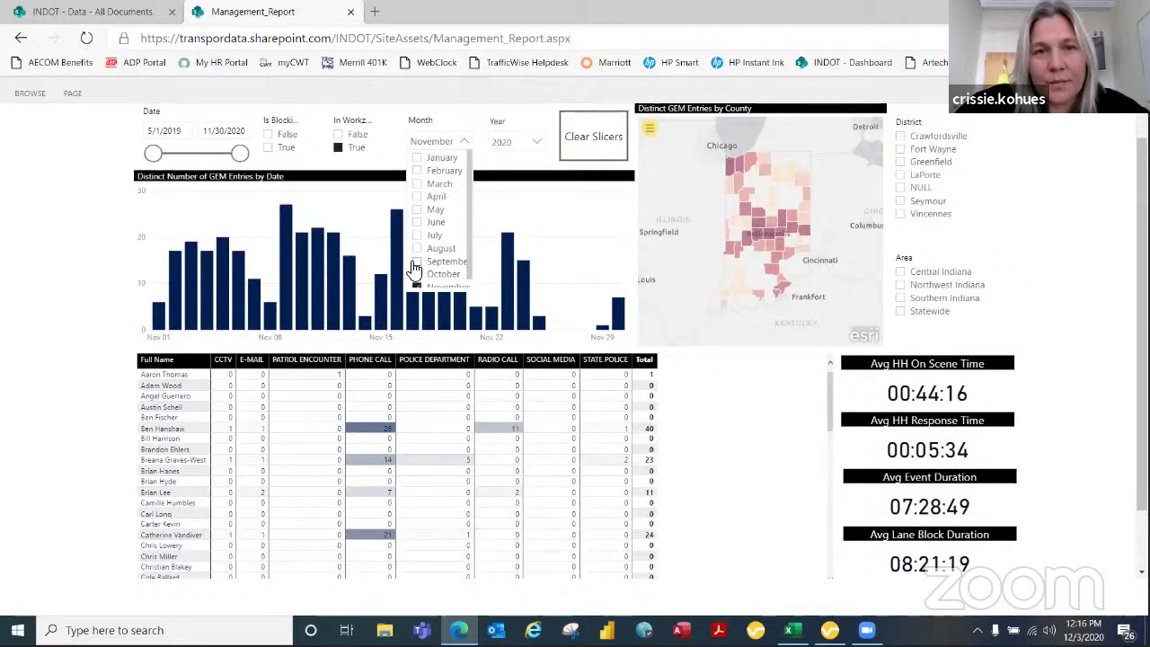
left_click(416, 274)
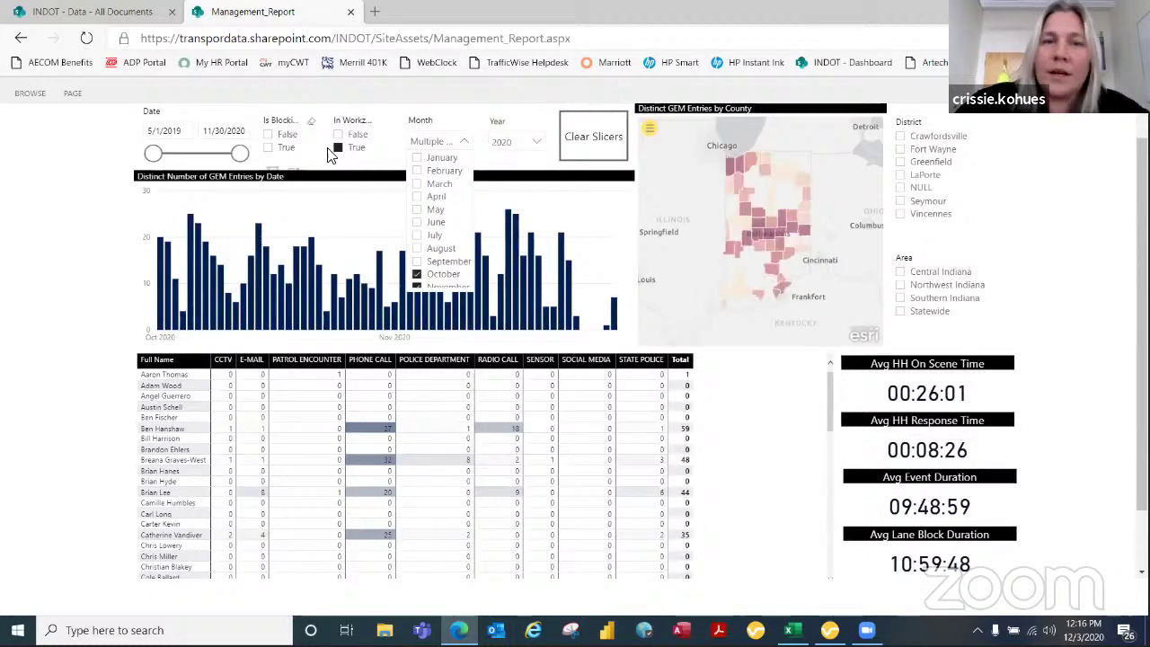
left_click(464, 142)
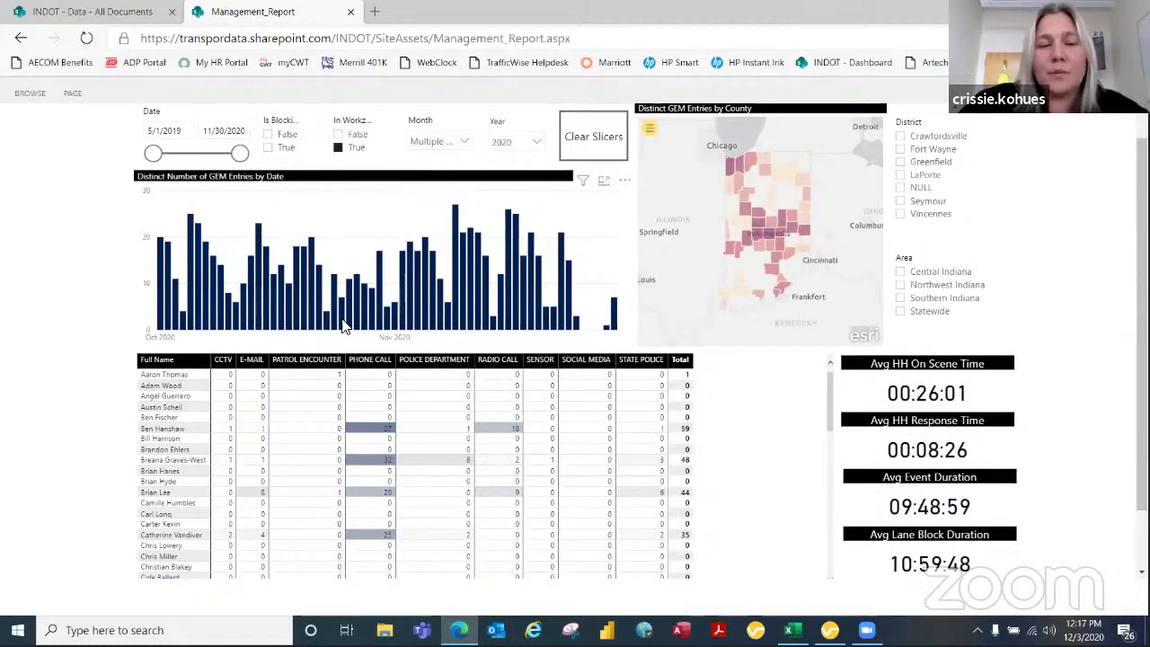
Step: Review the Operator (Creator) Detail page with its GEM entries, source totals and county map
scroll(260, 354, "down", 3)
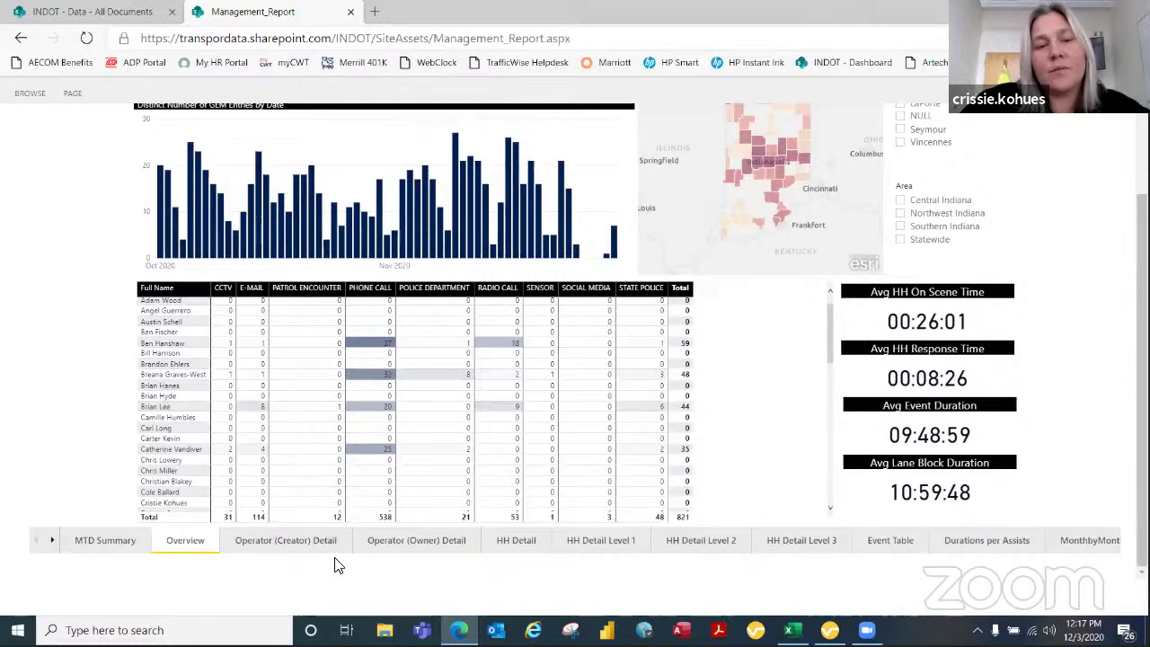
left_click(297, 545)
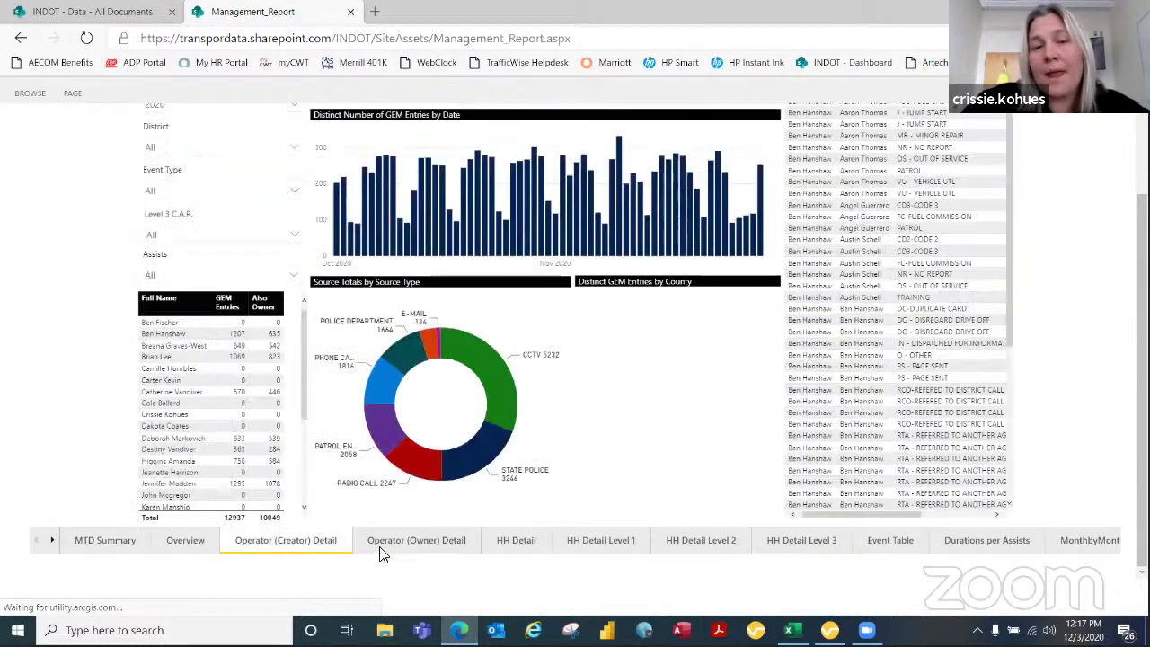
scroll(89, 326, "up", 3)
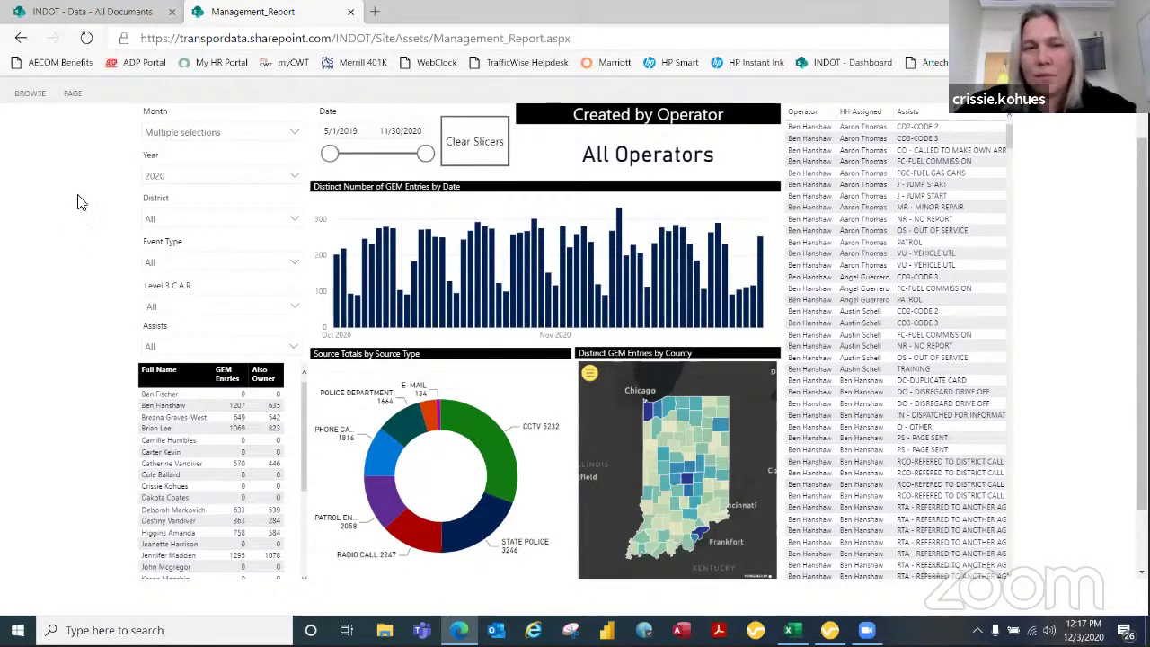
scroll(149, 353, "down", 1)
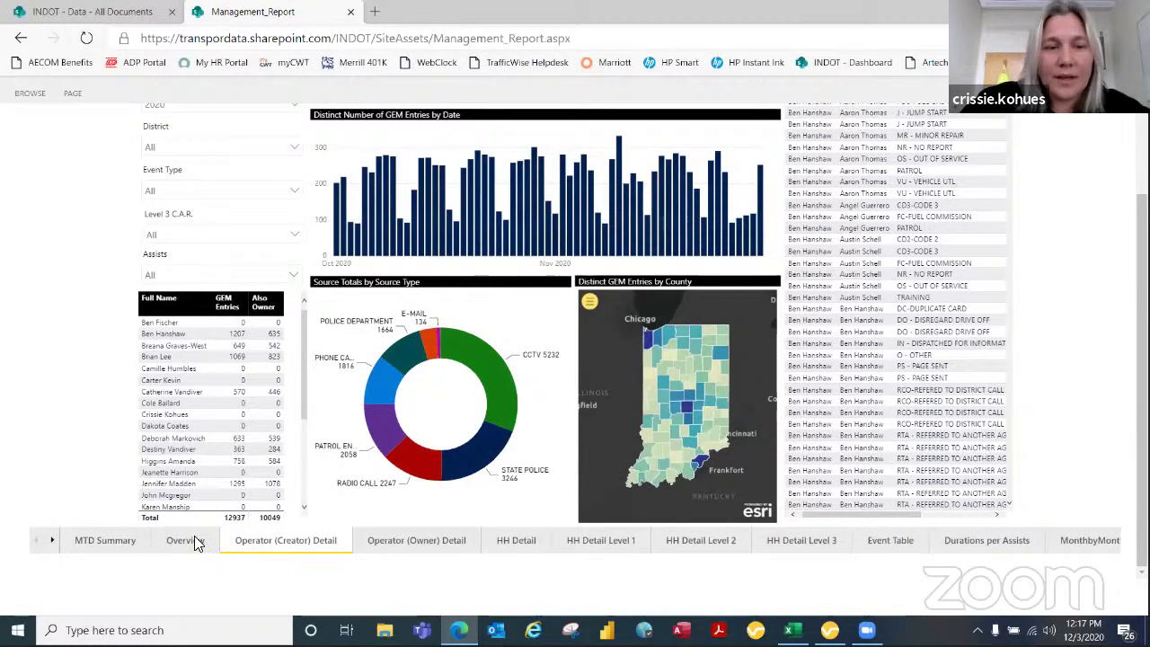
Step: Return to the Overview page and remove October from the month filter, keeping only November
left_click(191, 540)
scroll(319, 225, "up", 2)
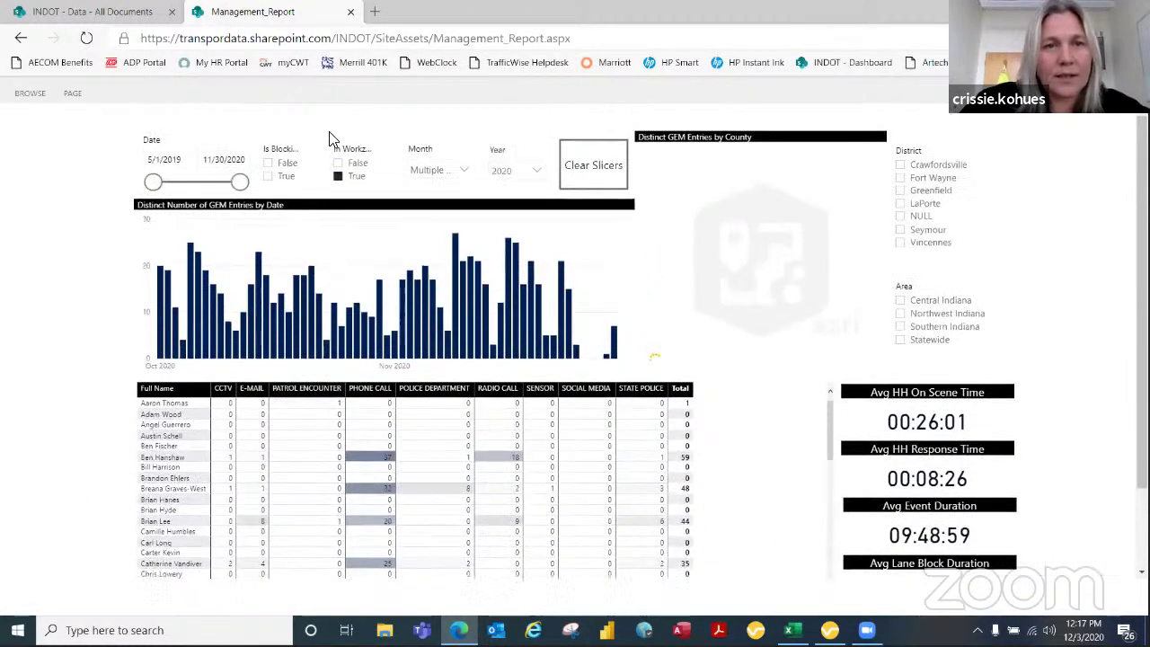
left_click(464, 171)
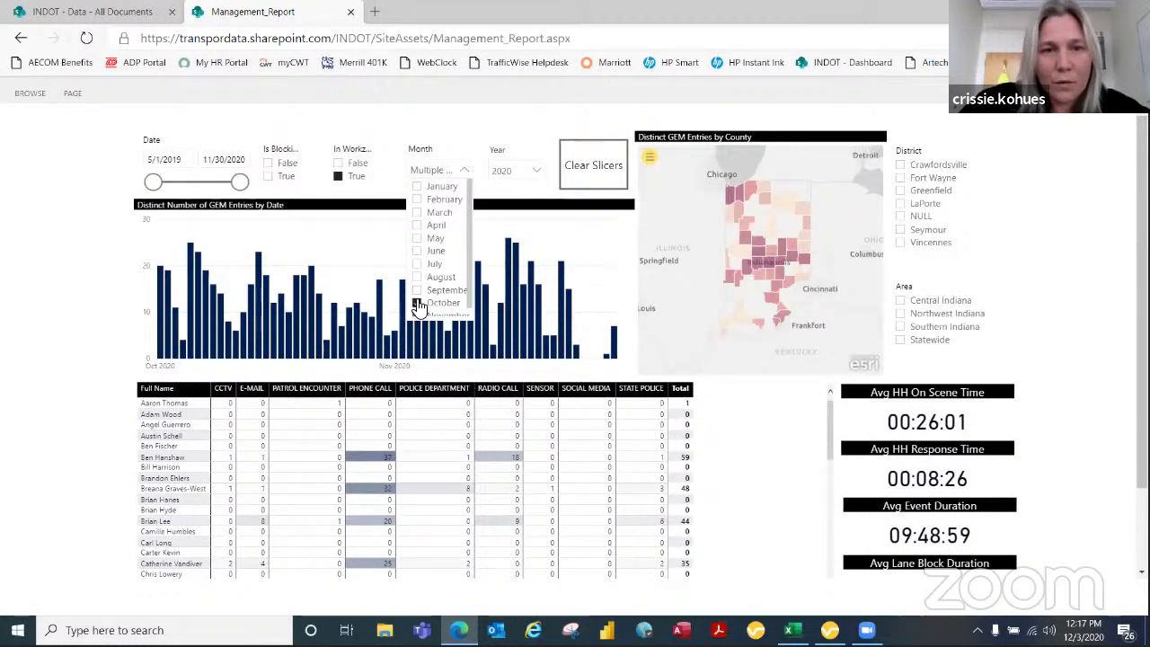
left_click(420, 306)
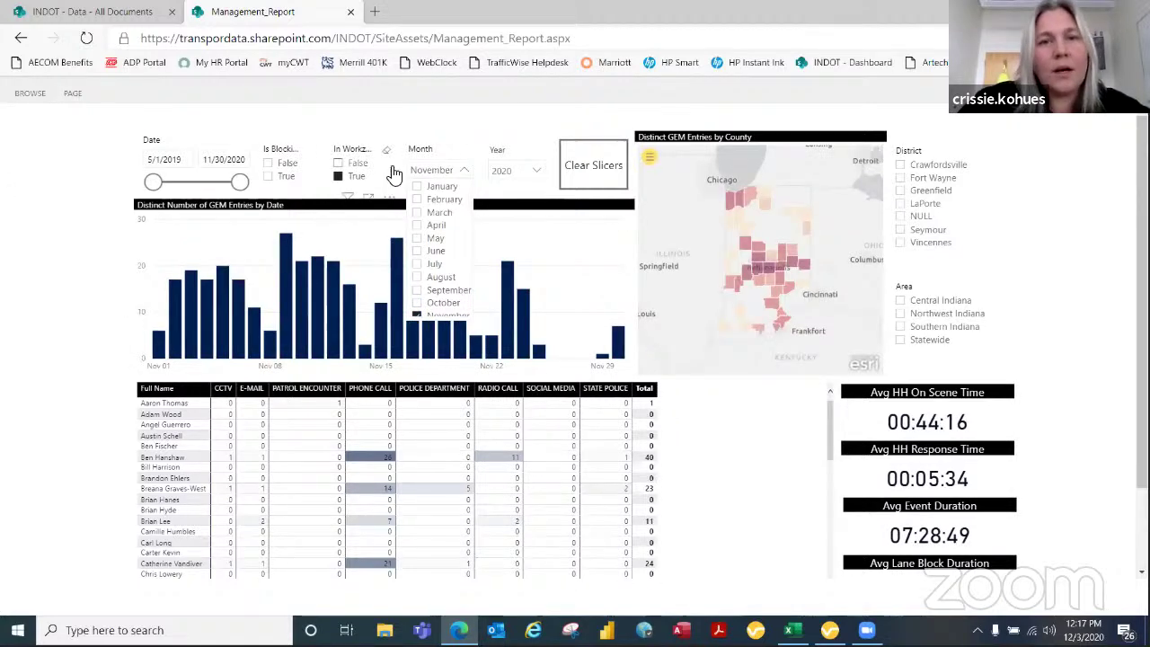
left_click(464, 173)
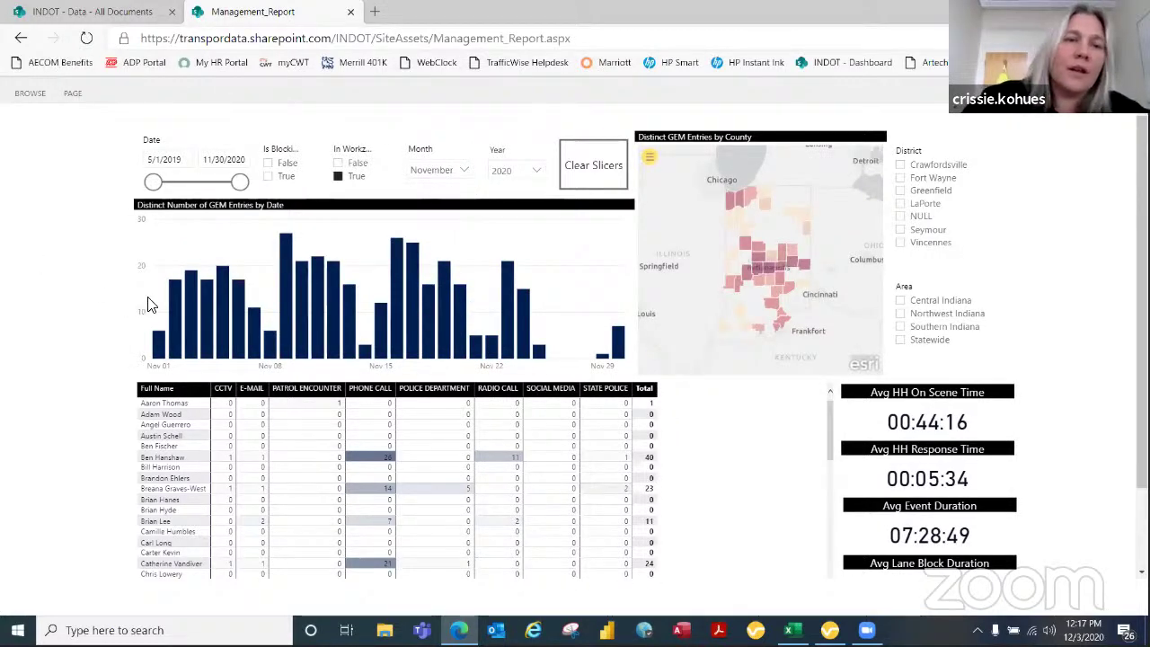
Step: Highlight the Indianapolis county on the GEM entries map and clear that selection again
mouse_move(173, 308)
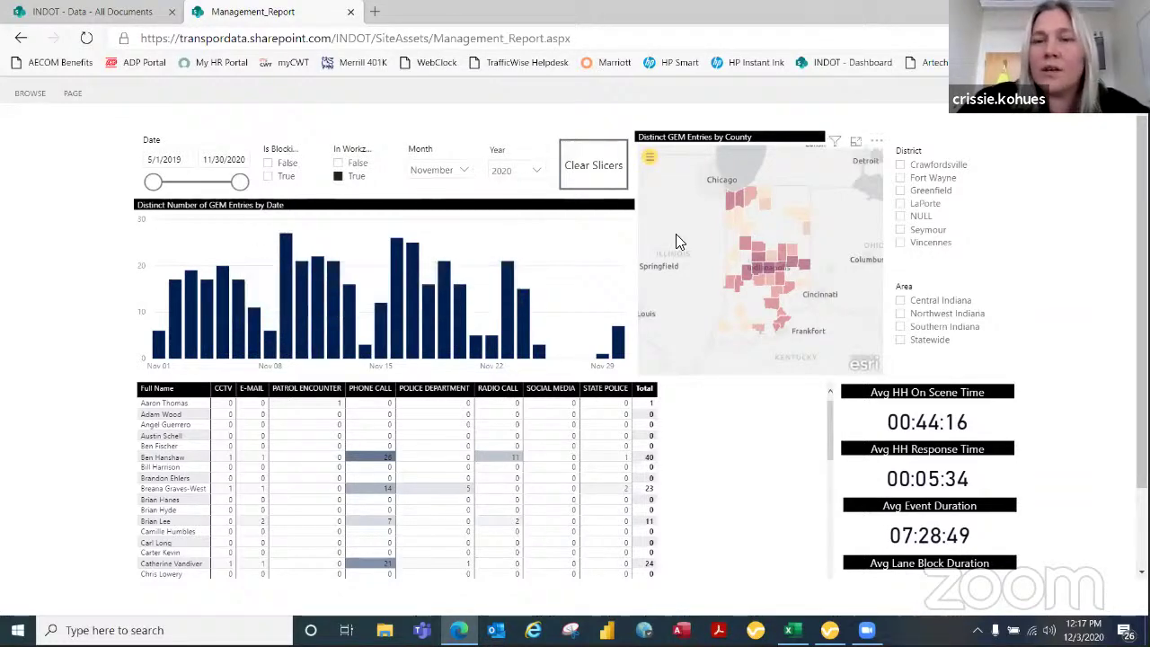
left_click(767, 267)
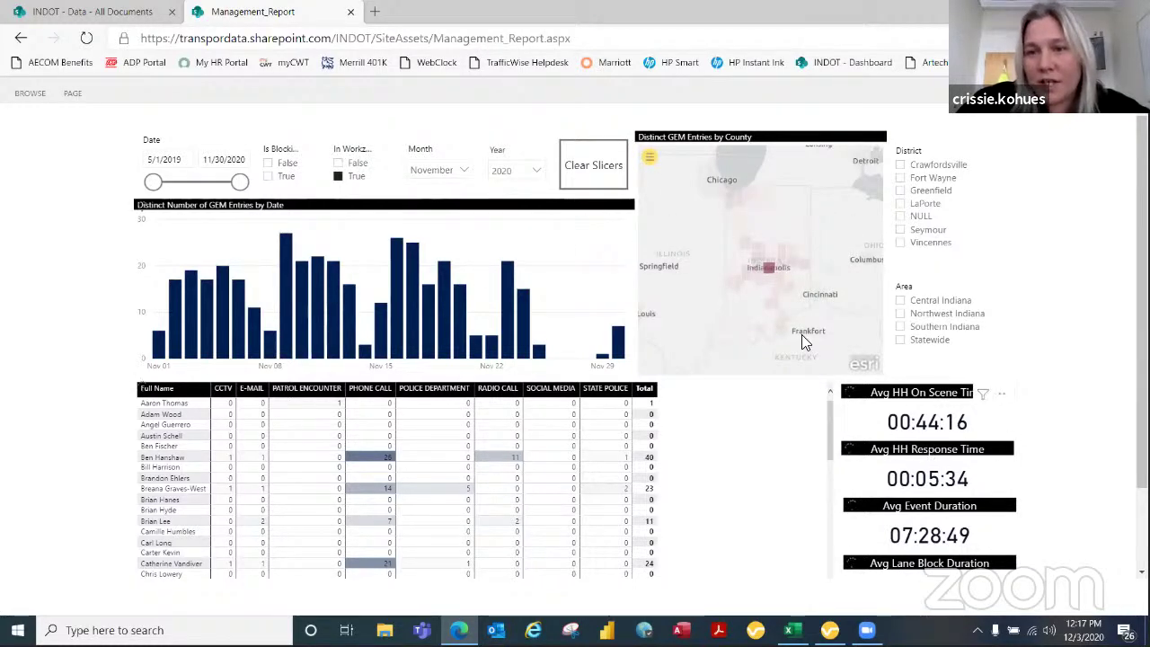
left_click(772, 270)
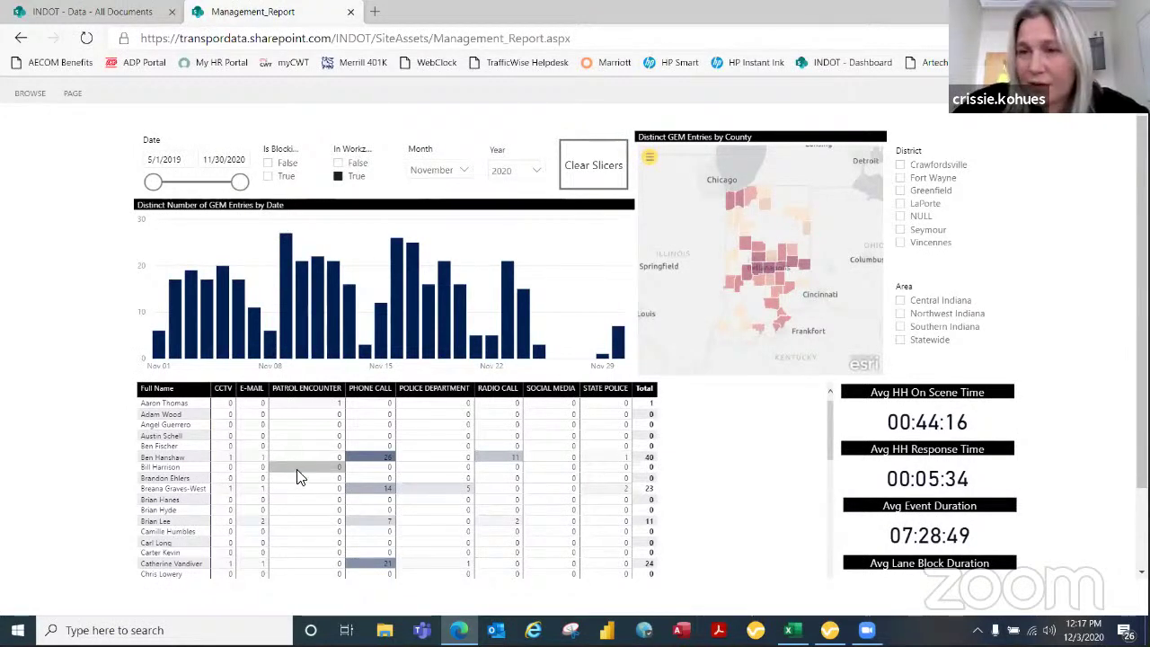
Step: Highlight the first and third operators' rows in the entry source table and clear both selections
scroll(62, 449, "down", 2)
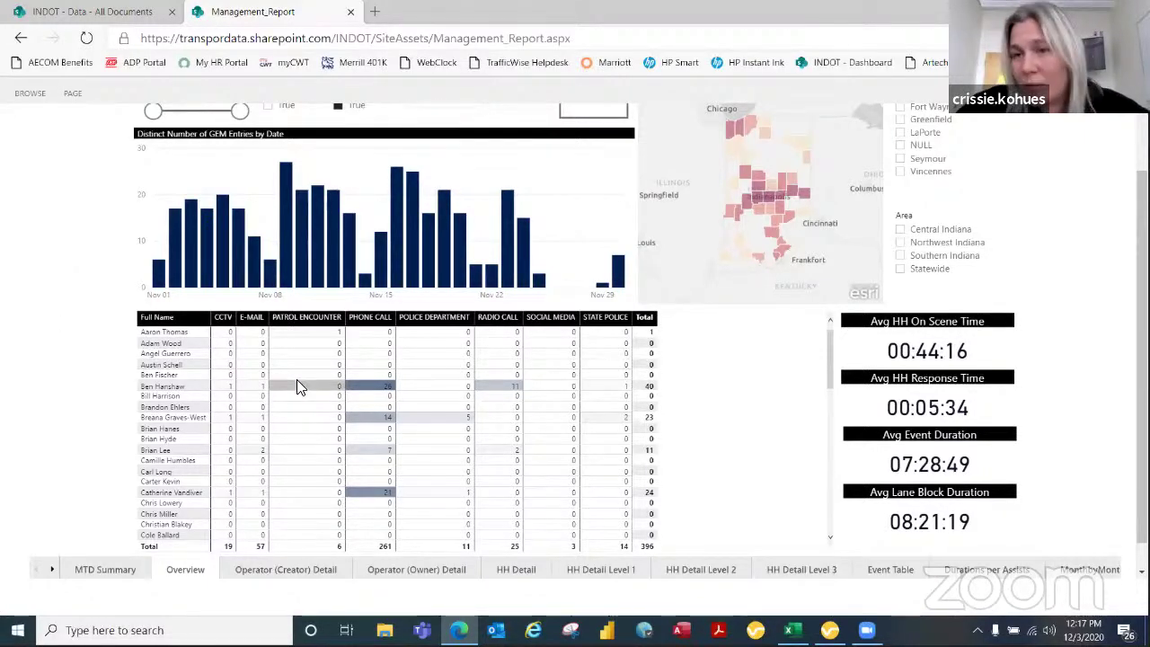
left_click(167, 333)
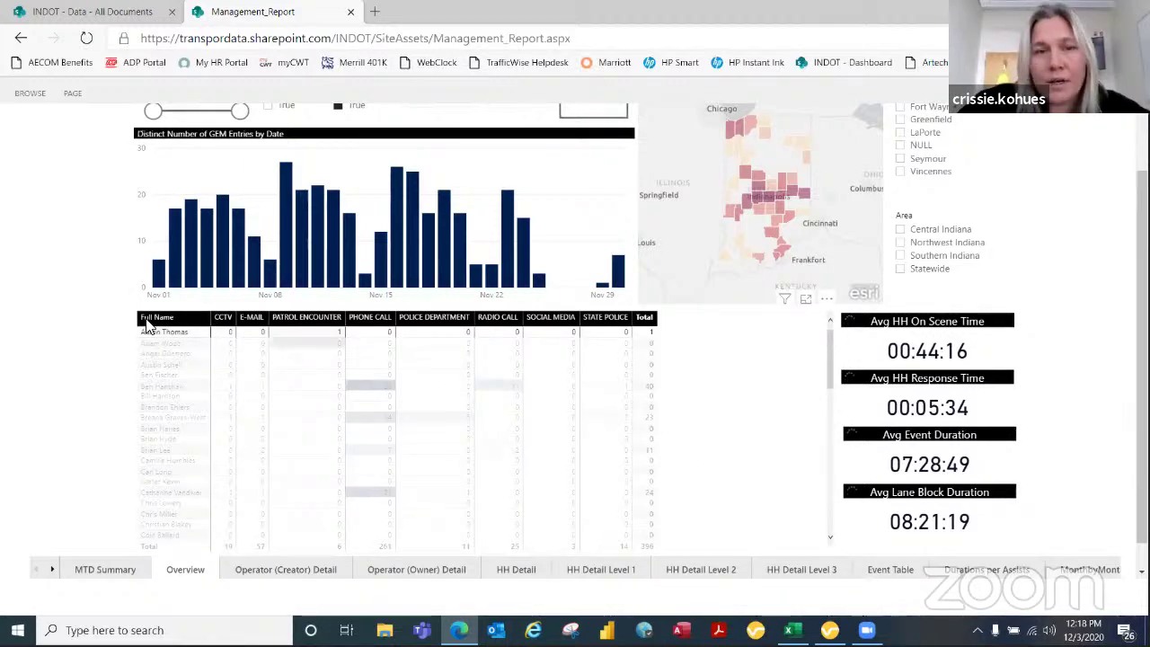
left_click(168, 353)
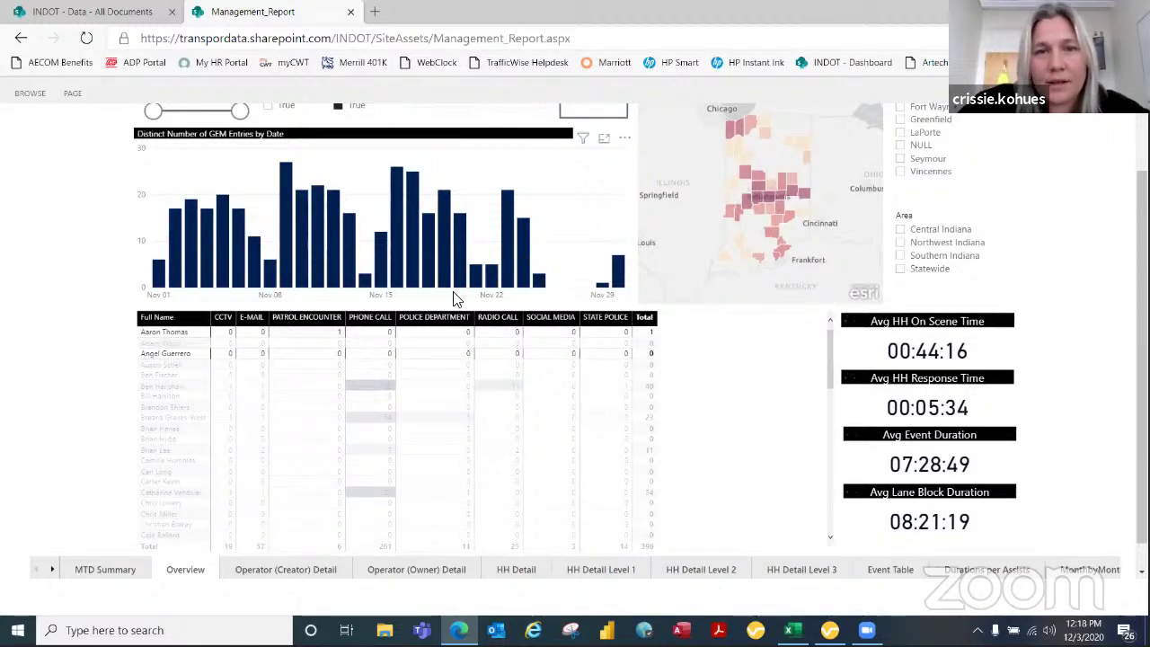
left_click(160, 351)
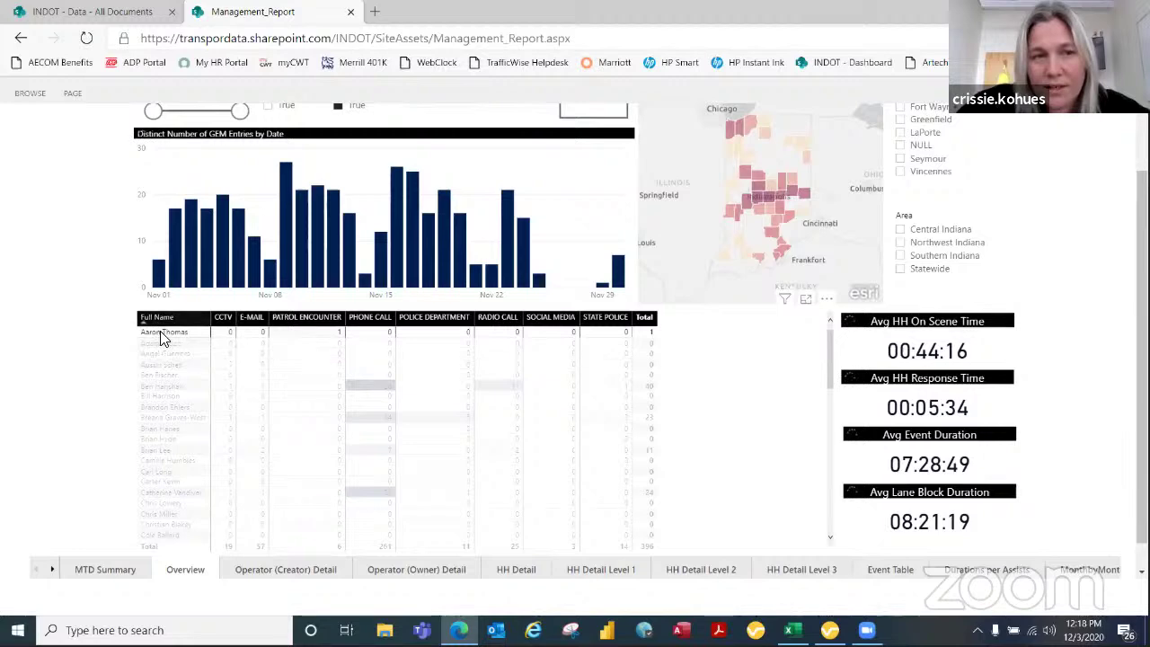
left_click(160, 330)
scroll(76, 324, "down", 1)
scroll(106, 329, "up", 2)
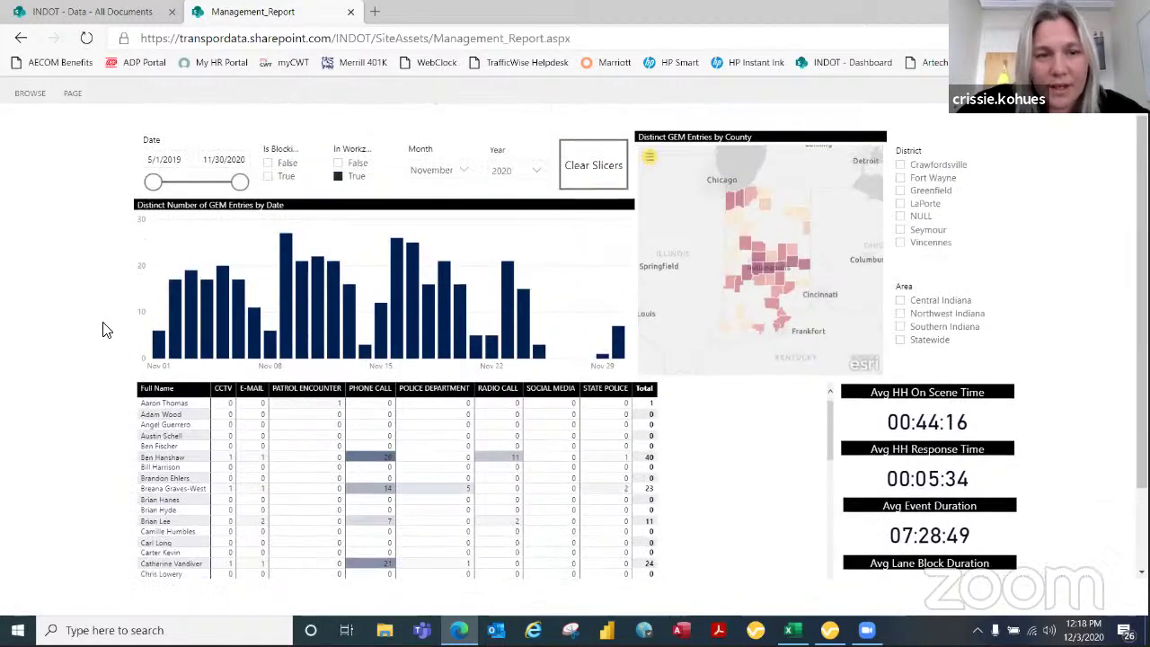
Step: Open the Operator (Creator) Detail page and review its slicers, GEM entries by date, source totals and assists list
scroll(105, 330, "down", 2)
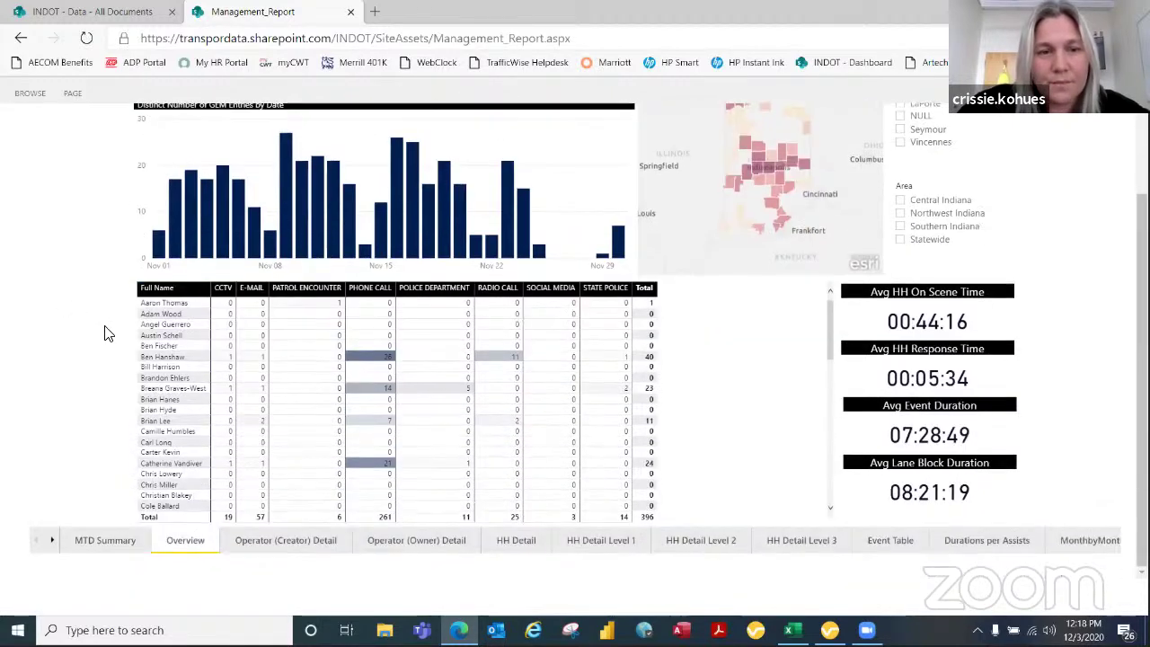
left_click(295, 539)
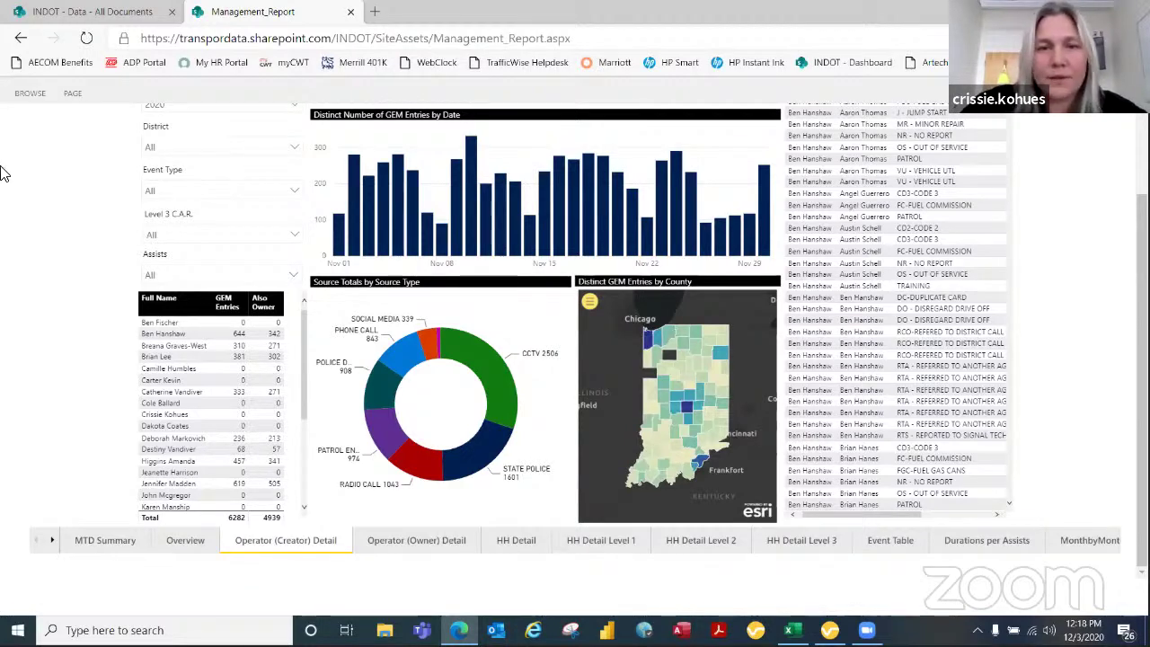
scroll(99, 326, "up", 3)
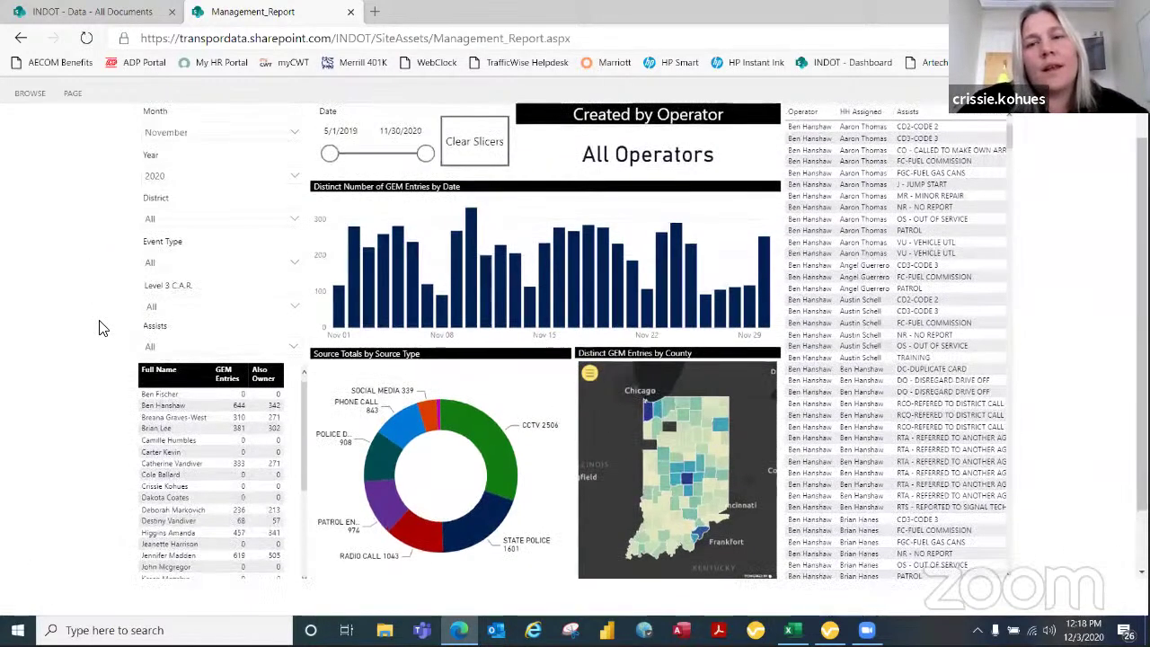
scroll(99, 328, "up", 1)
scroll(102, 329, "down", 2)
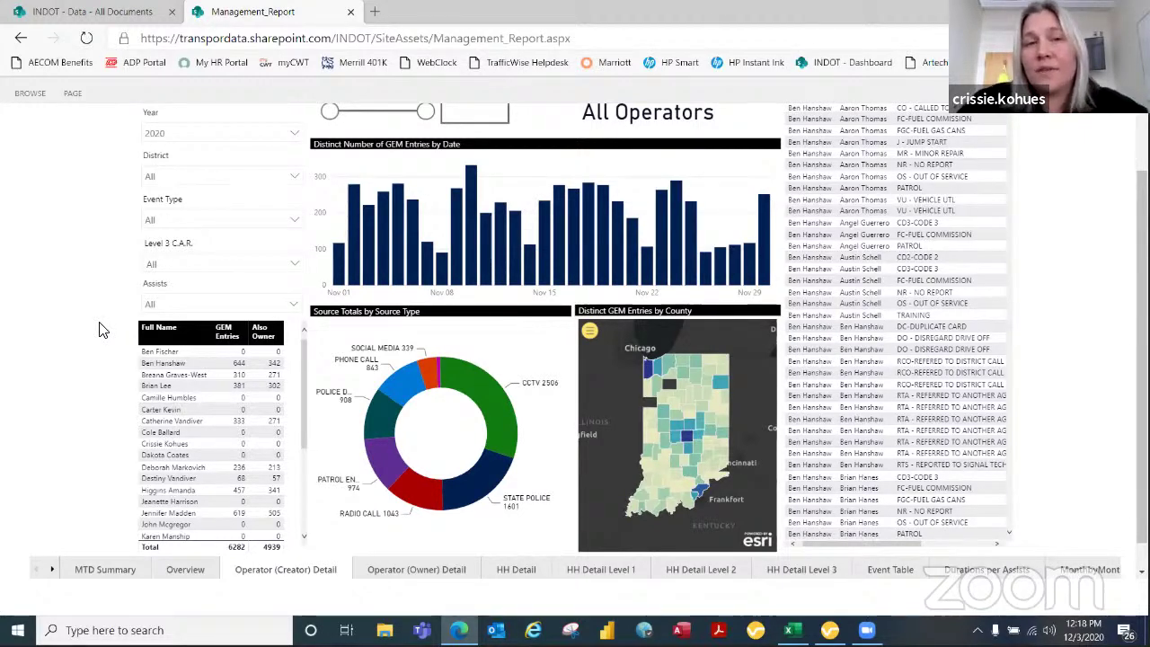
scroll(95, 316, "up", 1)
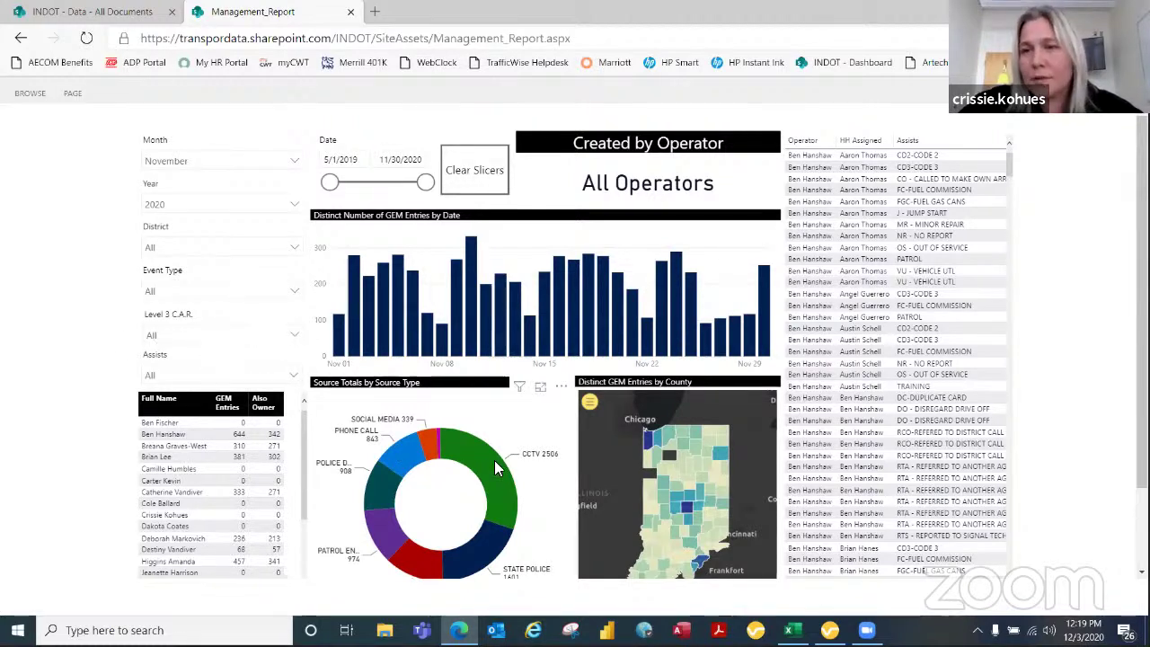
Step: Highlight the CCTV slice in the Source Totals by Source Type chart and clear that selection again
mouse_move(495, 466)
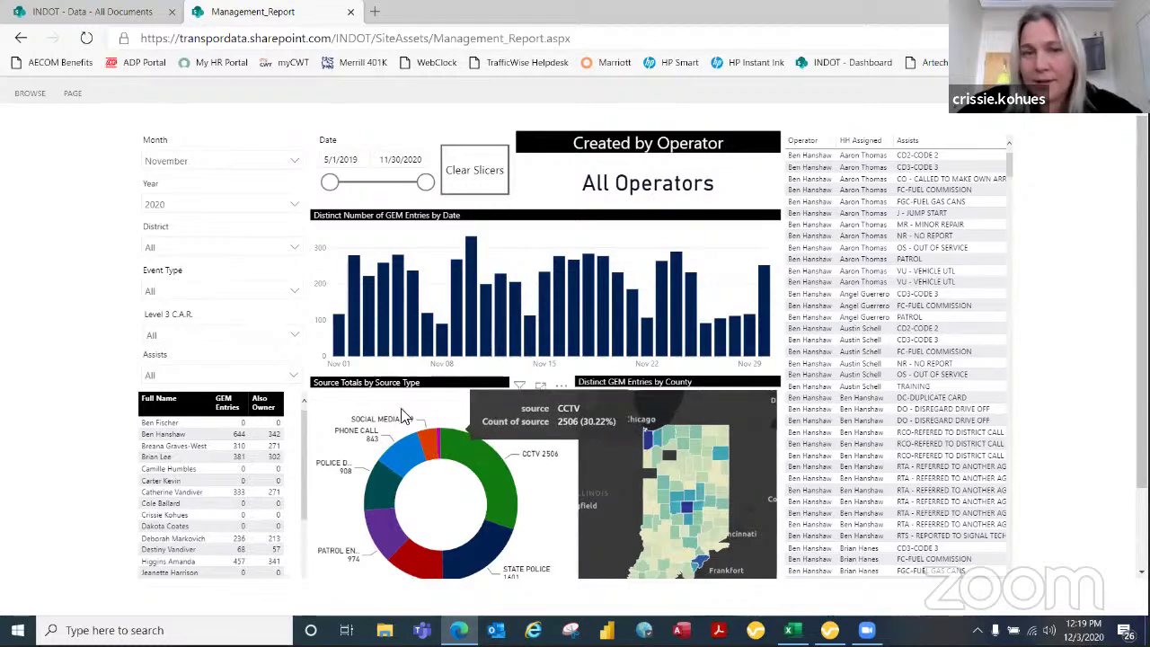
left_click(484, 474)
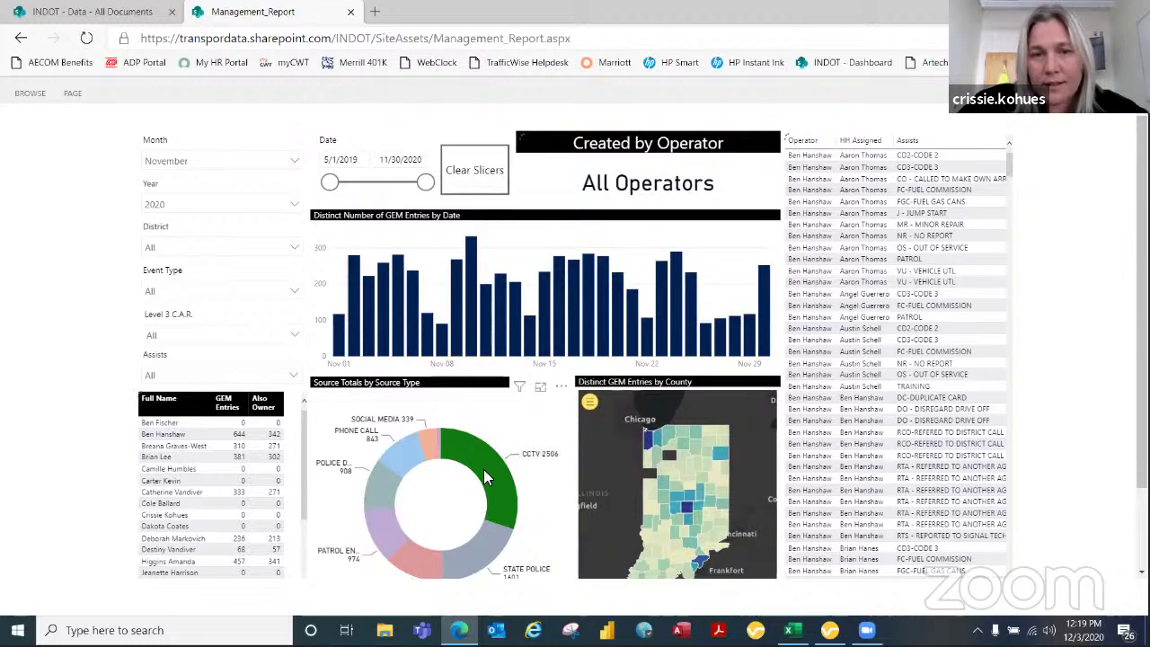
left_click(480, 460)
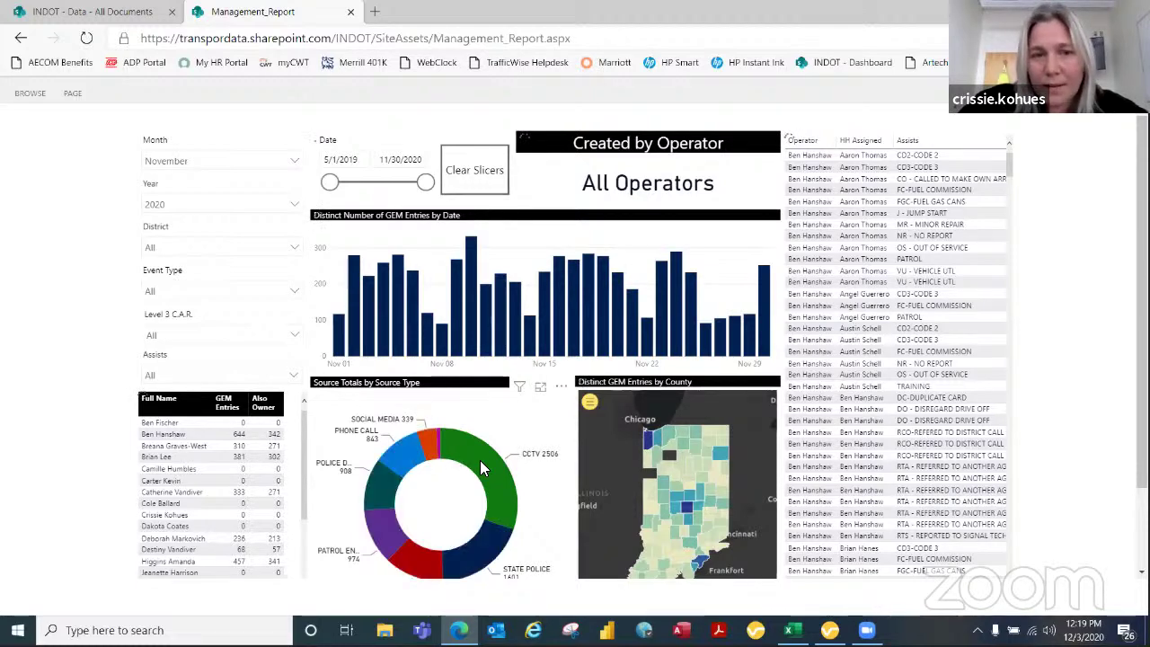
Step: View the HH Detail page and examine the Level 1 assists chart on the HH Detail Level 1 page
scroll(88, 332, "down", 1)
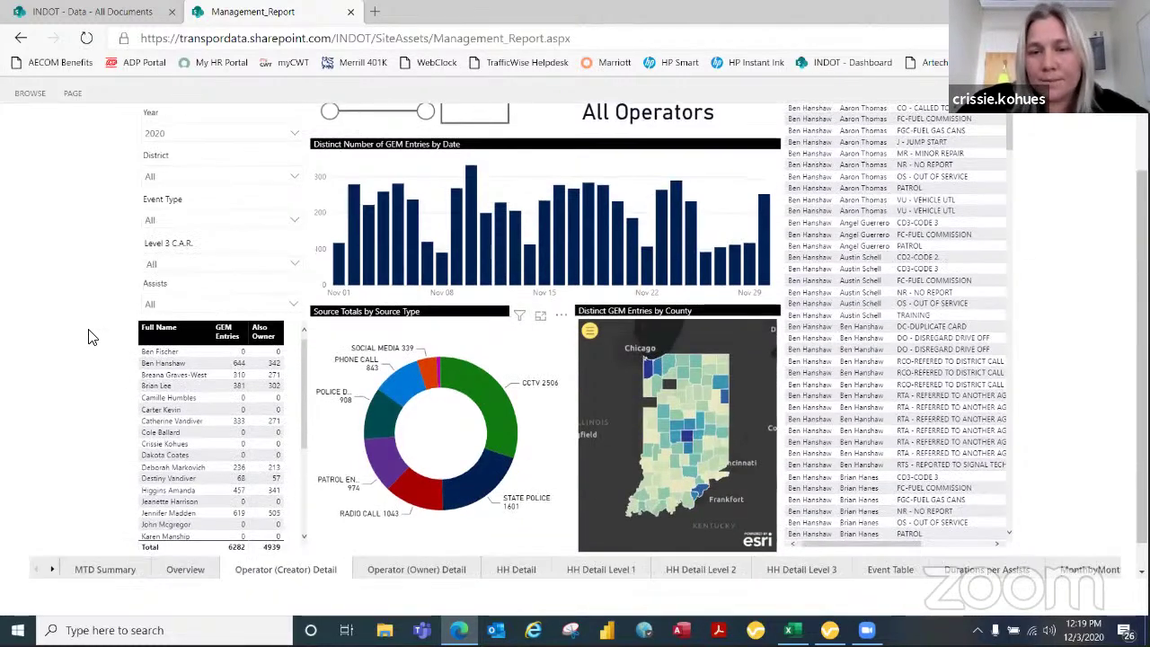
left_click(519, 570)
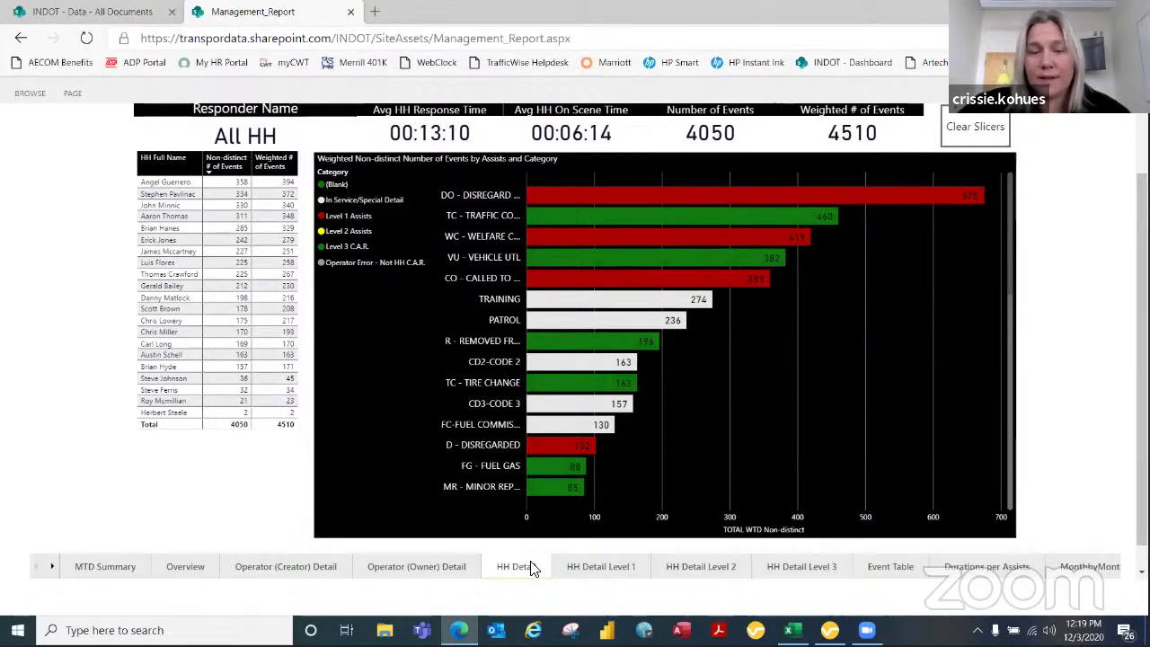
left_click(610, 568)
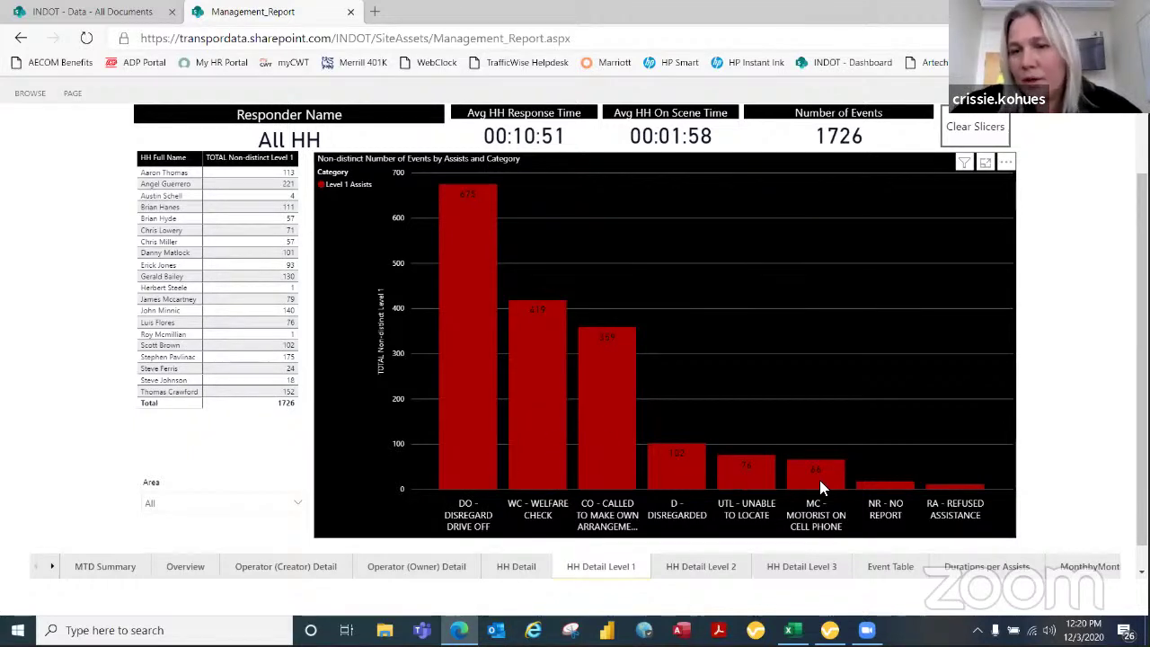
mouse_move(737, 474)
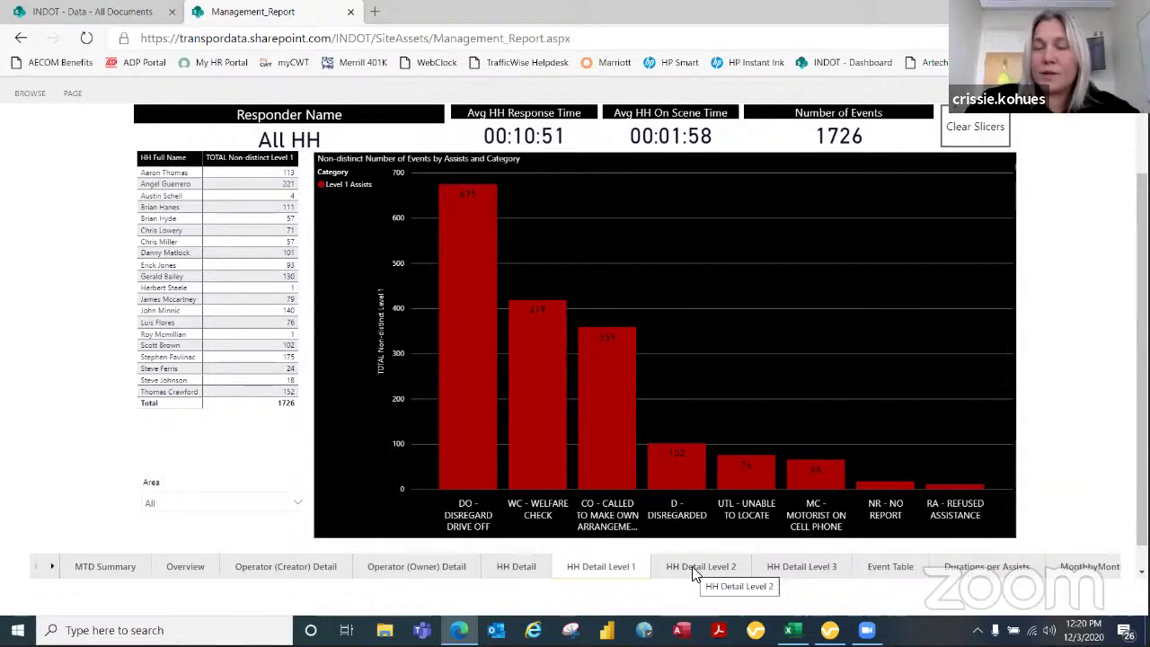
Step: Open the HH Detail Level 3 page, highlight the "R - Removed from roadway" bar in its assists chart and clear the highlight
left_click(799, 568)
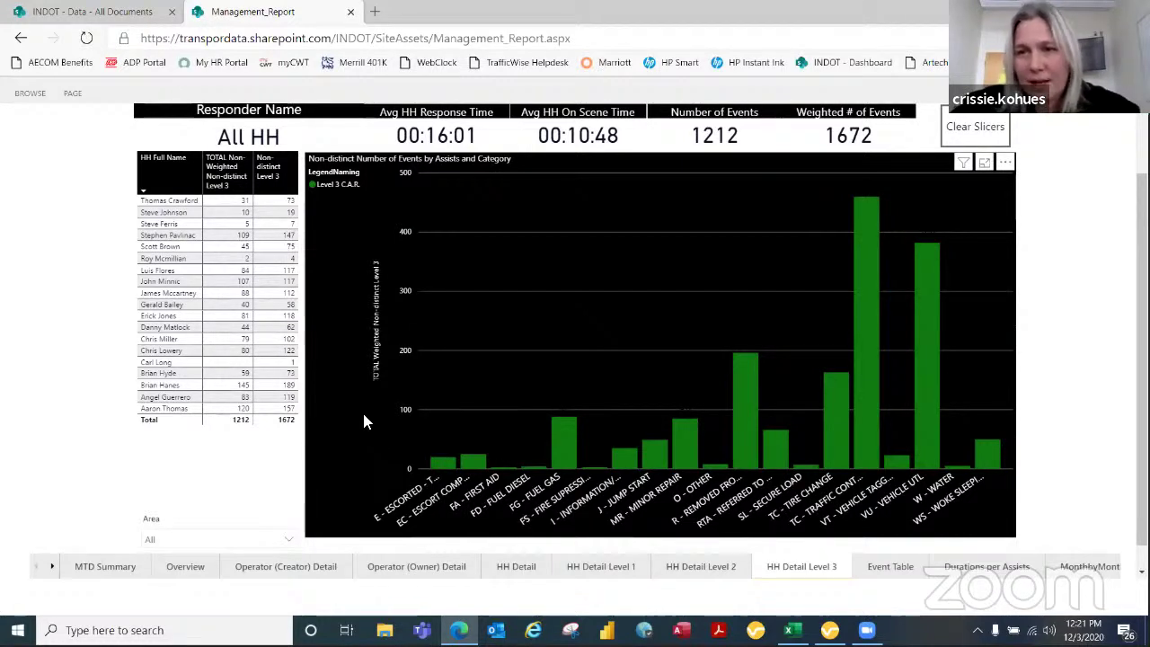
mouse_move(422, 460)
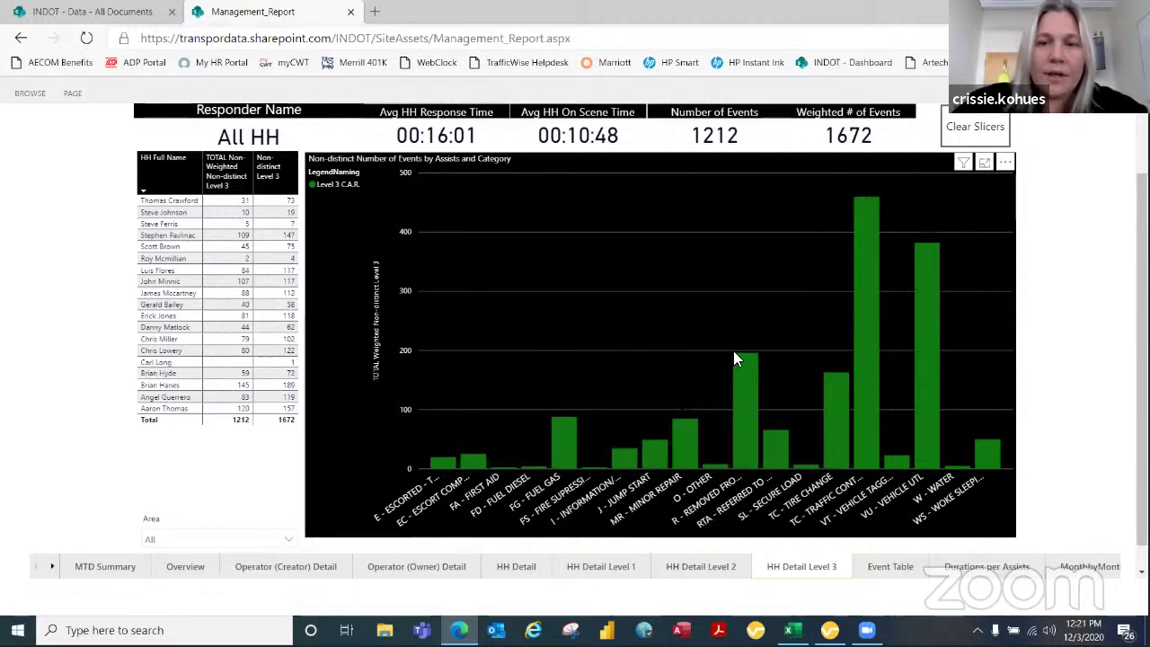
left_click(743, 429)
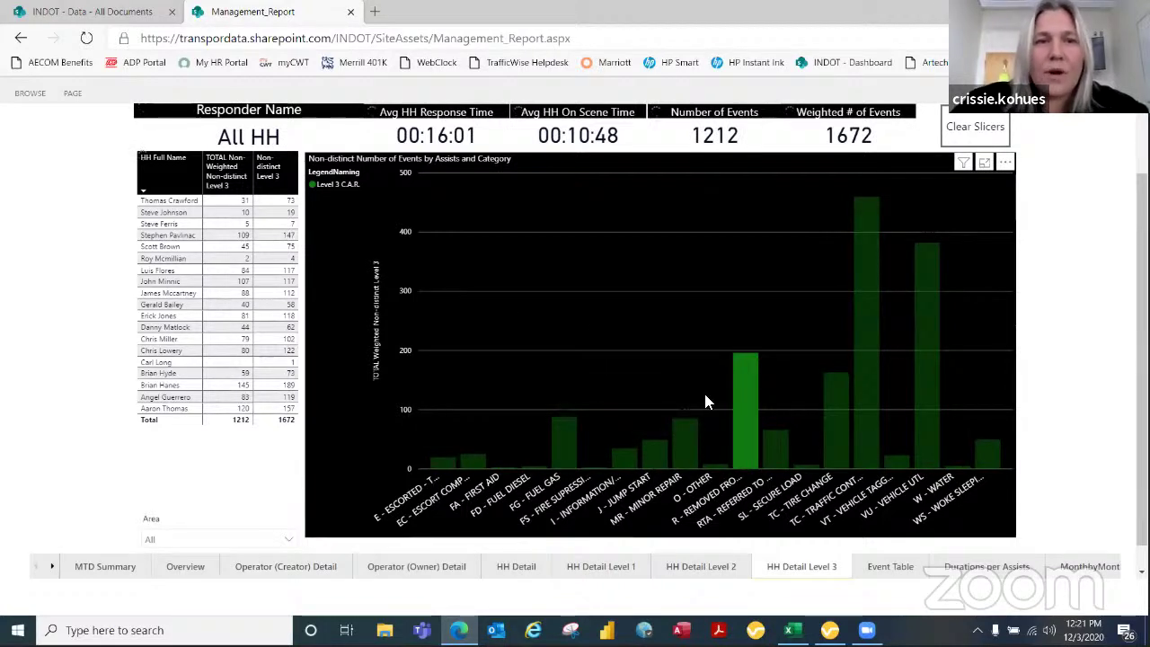
left_click(196, 205)
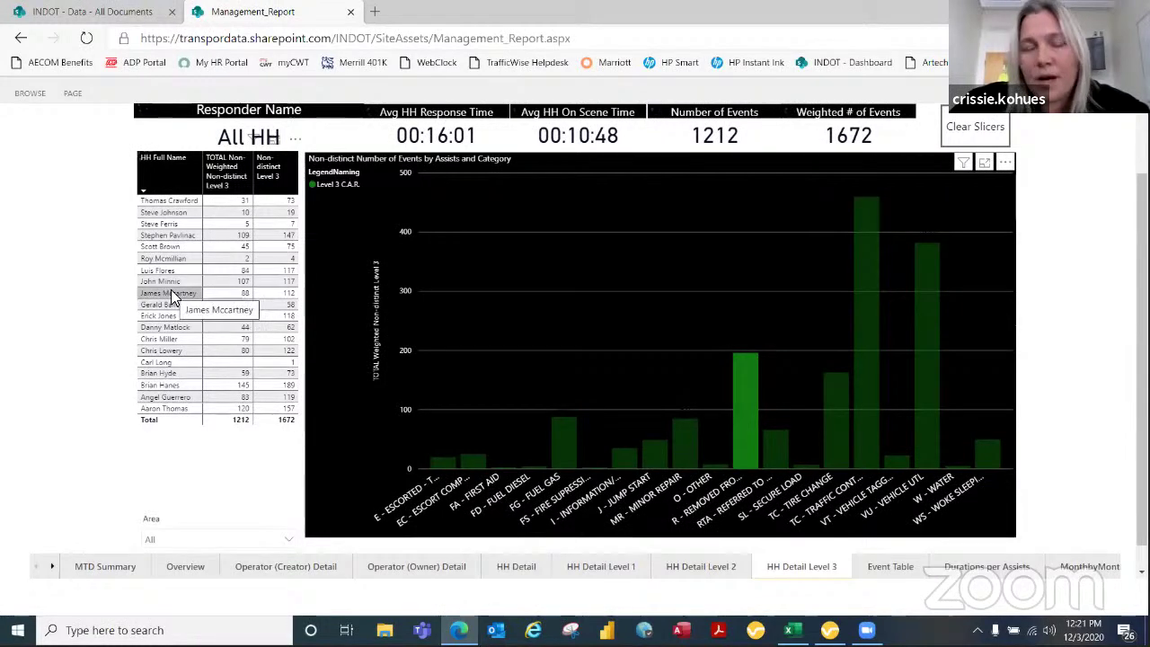
left_click(250, 216)
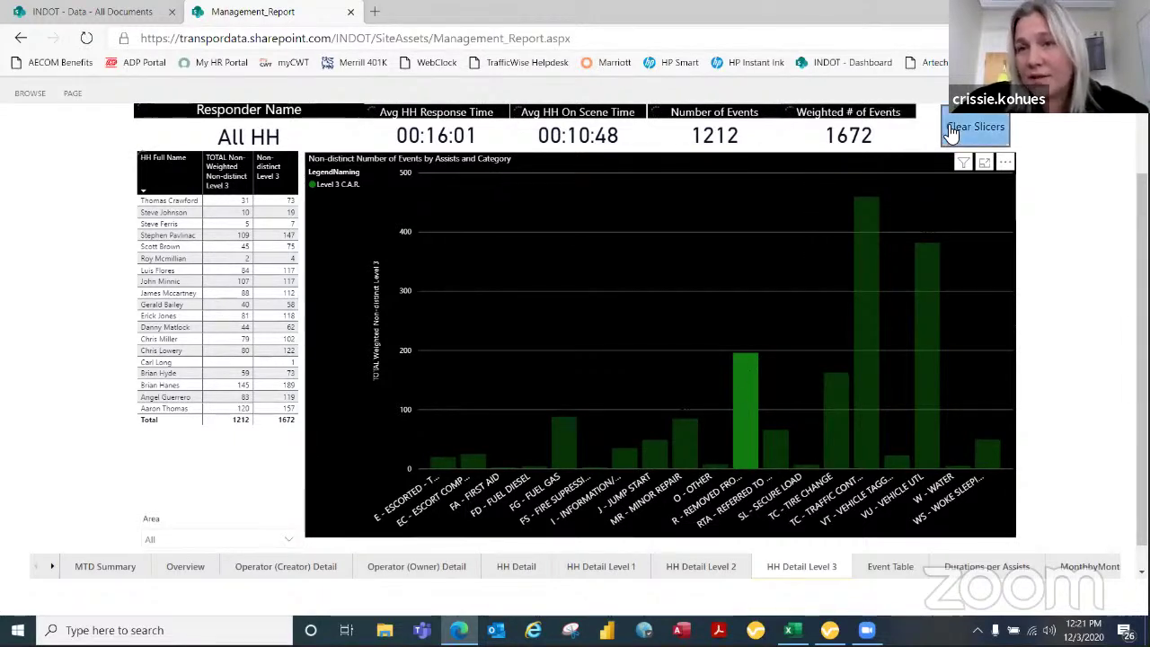
left_click(364, 398)
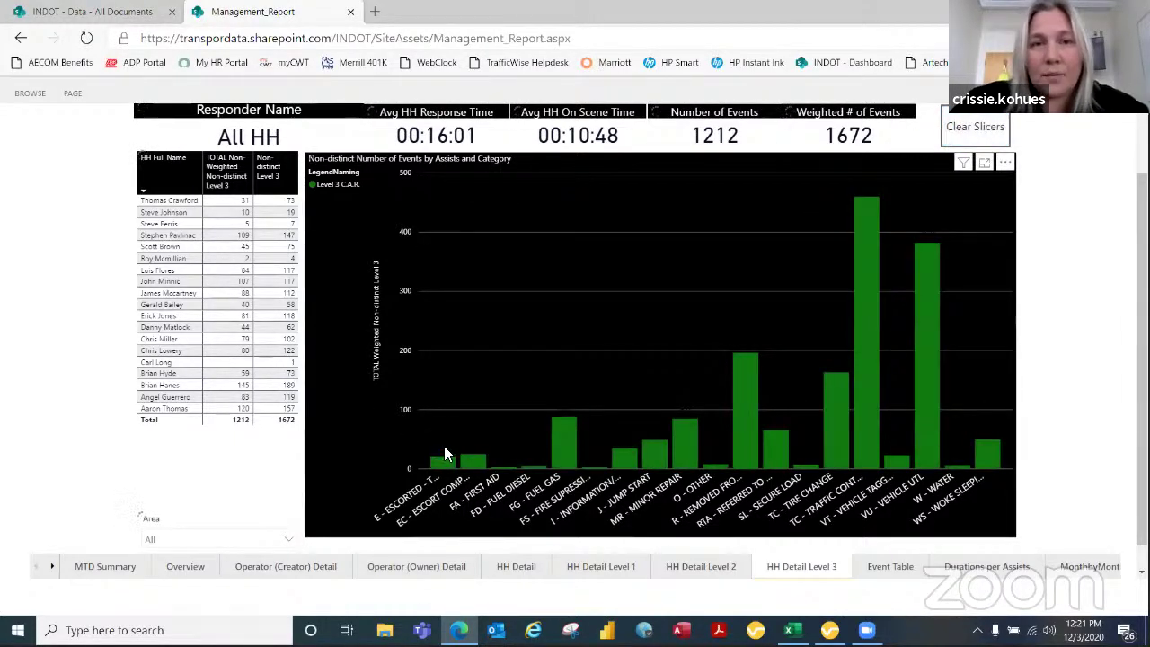
Step: Try to open the Event Table page and reload the Management Report through the INDOT home page, closing the documents page
left_click(885, 575)
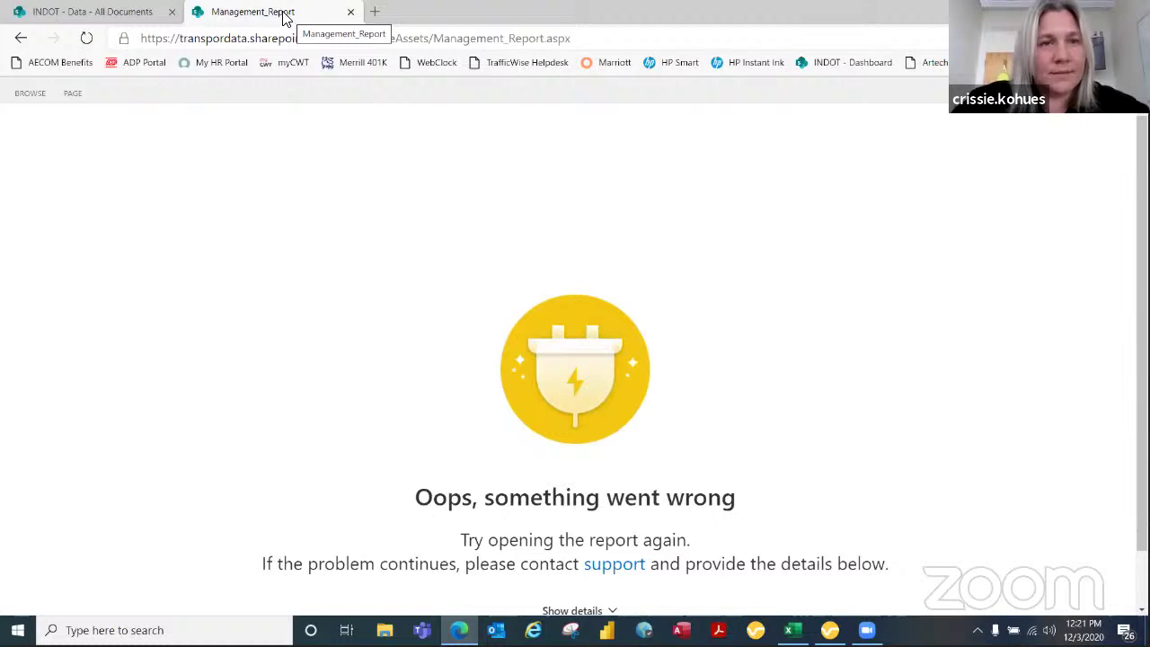
left_click(21, 38)
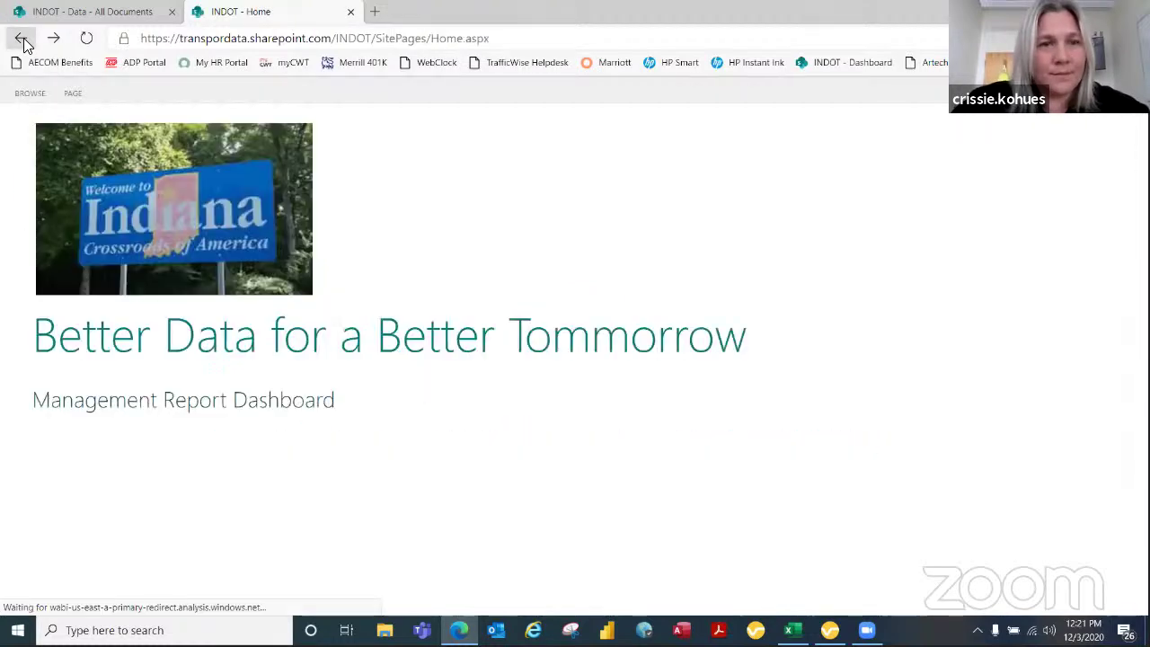
left_click(193, 400)
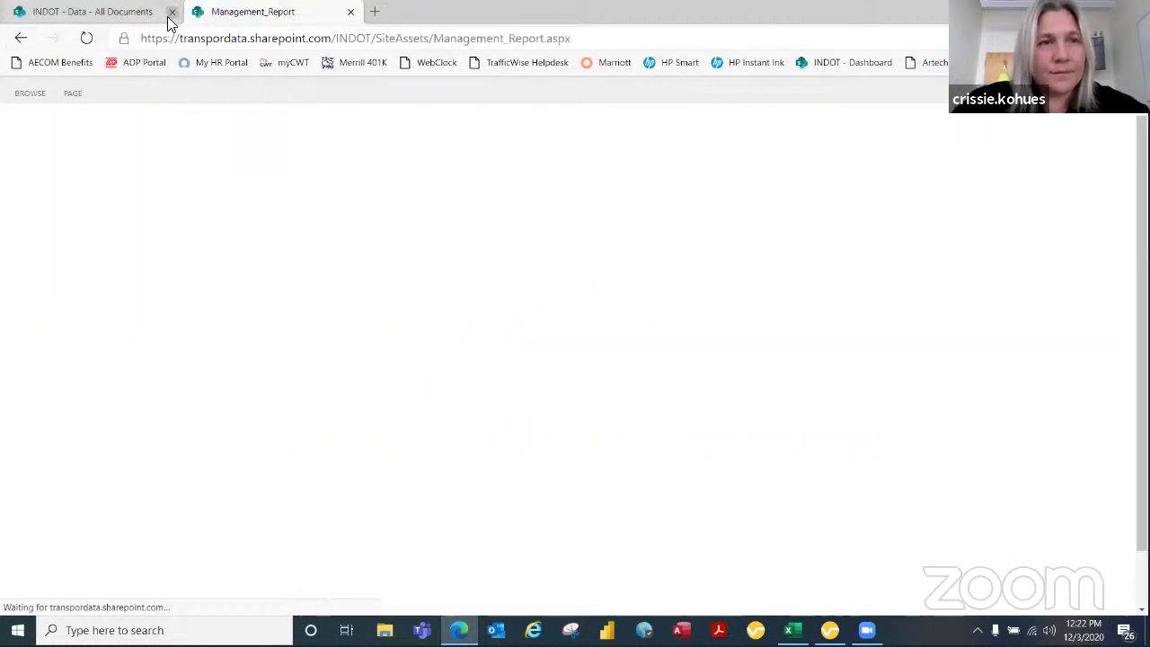
left_click(172, 13)
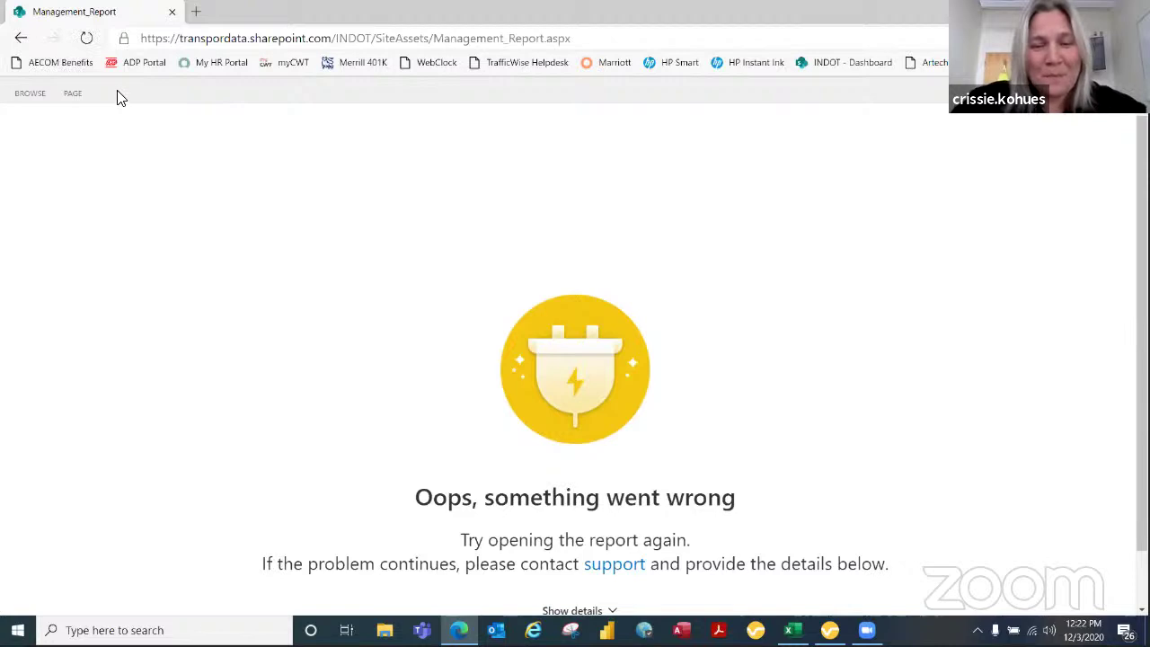
key("F5")
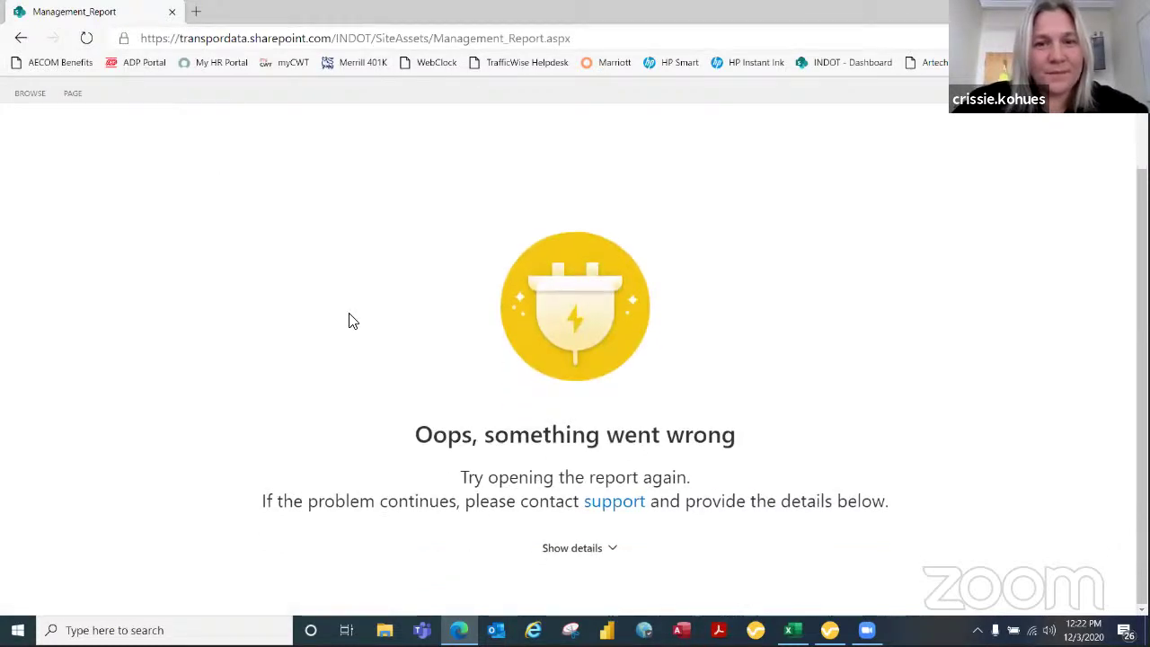
Step: Restart the browser session and reopen the Management Report Dashboard from the bookmarked INDOT Dashboard site
left_click(172, 12)
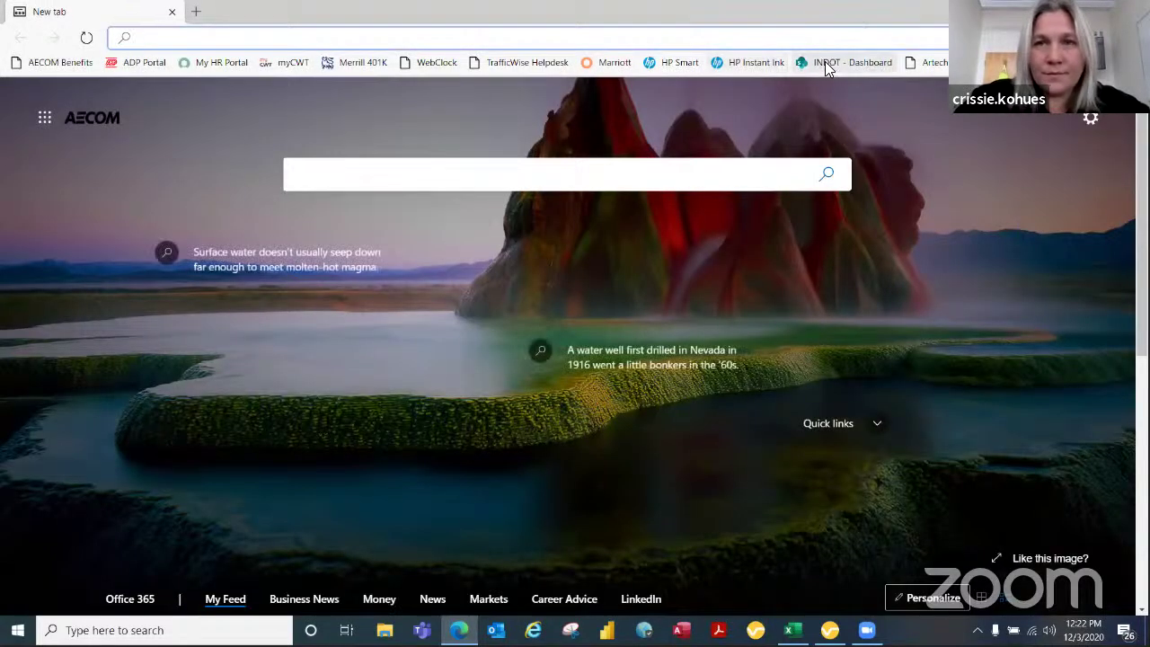
left_click(827, 63)
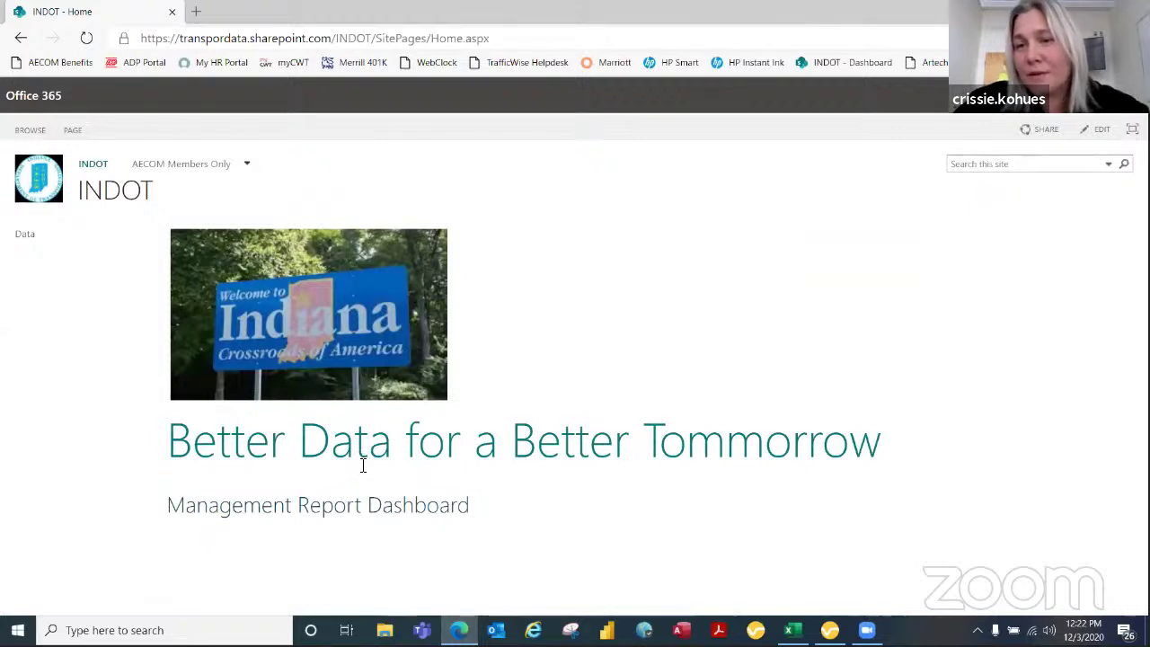
left_click(331, 507)
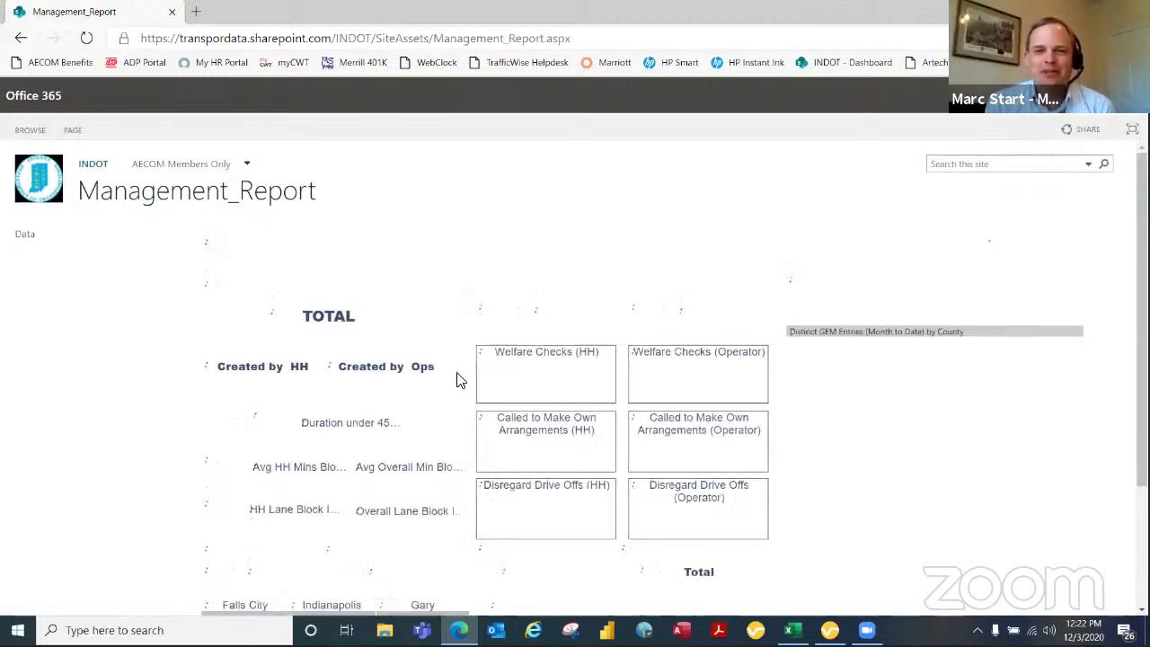
Step: Open the Durations per Assists page and examine the average on scene, response, blocking and event durations for each assist type
scroll(417, 371, "down", 1)
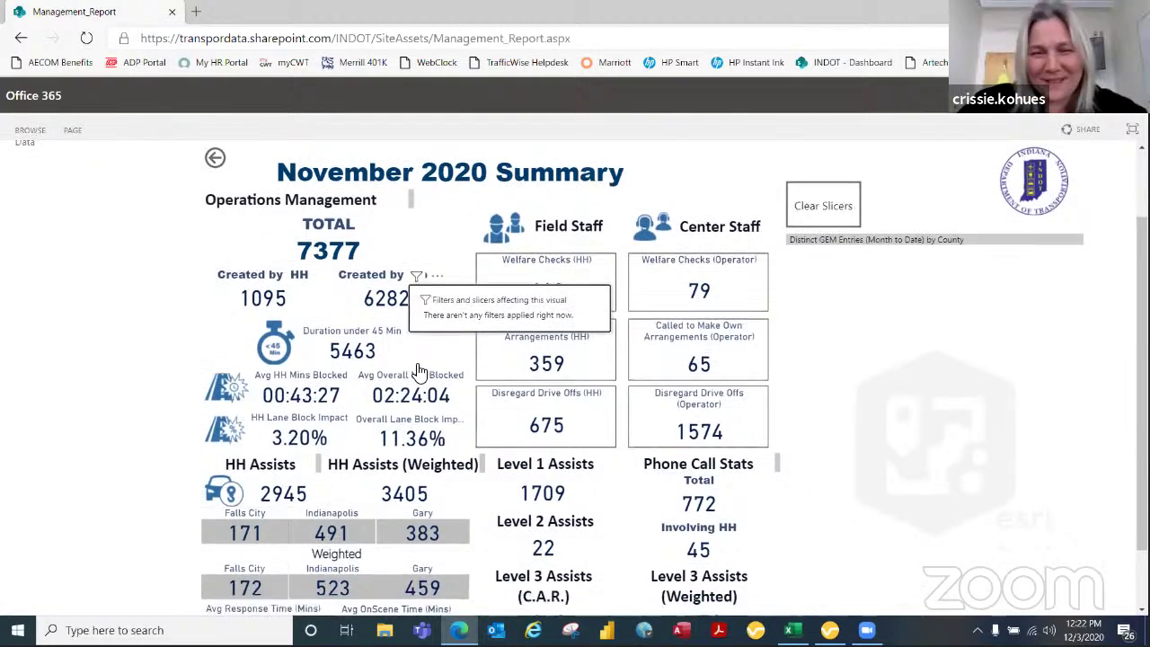
scroll(418, 371, "down", 1)
left_click(188, 579)
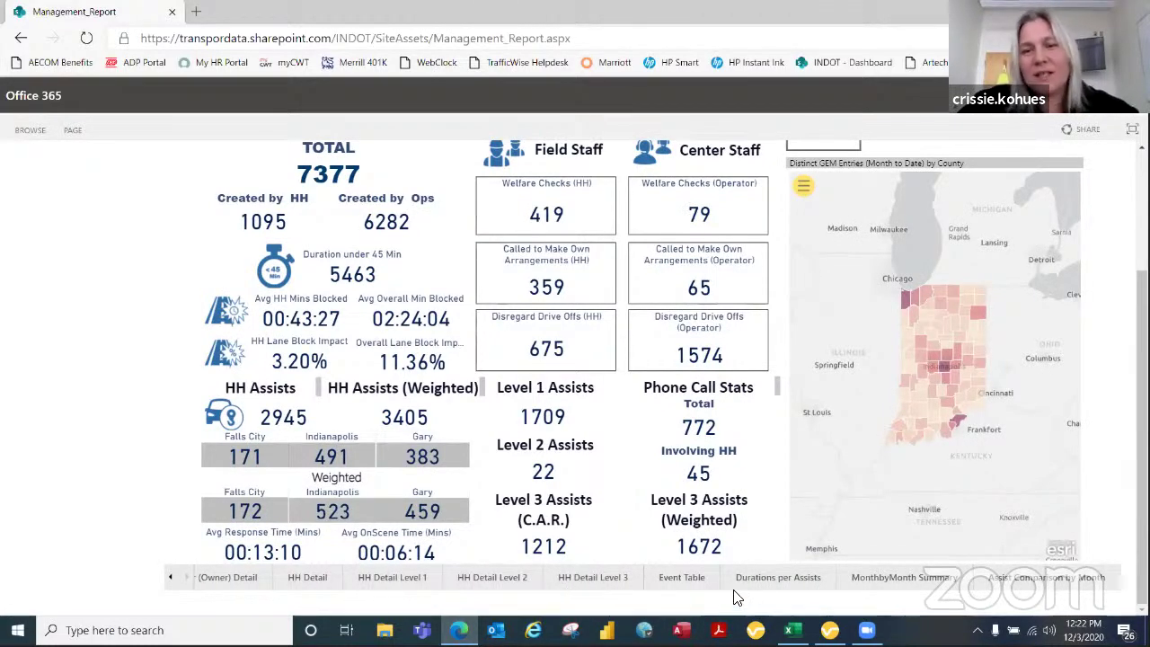
left_click(764, 584)
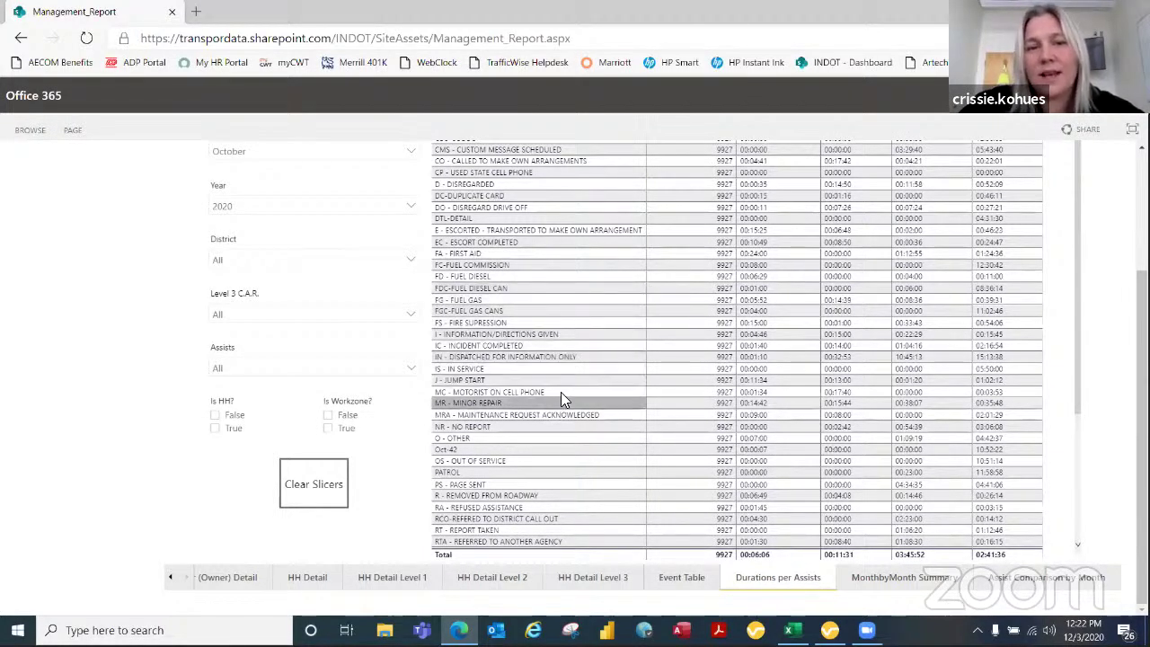
scroll(566, 399, "down", 4)
scroll(566, 399, "down", 1)
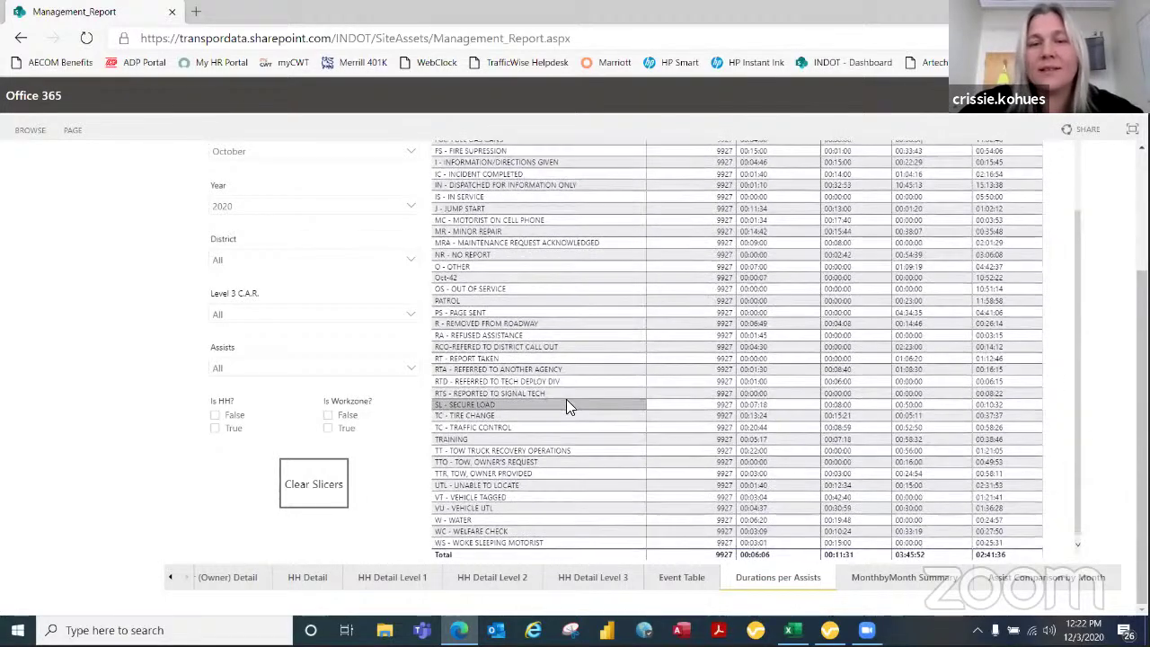
scroll(566, 406, "up", 5)
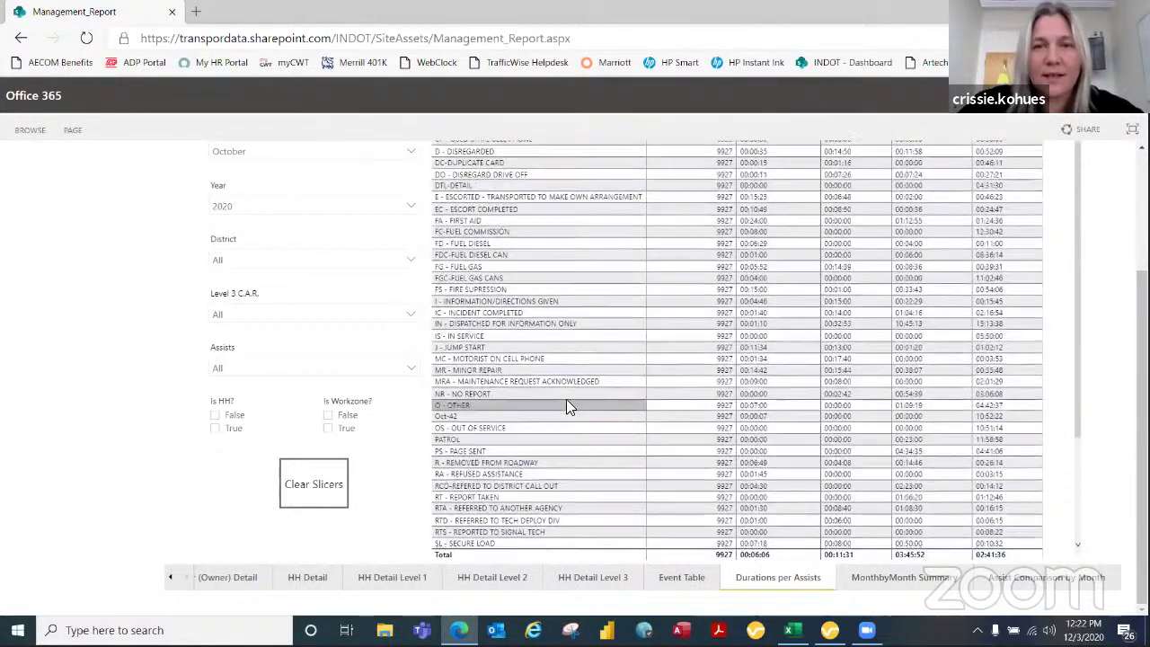
scroll(581, 334, "up", 2)
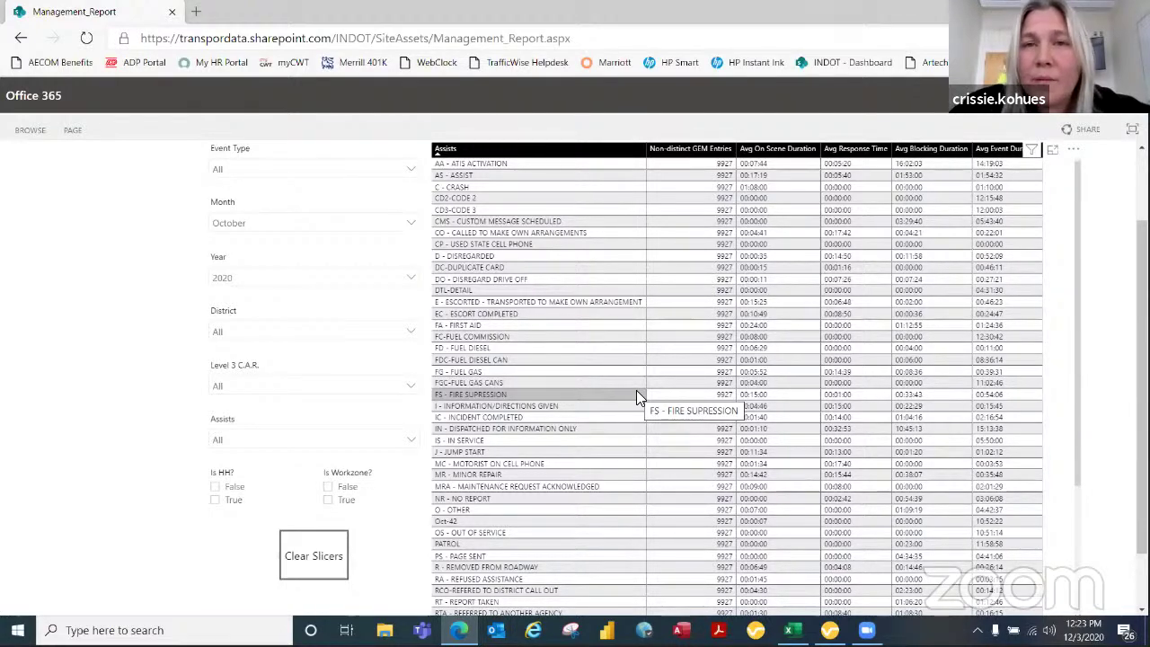
scroll(636, 394, "down", 5)
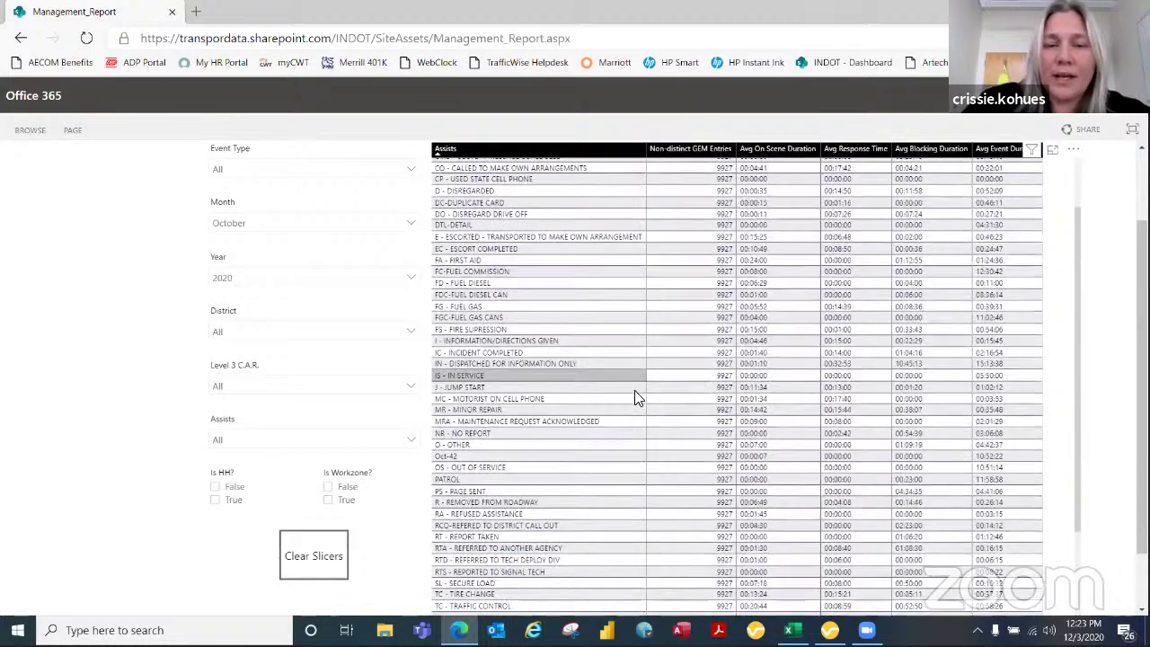
scroll(126, 463, "down", 2)
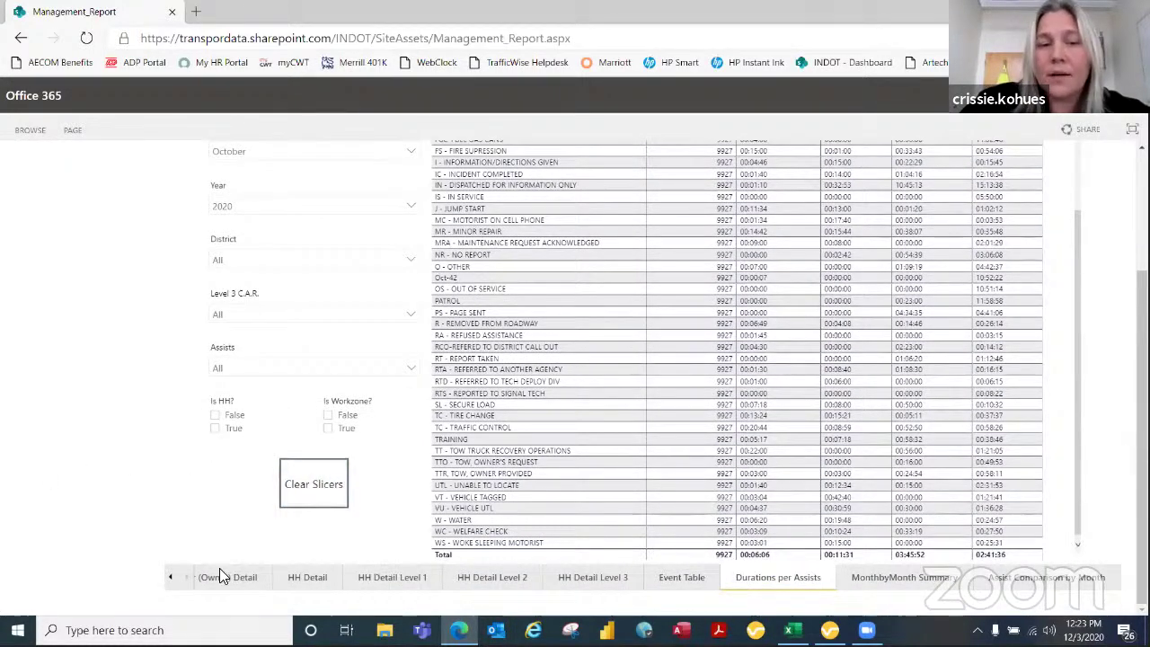
Step: Open the MTD Summary page of the report, followed by the MonthbyMonth Summary page
left_click(170, 576)
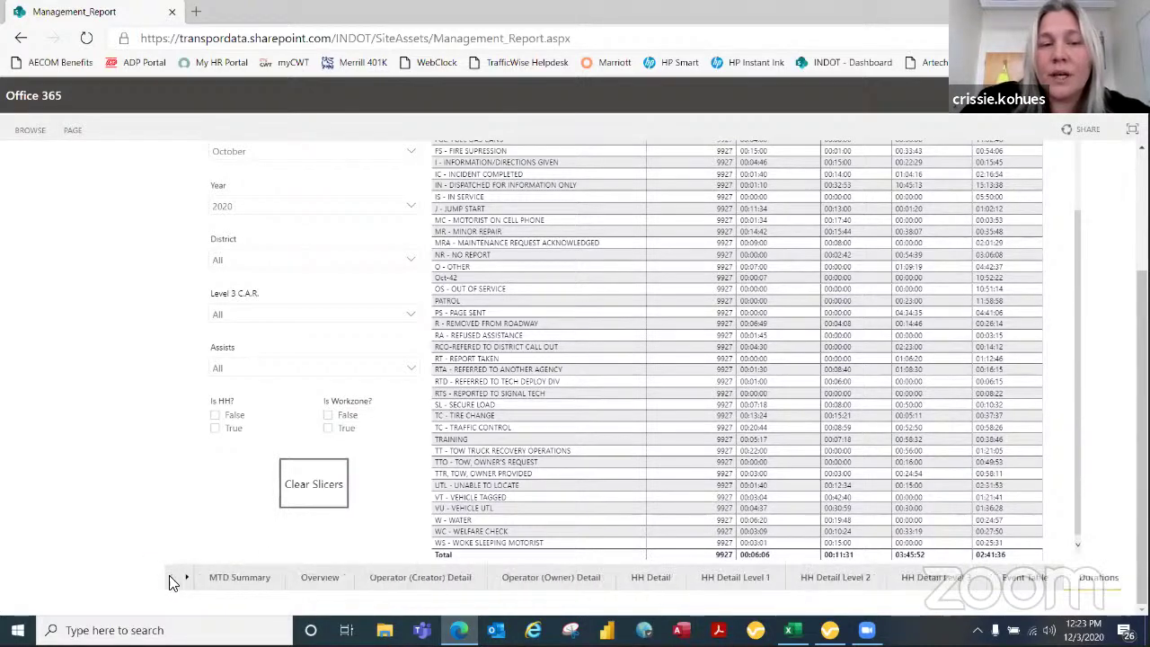
left_click(221, 578)
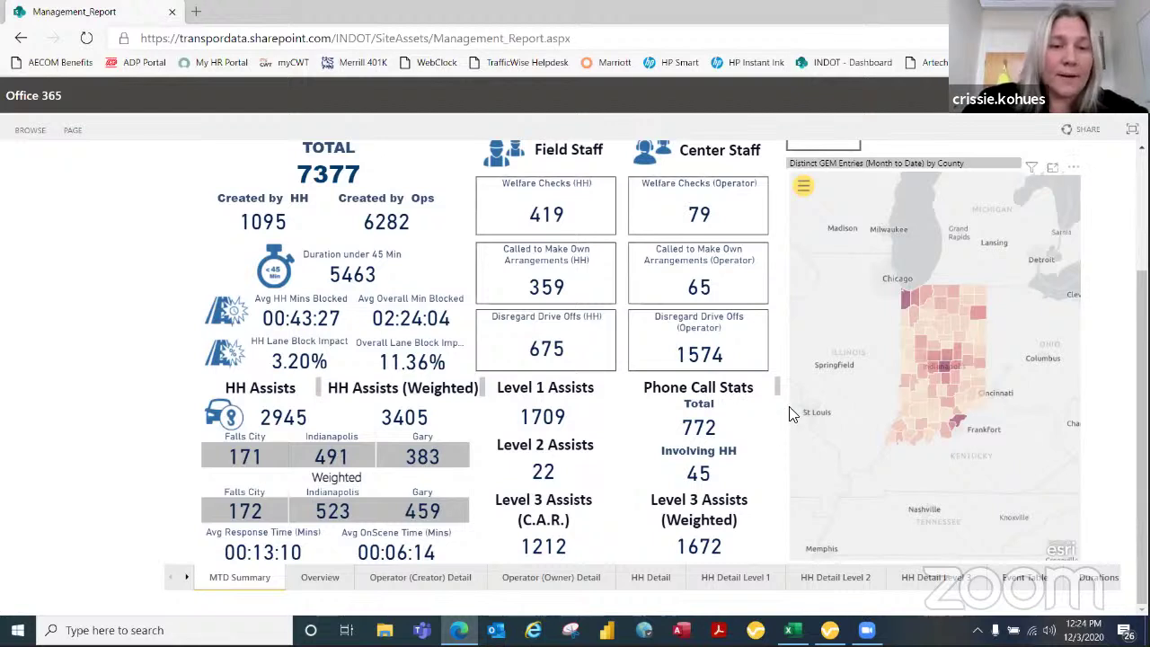
left_click(188, 577)
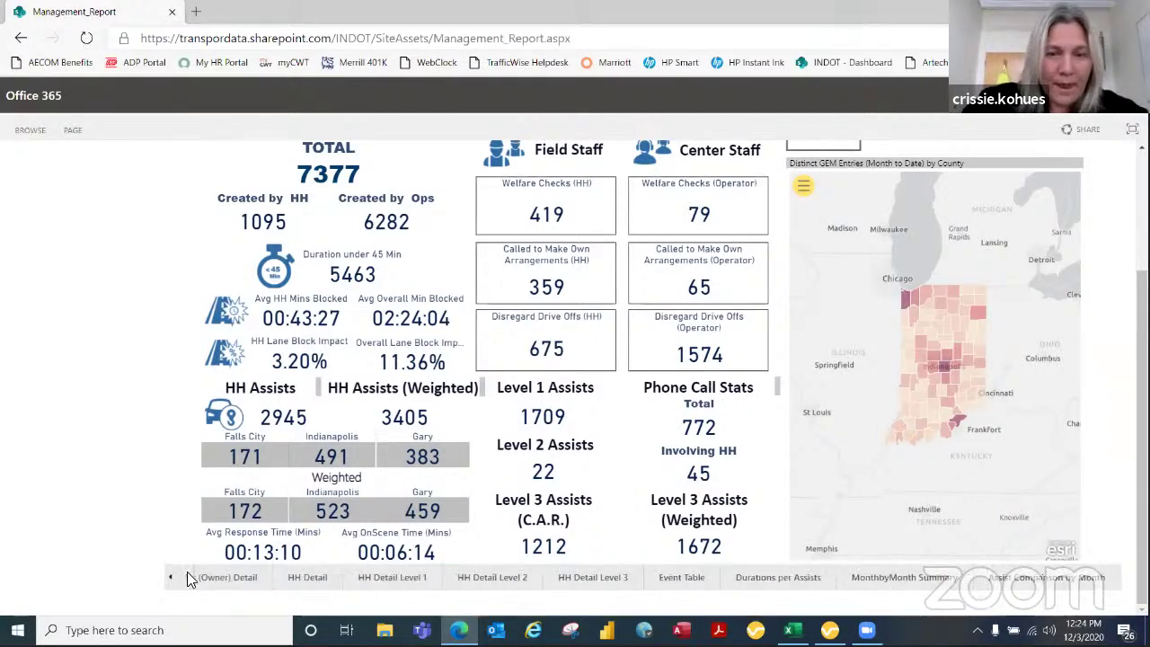
left_click(870, 580)
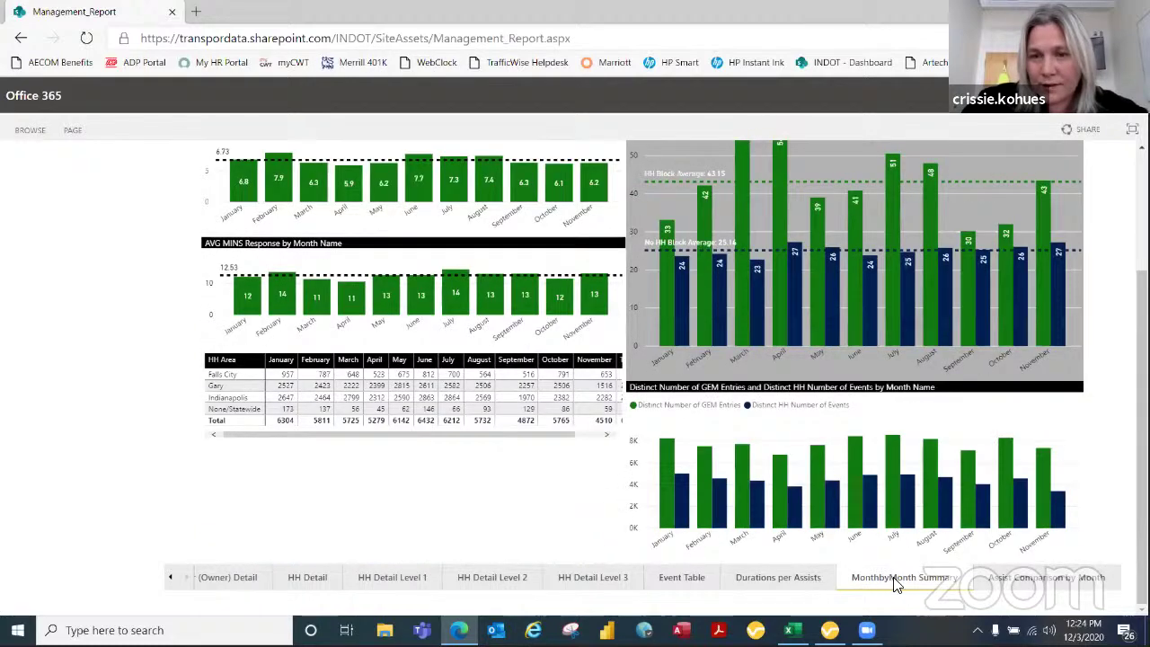
Step: Open the Assist Comparison by Month page and examine the monthly chart across all assist types
left_click(1013, 590)
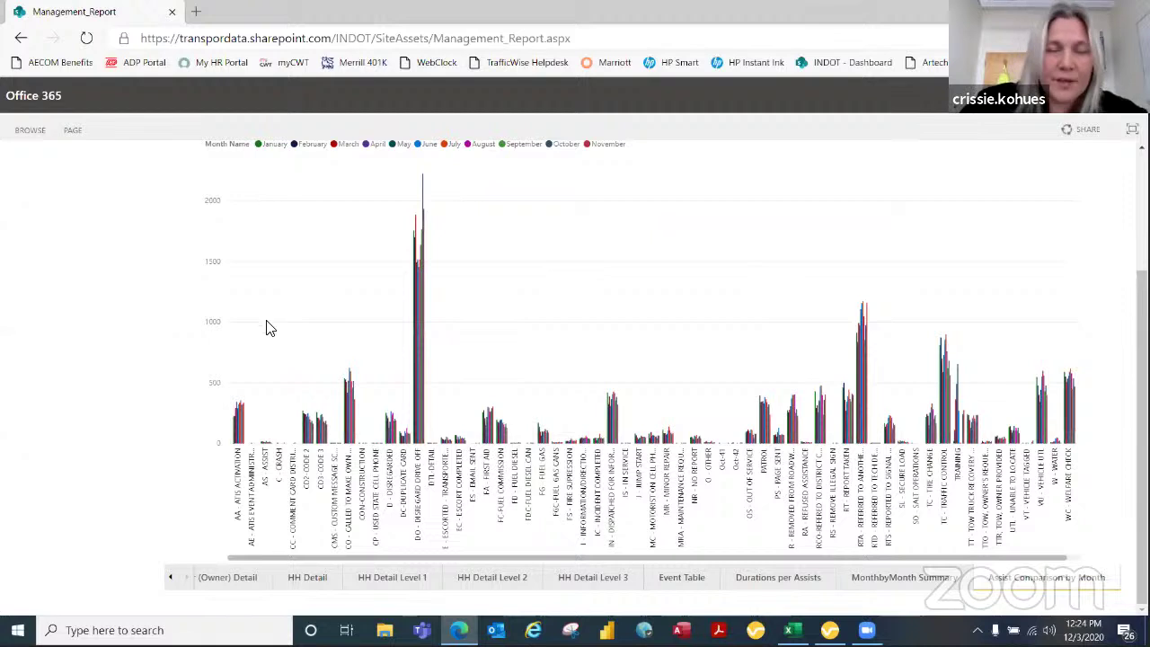
scroll(342, 376, "right", 1)
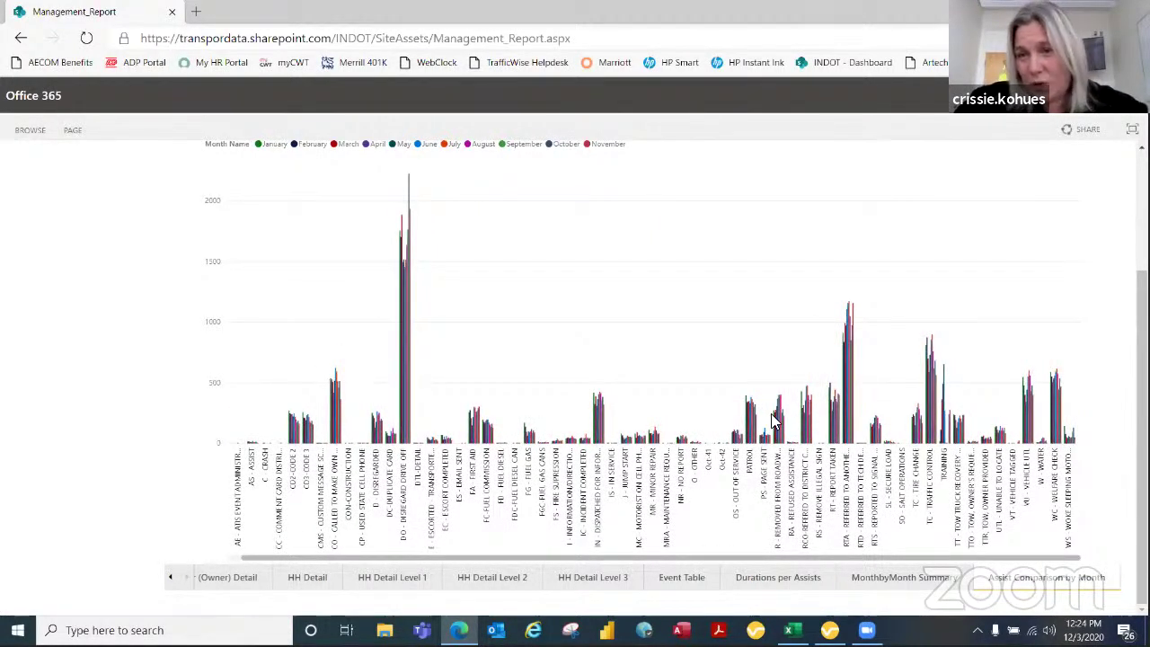
scroll(585, 349, "left", 1)
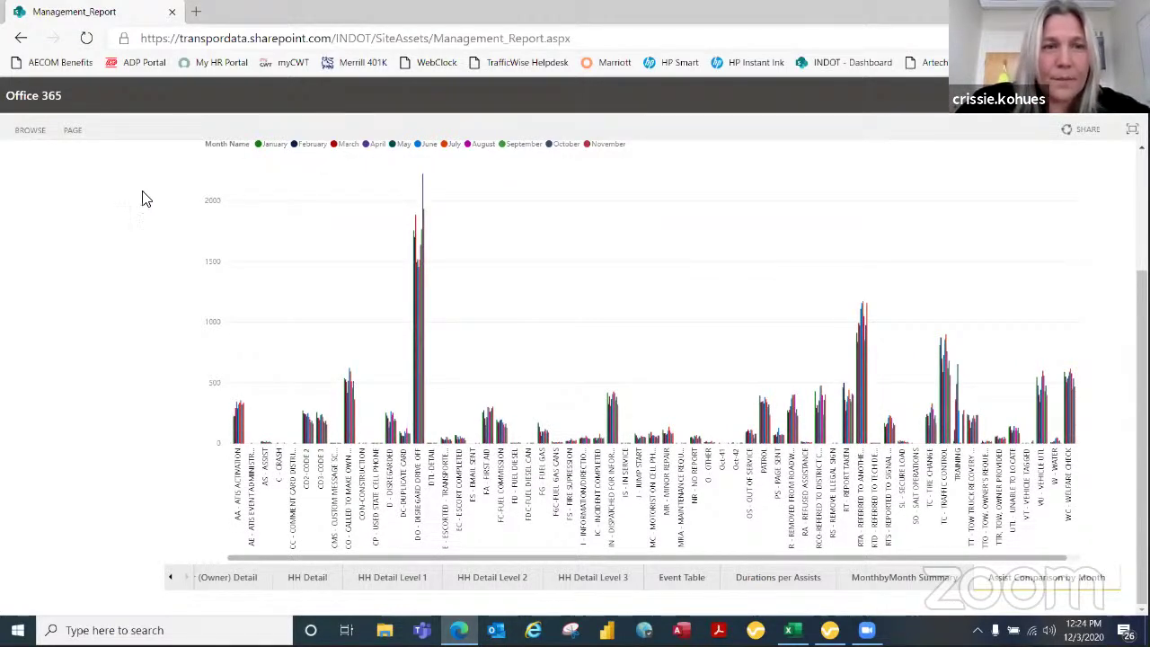
Step: Filter the assist comparison chart to the Level 1 C.A.R. assist C - Crash and the month October
scroll(167, 279, "up", 3)
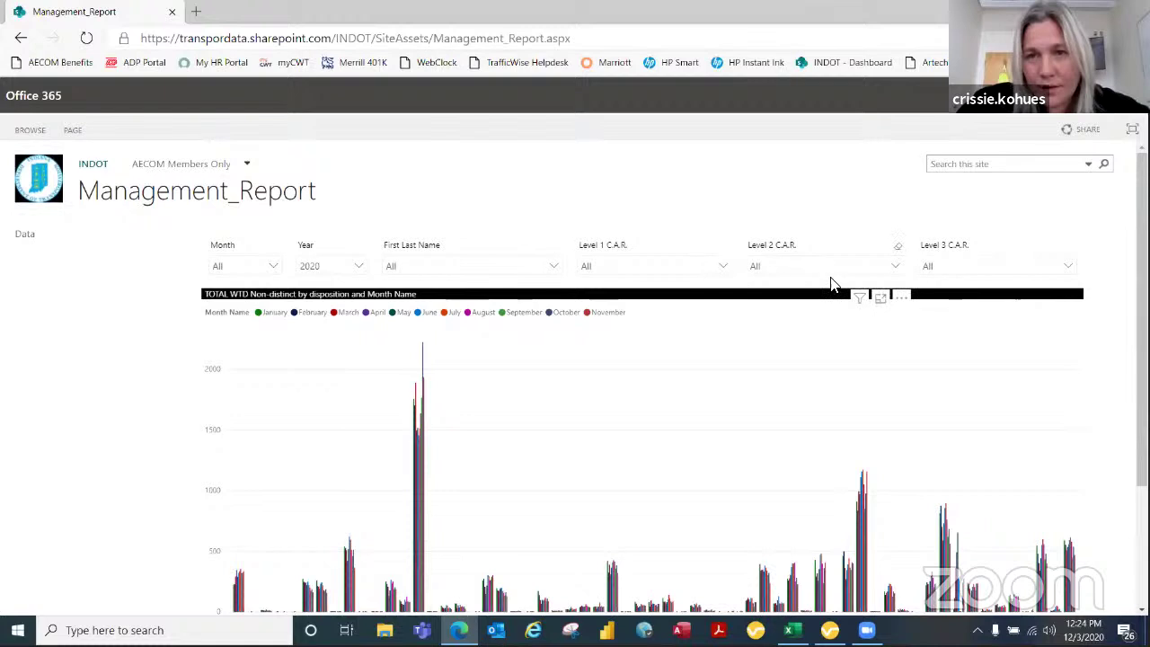
left_click(707, 266)
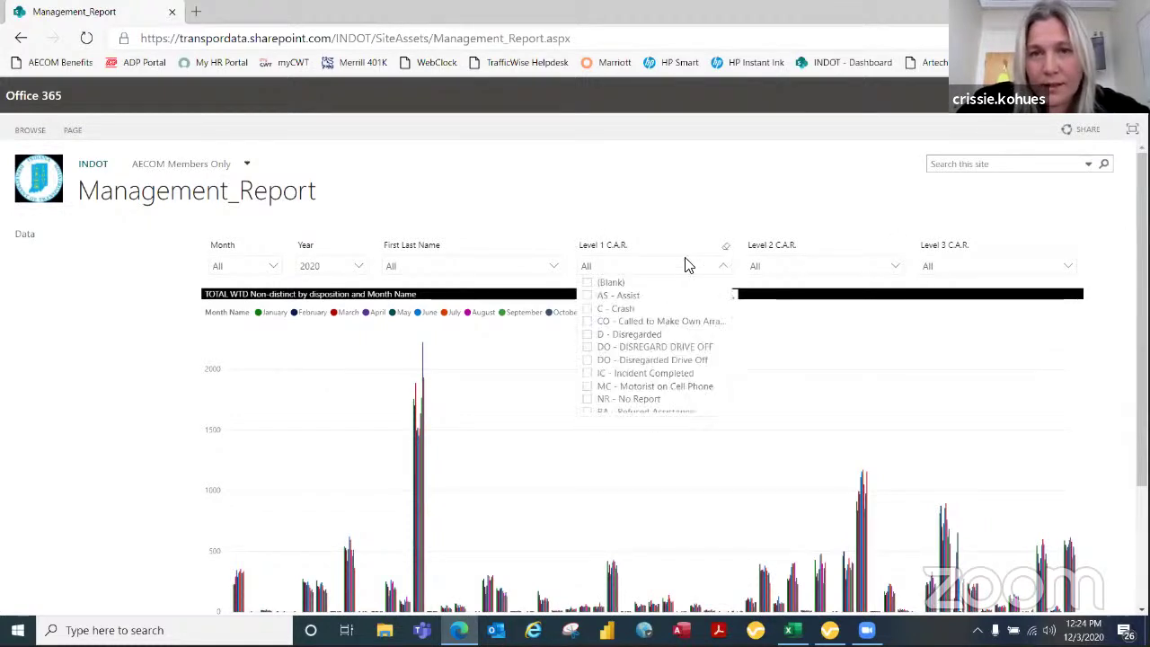
left_click(604, 308)
scroll(388, 388, "down", 2)
scroll(390, 390, "up", 2)
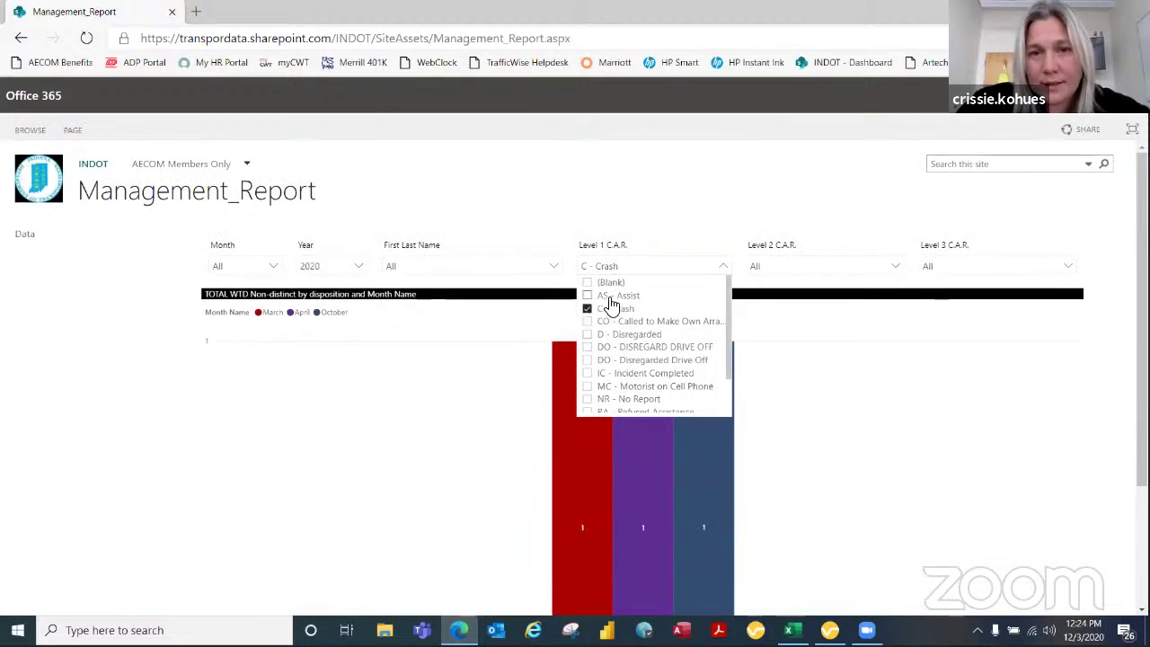
left_click(276, 269)
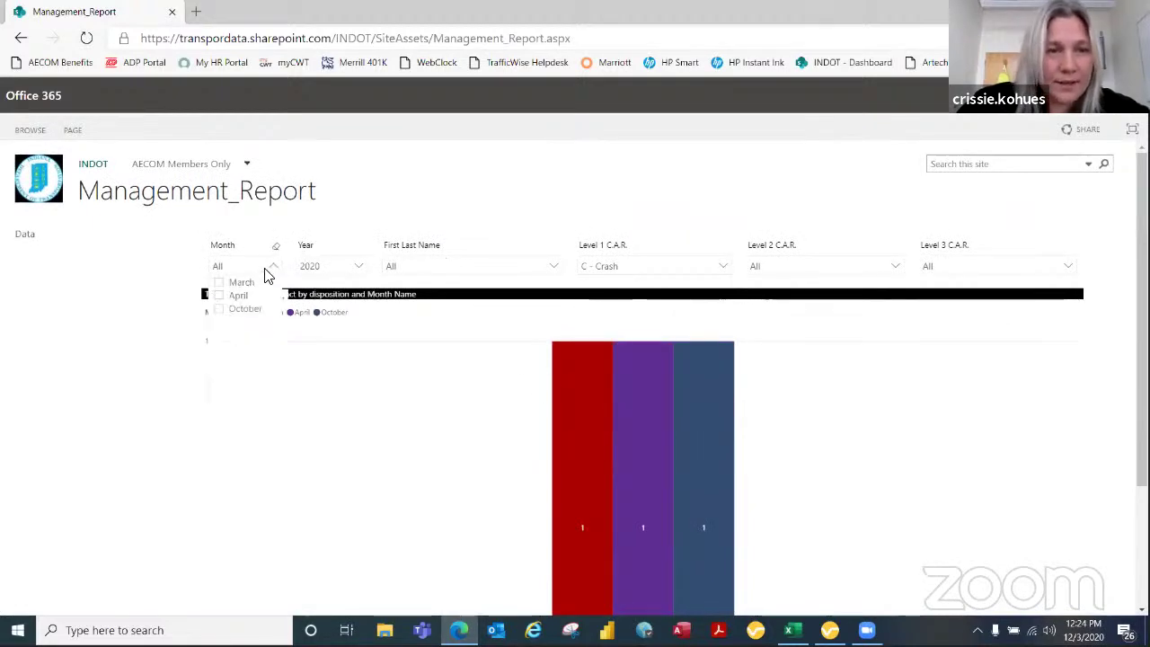
left_click(220, 311)
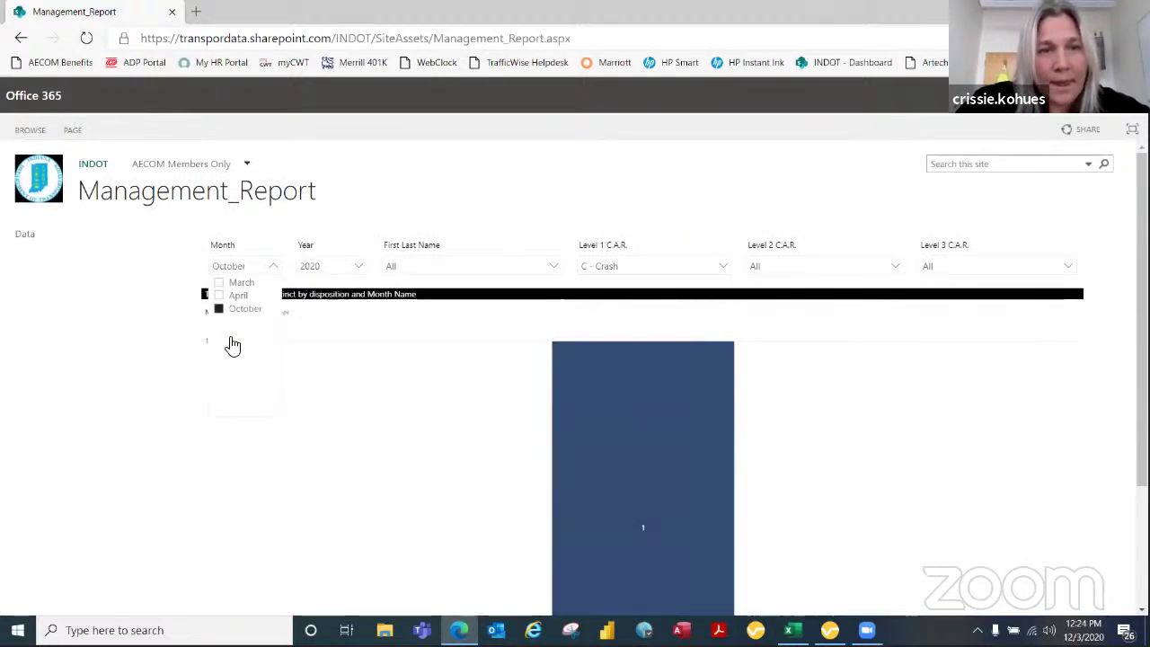
left_click(275, 268)
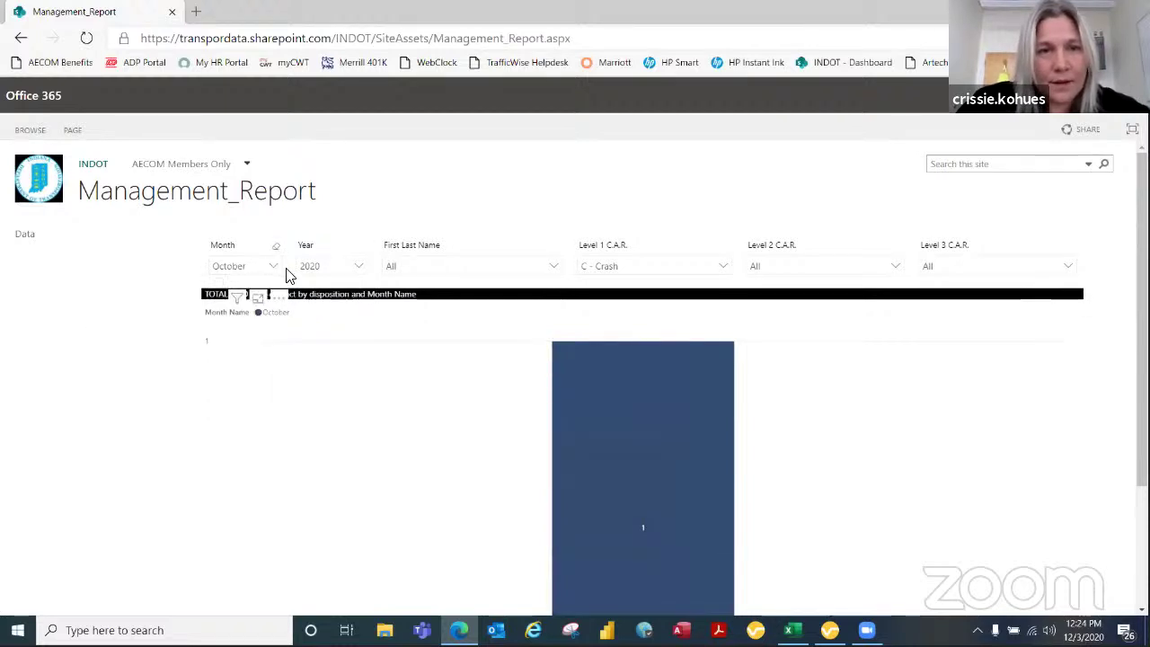
Step: Replace C - Crash with D - Disregarded in the Level 1 C.A.R. filter and inspect the October bar's details
left_click(719, 267)
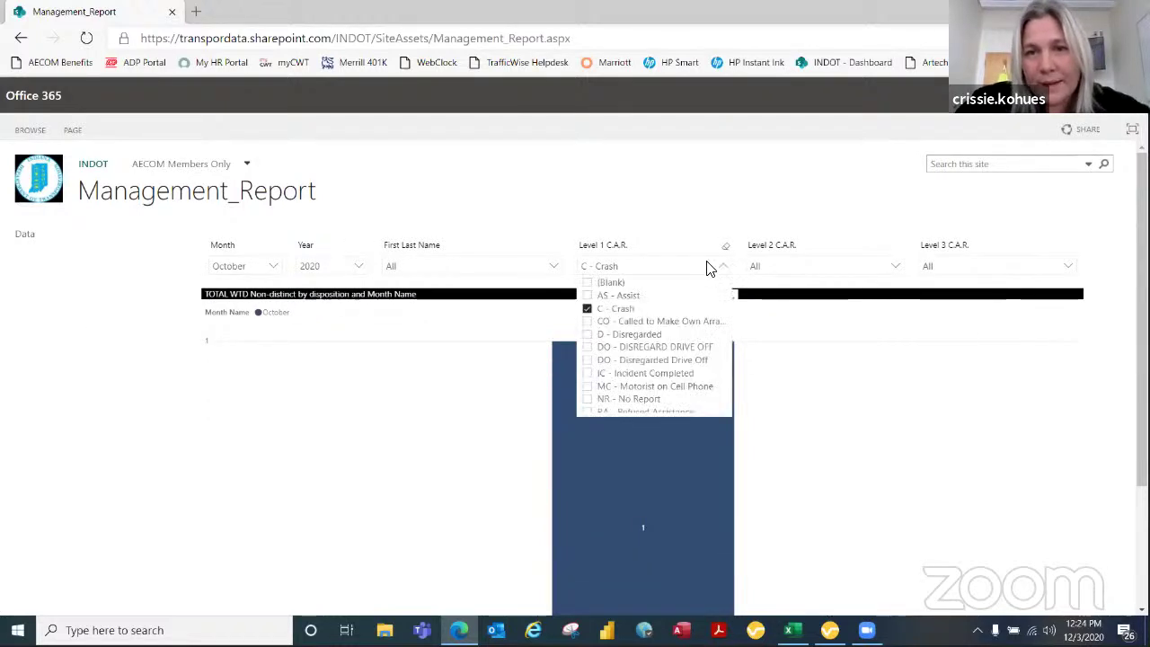
left_click(588, 335)
scroll(570, 418, "down", 3)
scroll(565, 418, "up", 2)
scroll(565, 418, "down", 2)
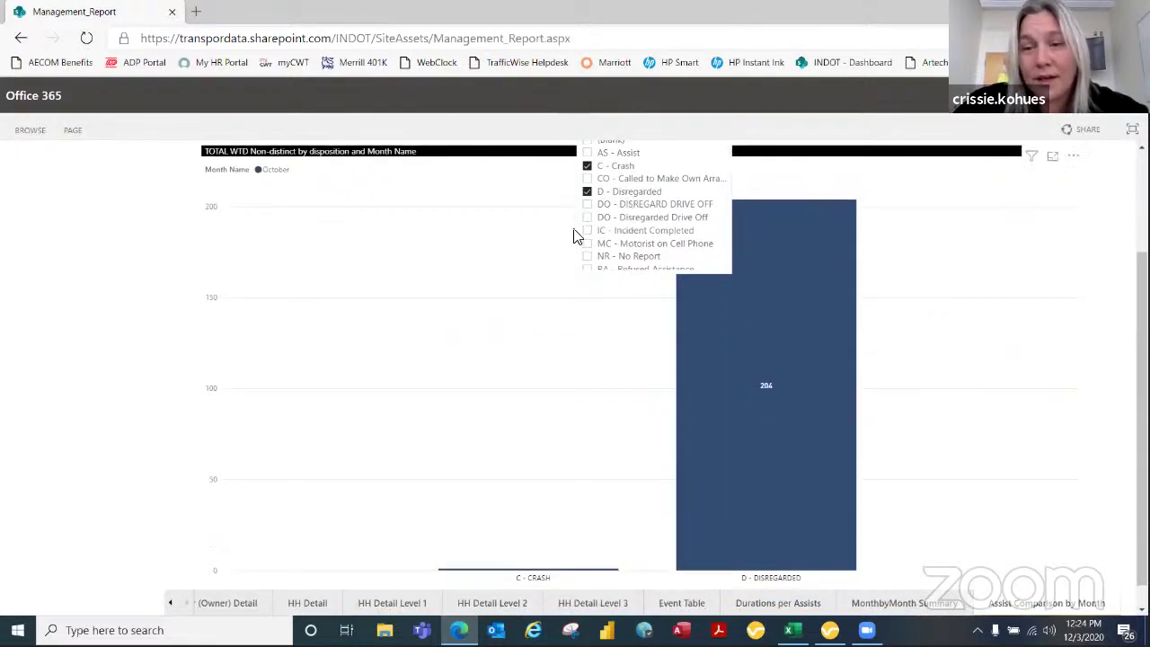
left_click(587, 168)
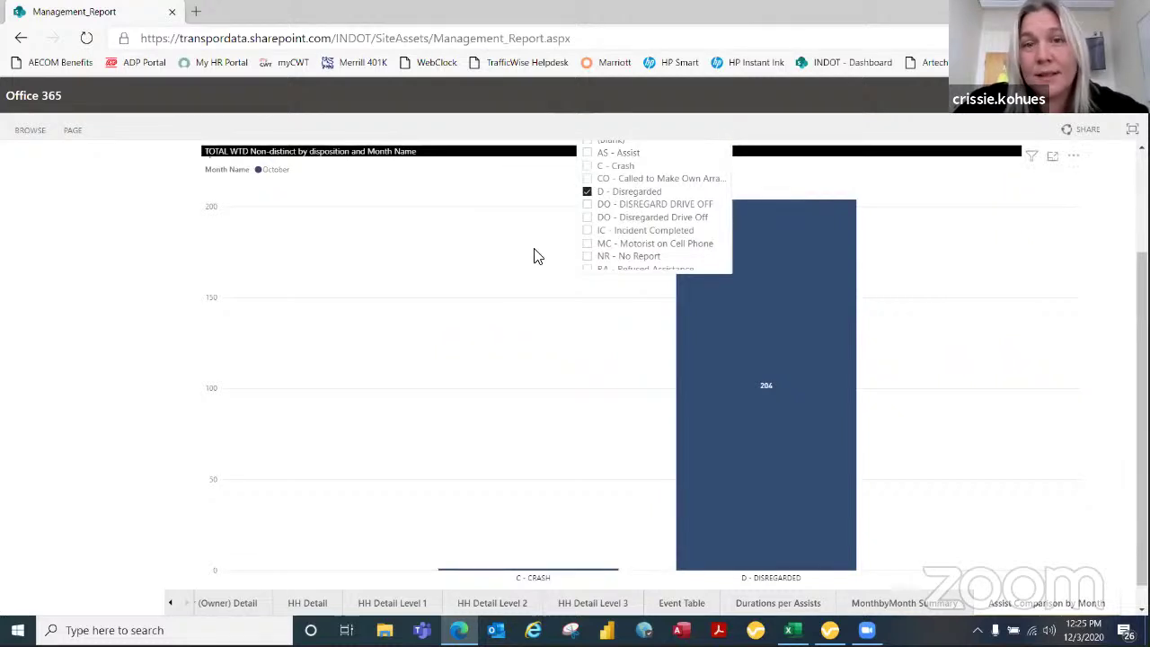
scroll(534, 254, "up", 2)
left_click(723, 266)
scroll(482, 377, "down", 2)
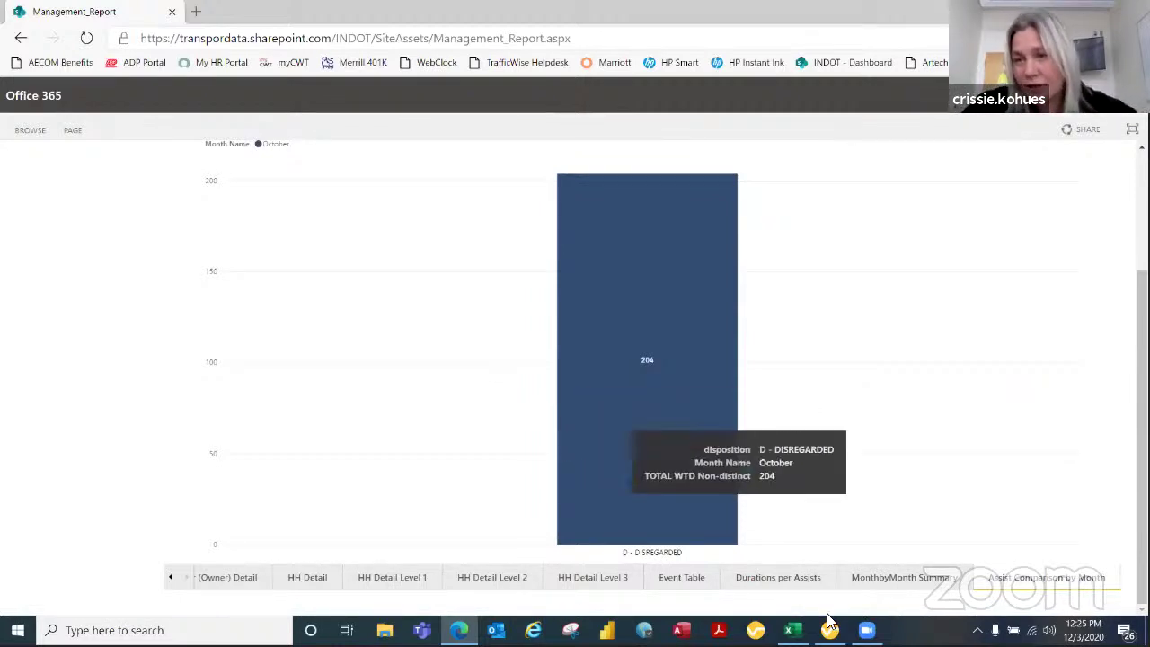
mouse_move(656, 417)
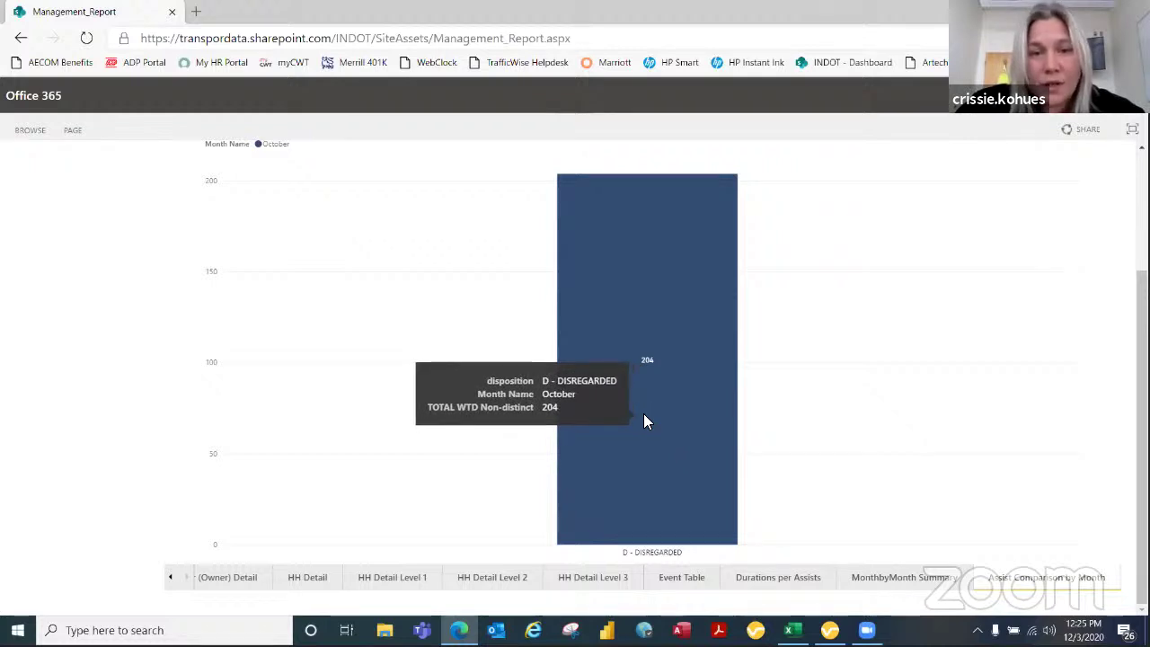
Step: Filter Level 3 C.A.R. to EC - Escort Completed, FD - Fuel Diesel and FG - Fuel Gas
scroll(643, 418, "up", 1)
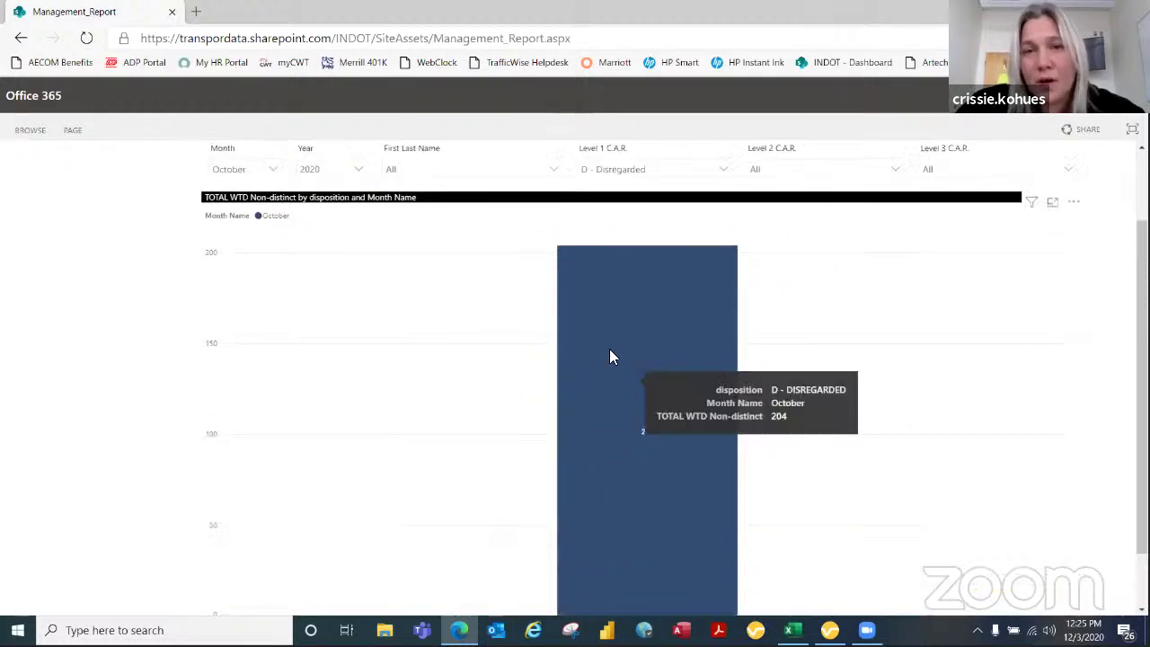
left_click(723, 170)
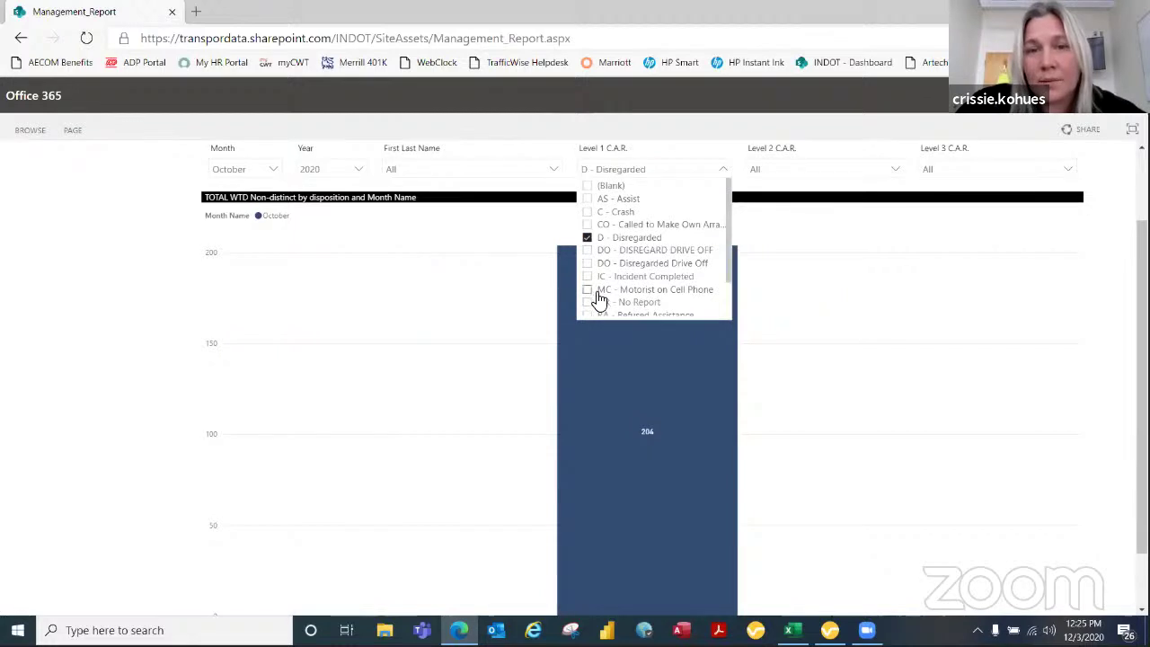
left_click(958, 171)
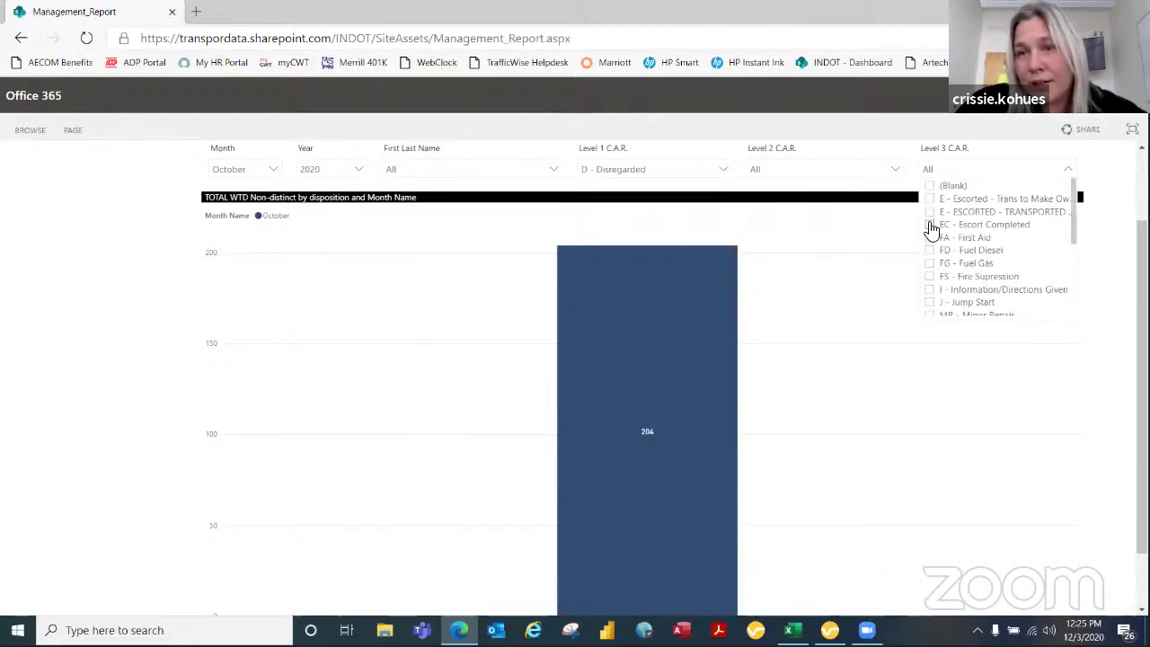
left_click(931, 225)
left_click(931, 251)
left_click(931, 264)
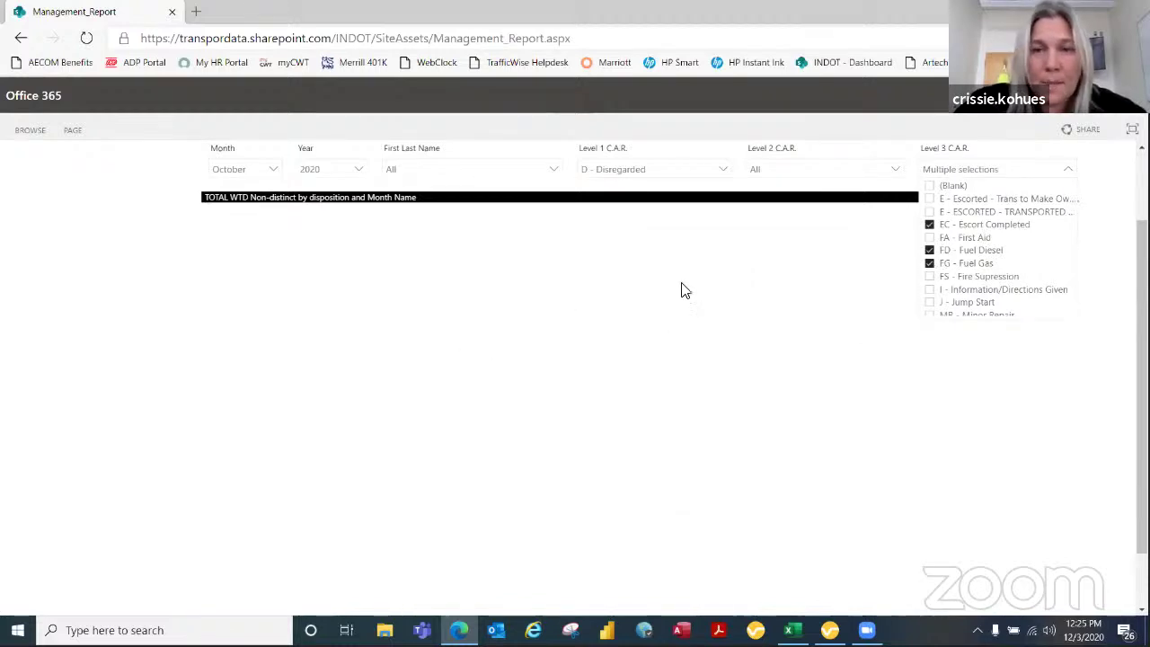
left_click(929, 174)
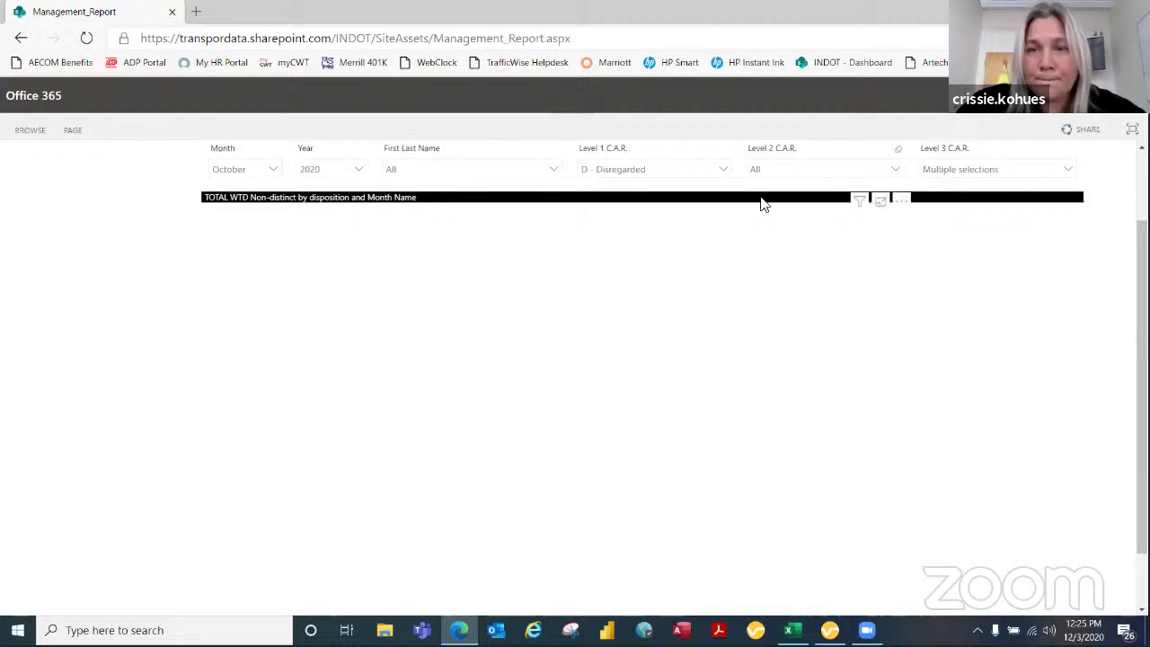
scroll(491, 383, "up", 2)
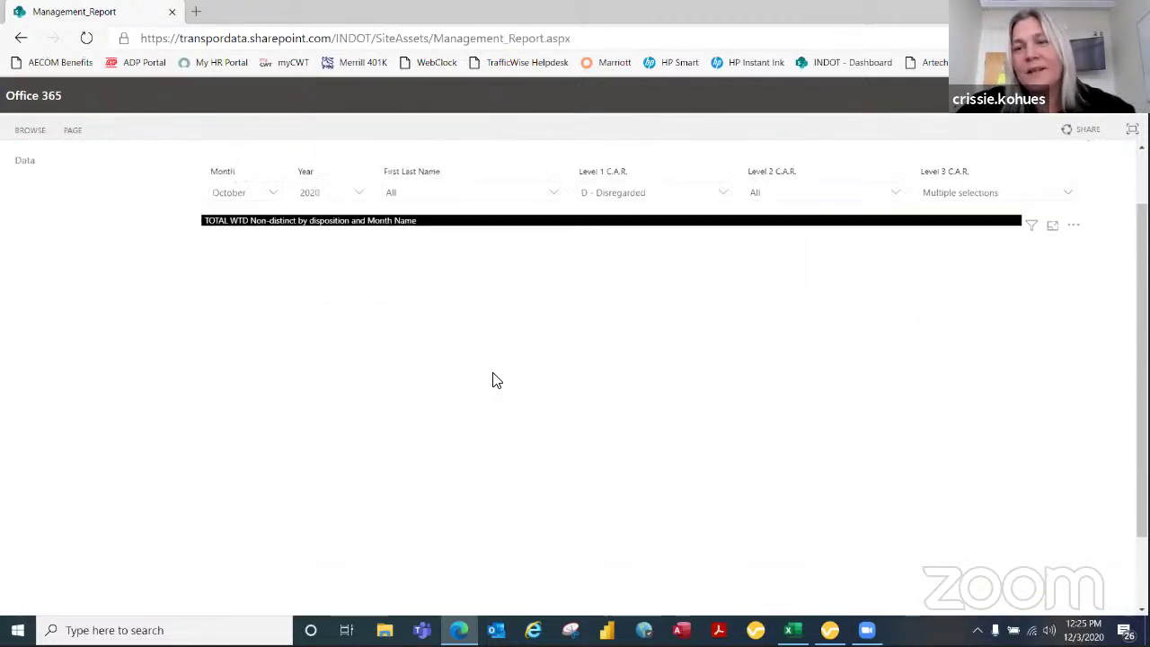
scroll(494, 384, "down", 2)
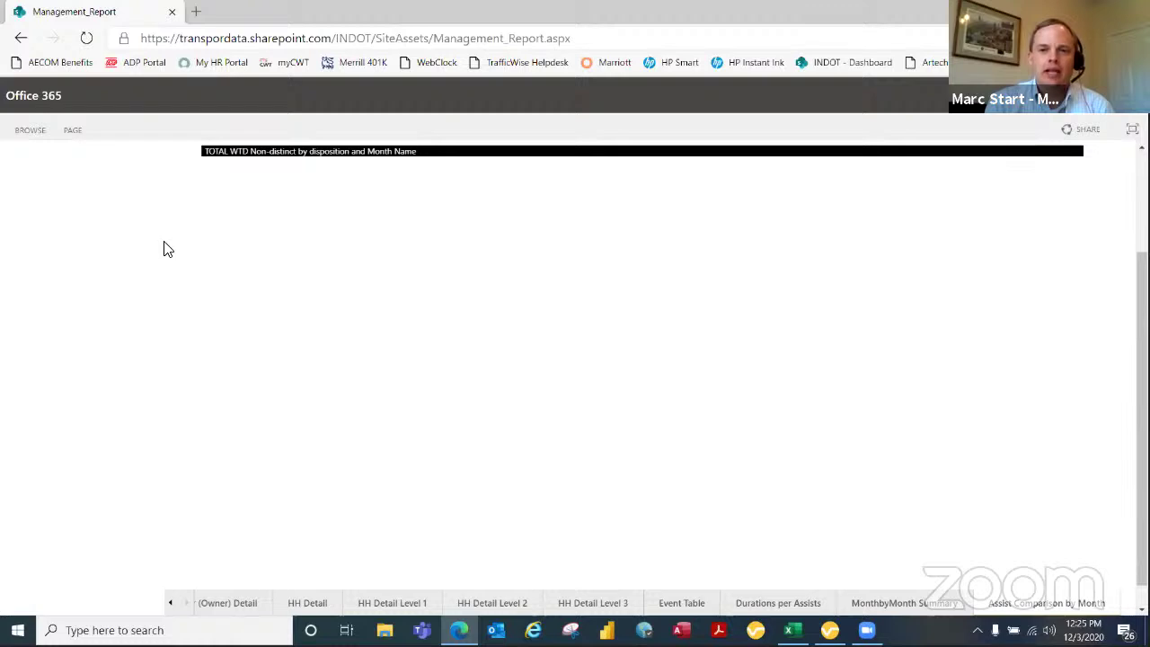
scroll(114, 424, "down", 1)
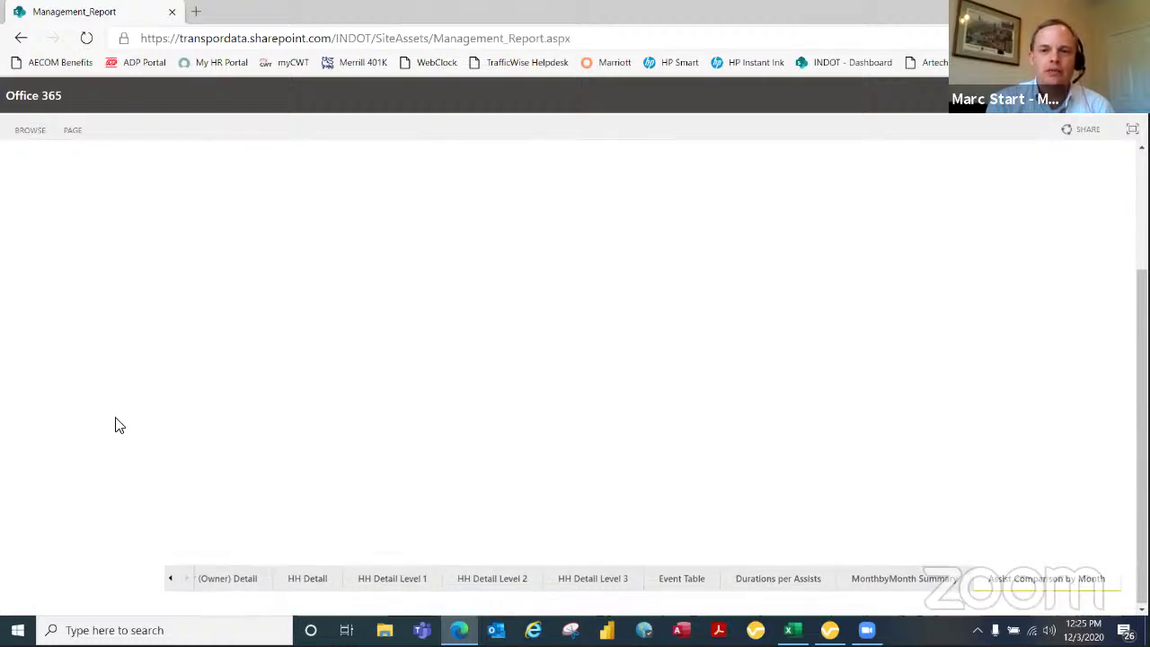
scroll(115, 425, "up", 2)
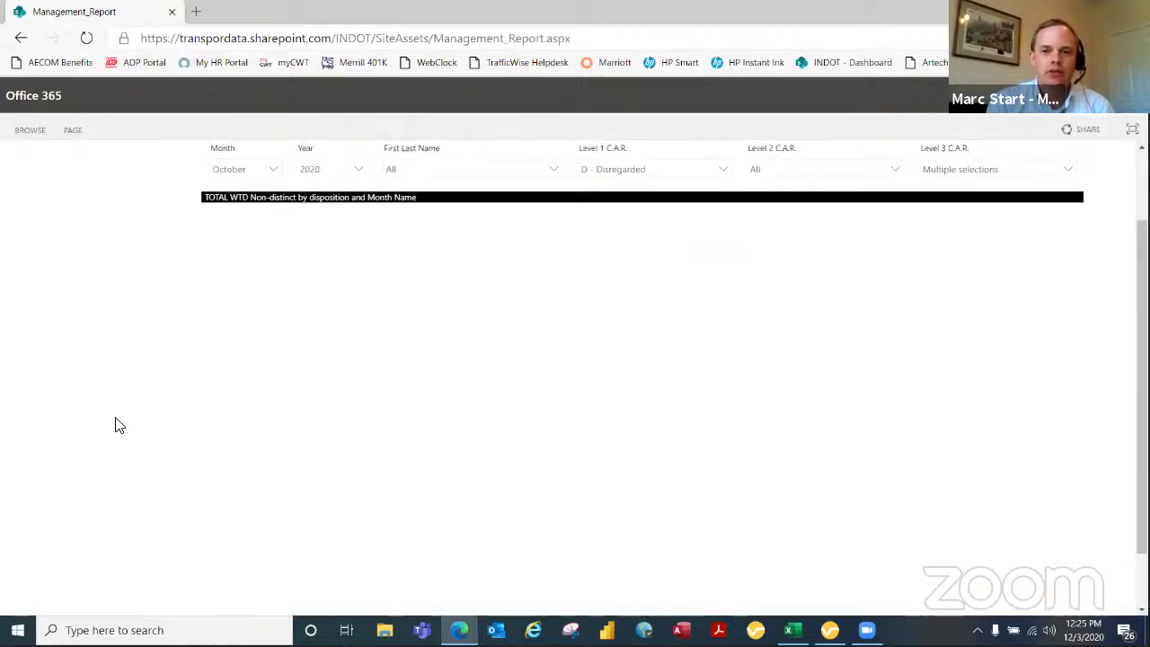
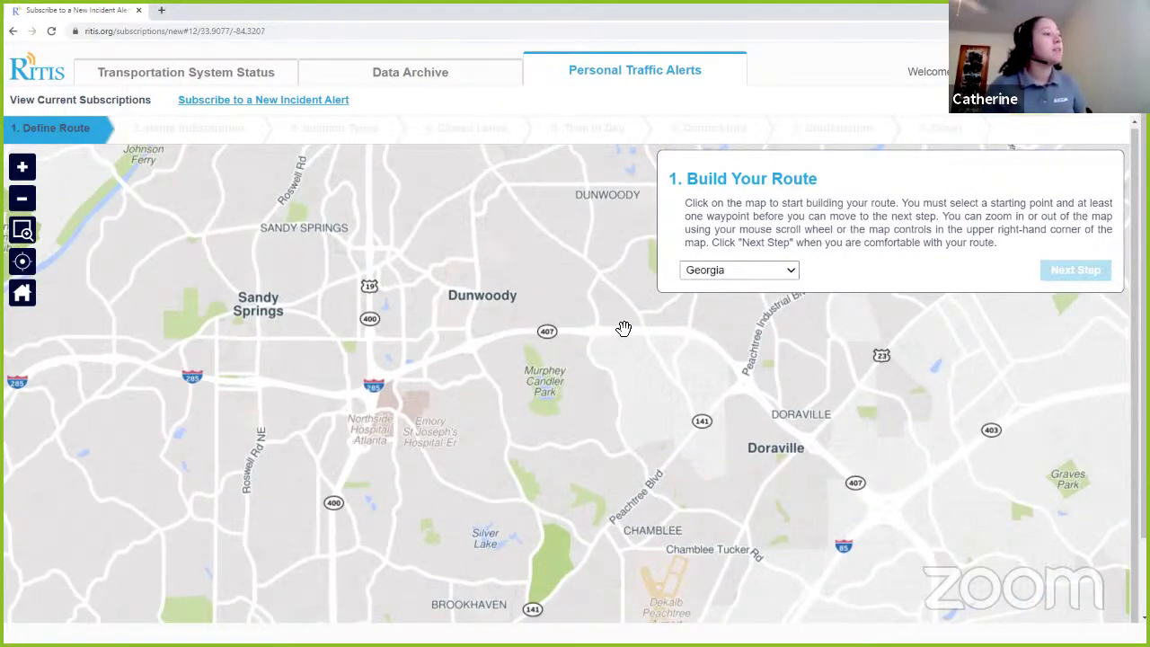
Step: Set the RITIS alert route's start point on I-285 beside Cotillion Dr, between Chamblee Dunwoody Rd and N Shallowford Rd
scroll(609, 338, "up", 3)
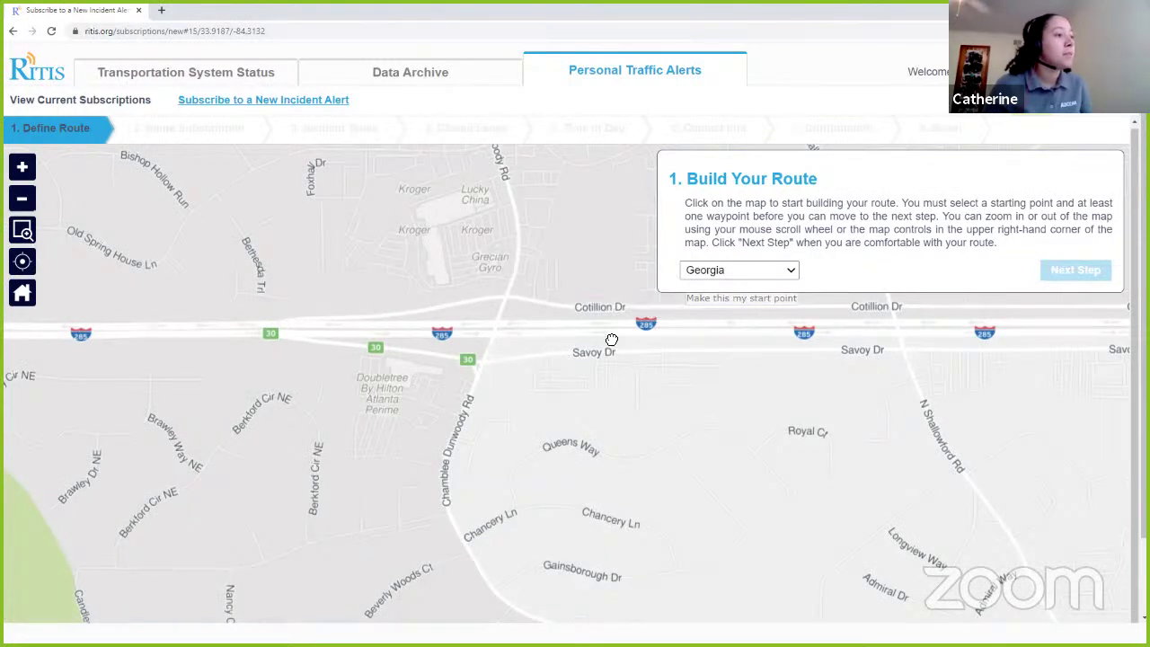
left_click_drag(611, 342, 577, 368)
left_click(724, 348)
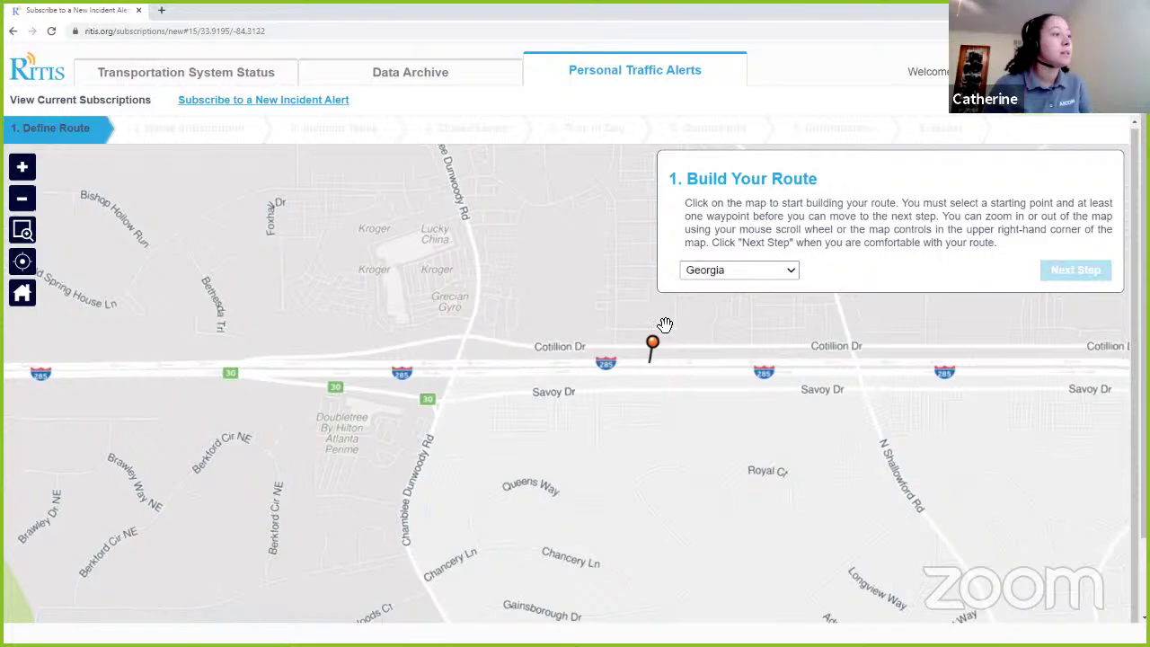
Step: Add a route waypoint on I-285 in Sandy Springs, between the Riverside Dr interchange and Mount Vernon Hwy
scroll(315, 342, "down", 2)
left_click_drag(170, 427, 568, 411)
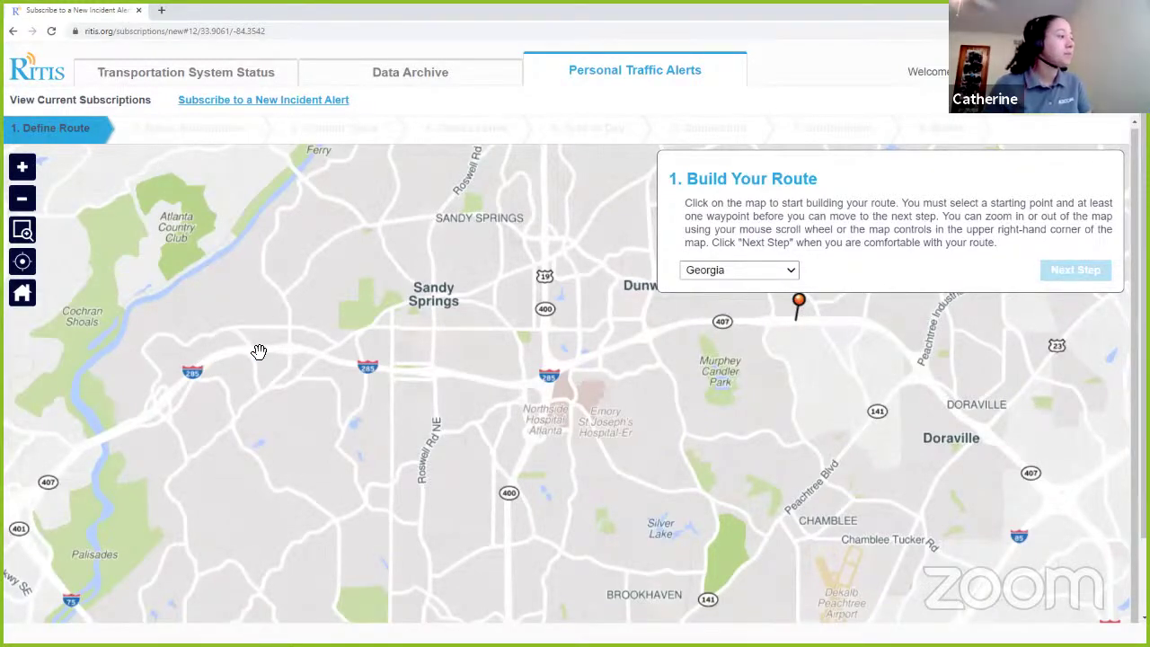
scroll(274, 350, "up", 2)
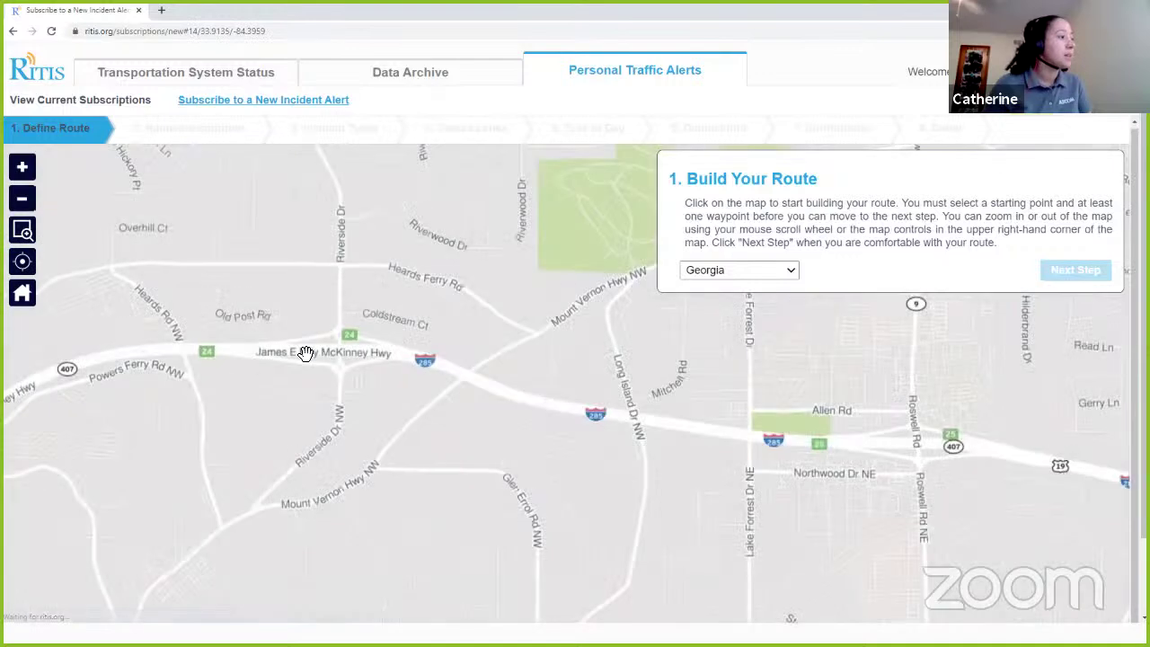
scroll(445, 364, "up", 1)
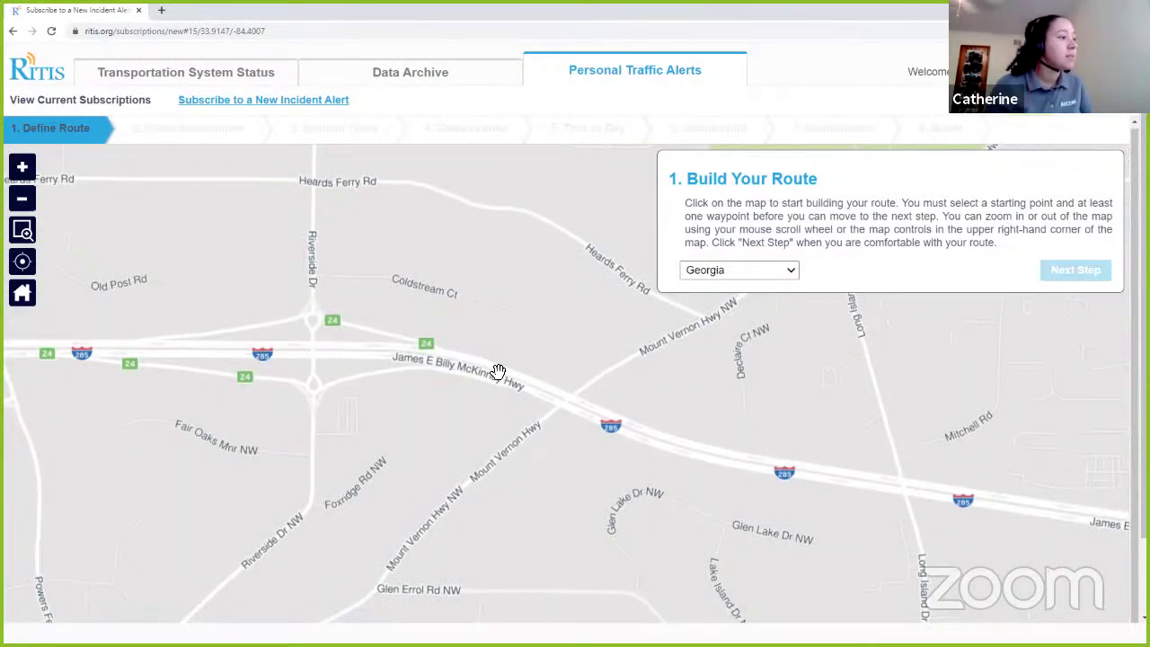
left_click(516, 339)
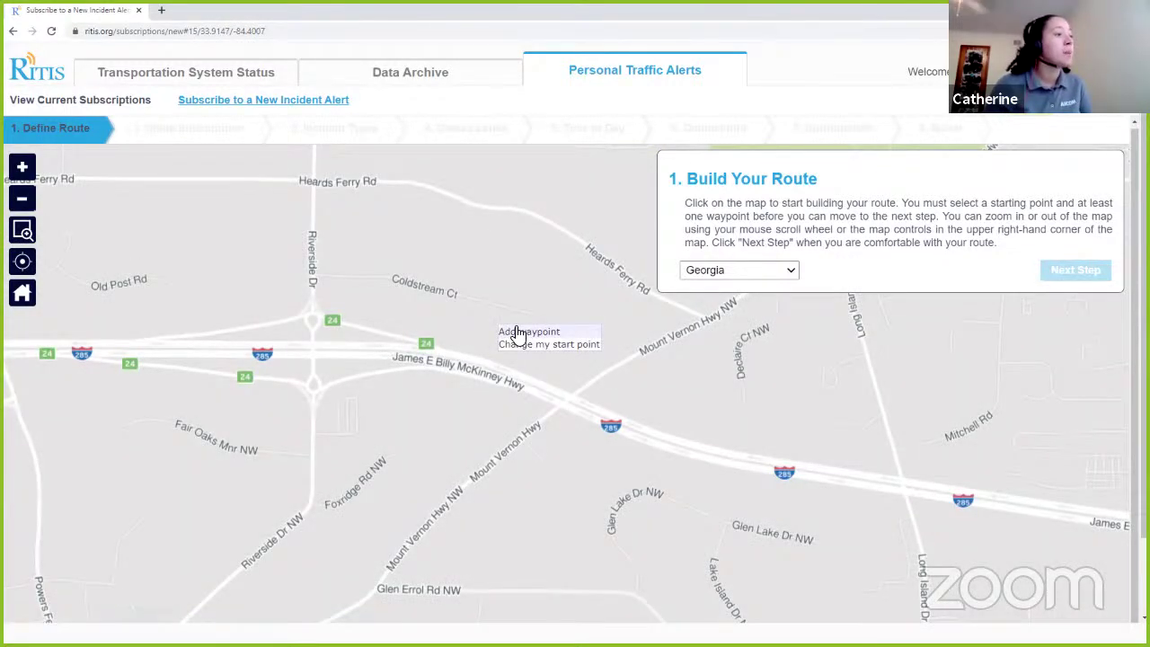
left_click(528, 332)
scroll(516, 336, "down", 5)
scroll(615, 377, "up", 1)
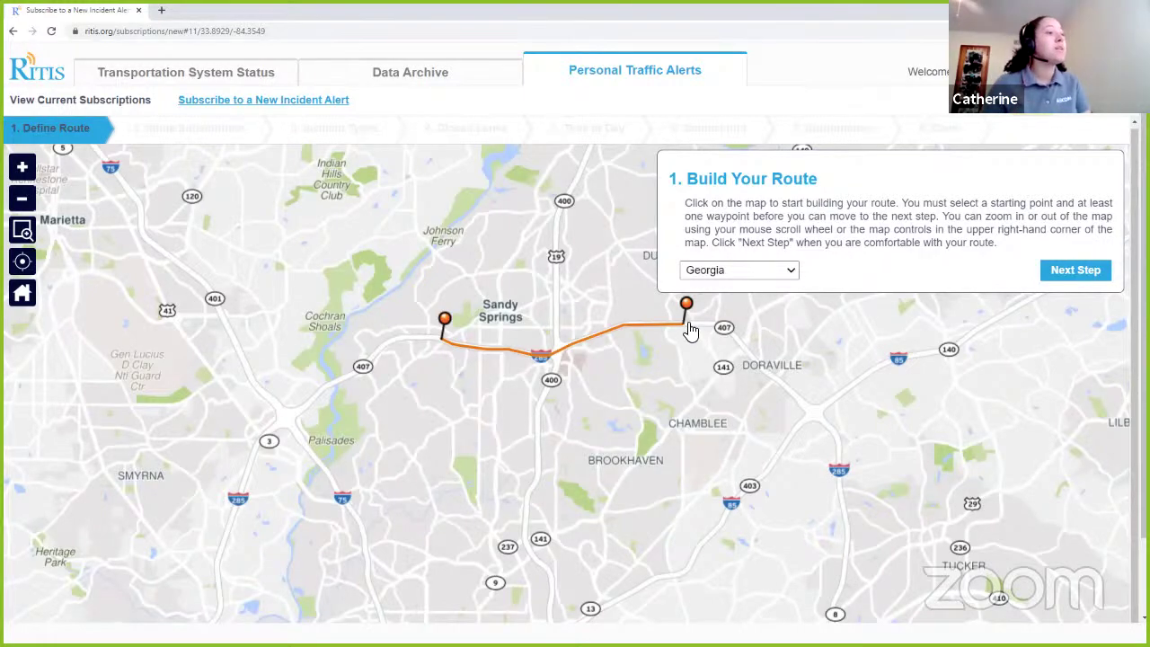
Step: Add a waypoint back at the route's starting pin on I-285 near Cotillion Dr, and accept the route
scroll(685, 334, "up", 3)
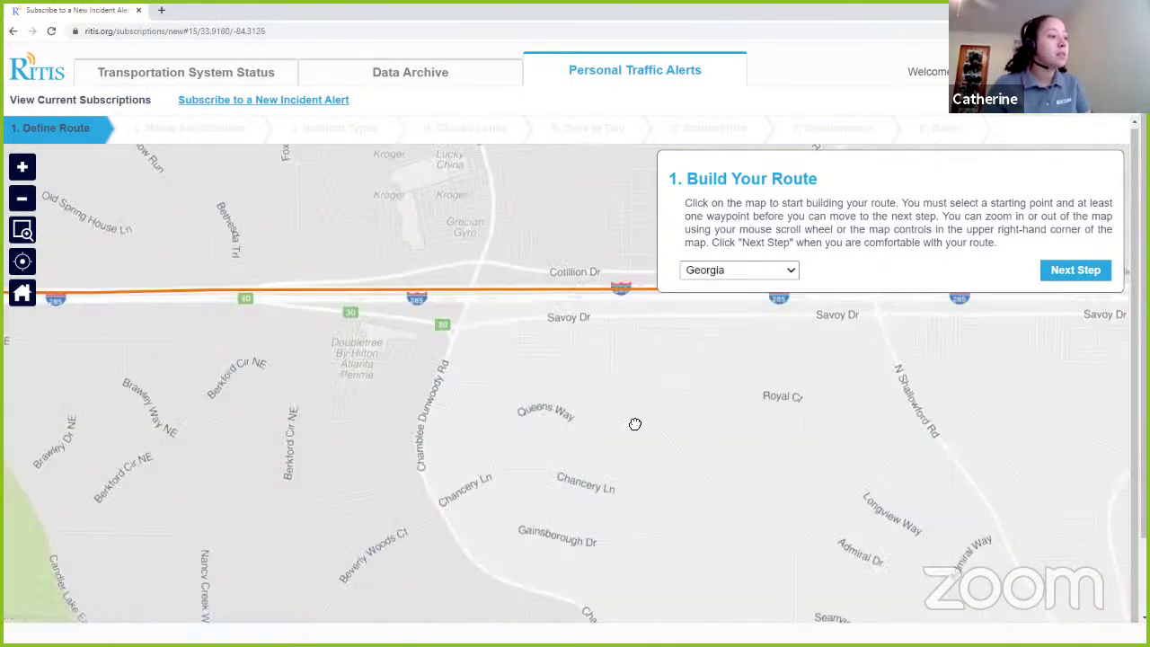
scroll(629, 422, "up", 1)
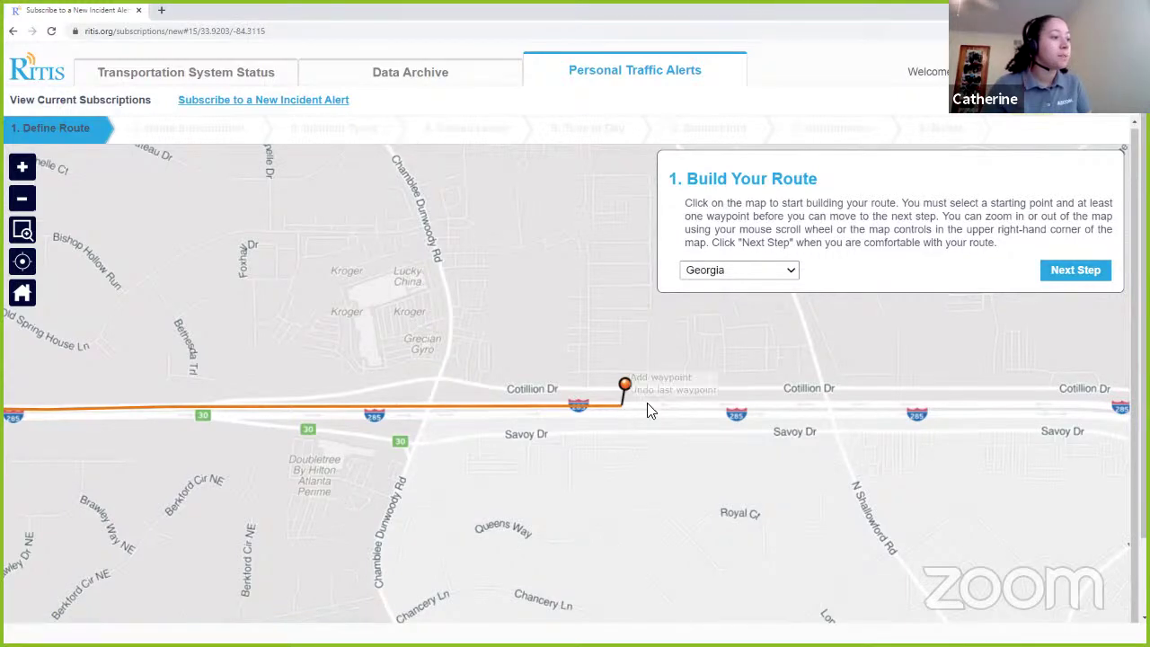
left_click(662, 379)
scroll(542, 436, "down", 1)
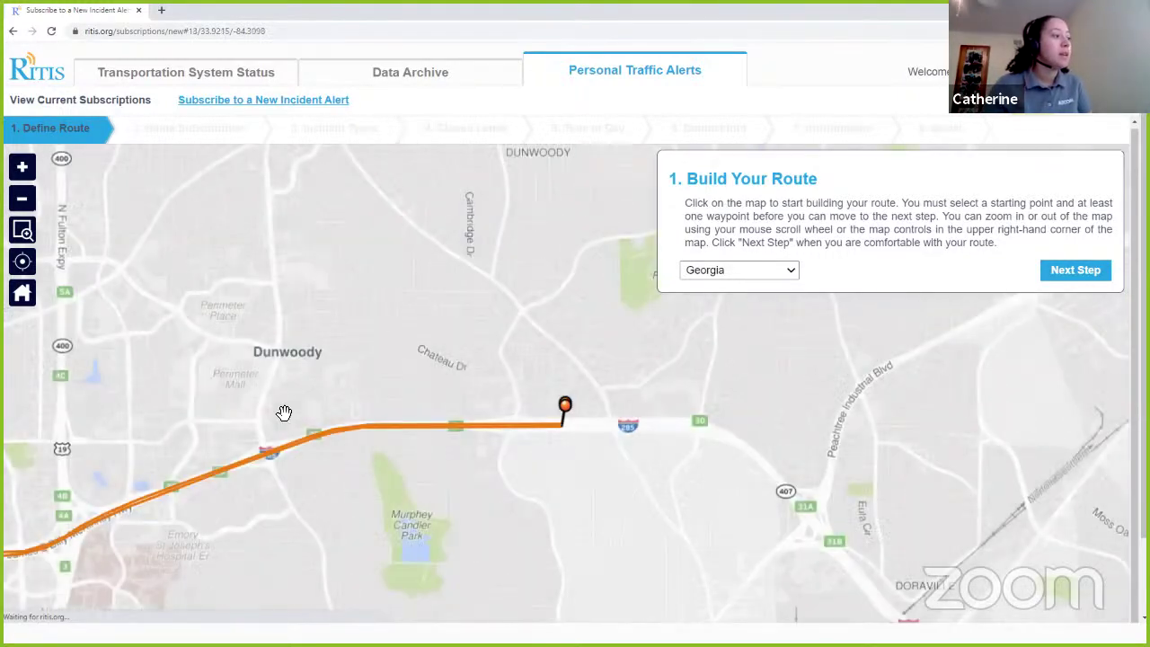
scroll(909, 288, "down", 1)
scroll(220, 363, "up", 1)
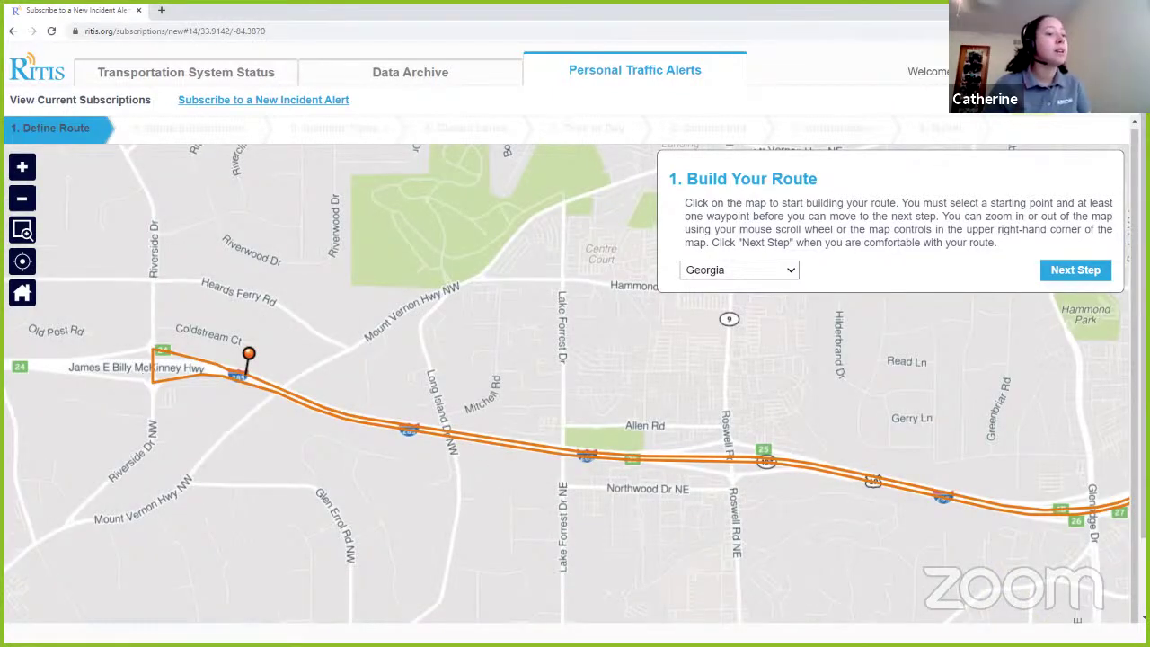
left_click_drag(907, 414, 514, 420)
scroll(515, 418, "down", 2)
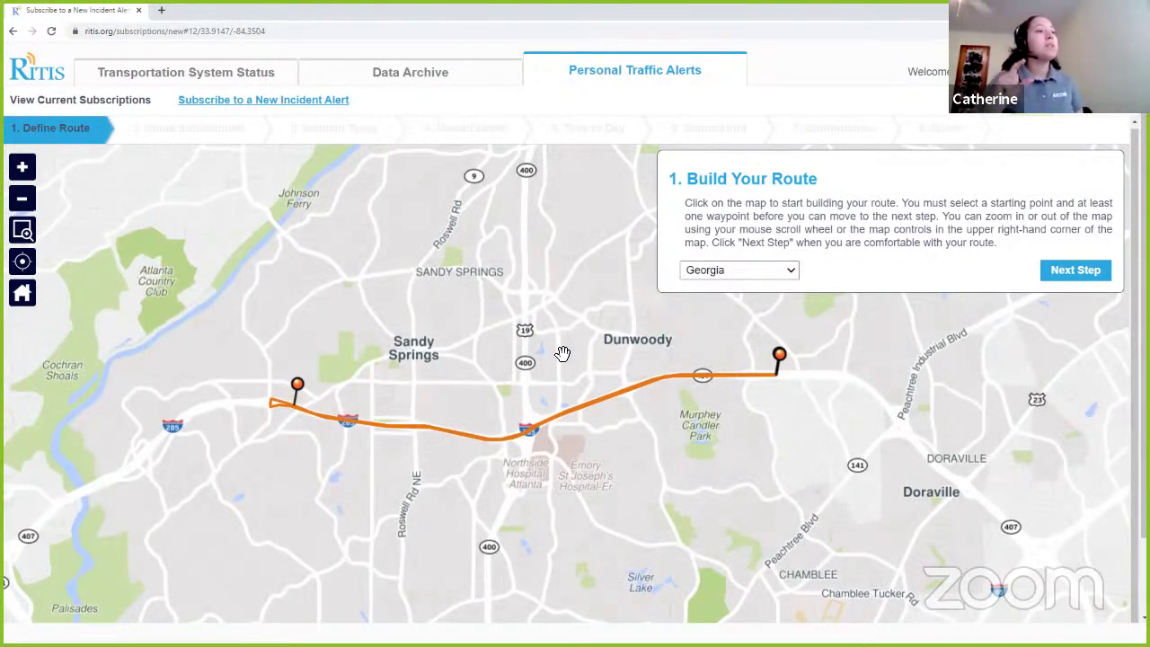
left_click(1062, 271)
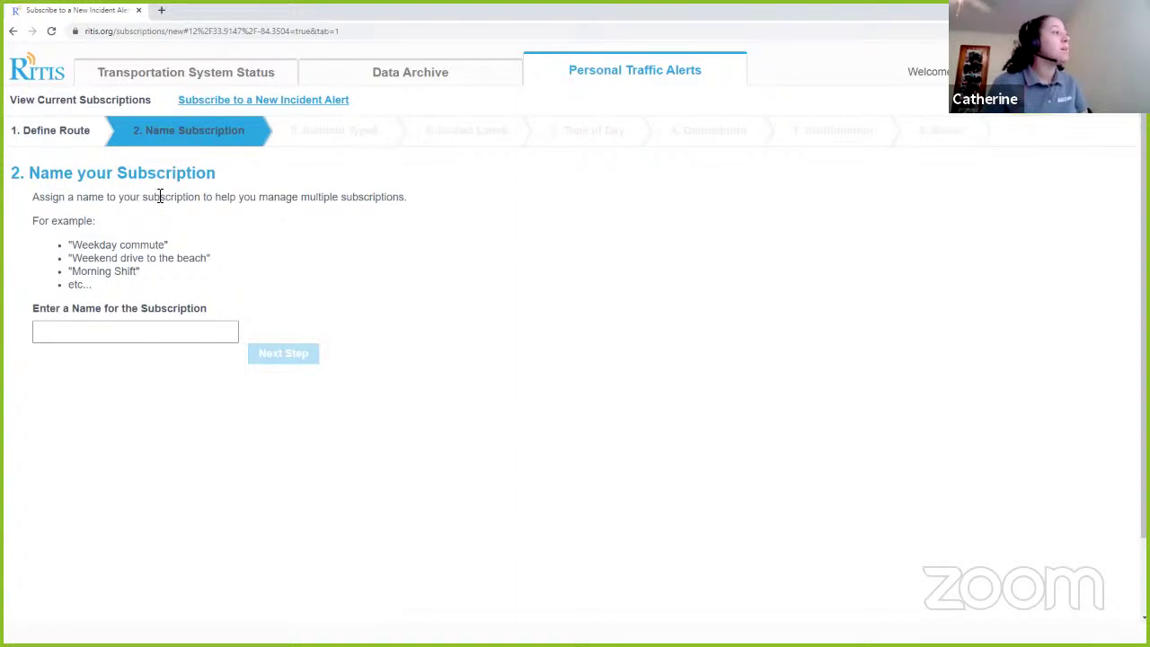
Step: Name the alert subscription "I-285 Routes" and continue to the incident types
left_click(133, 333)
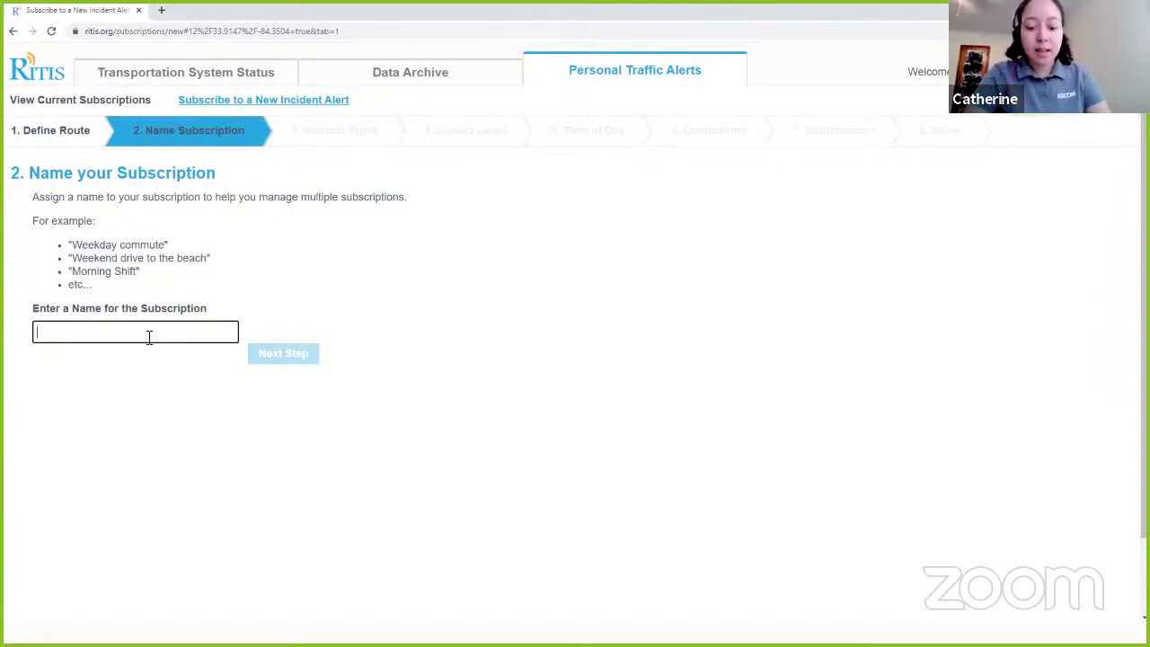
type("I-285 ")
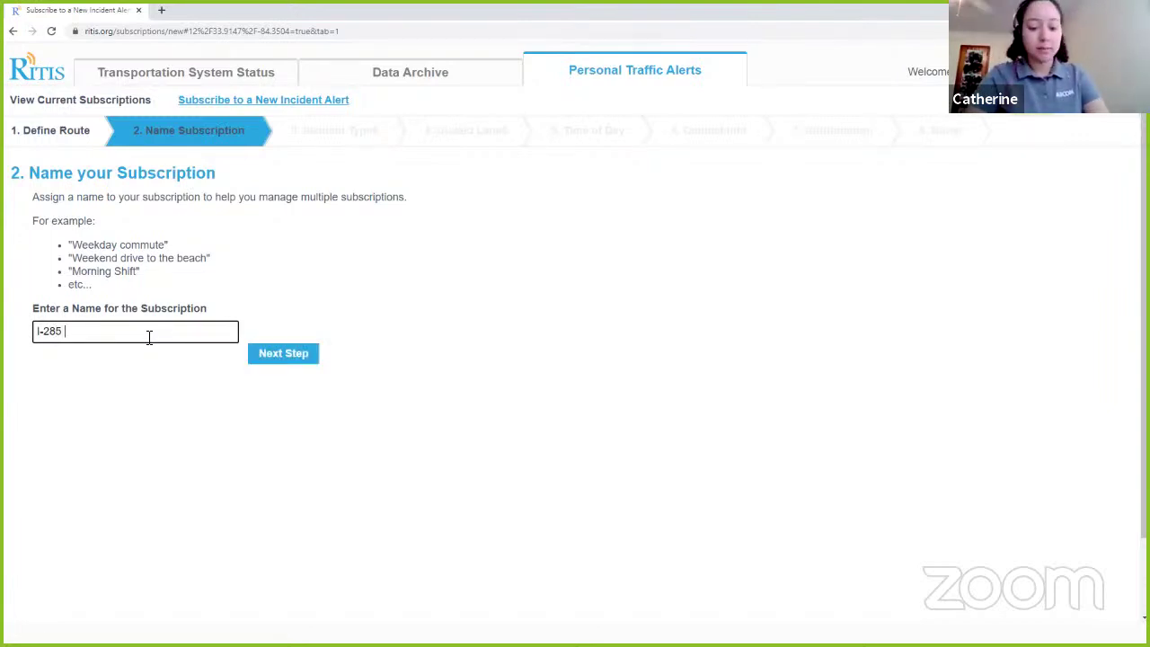
type("Routes")
left_click(272, 364)
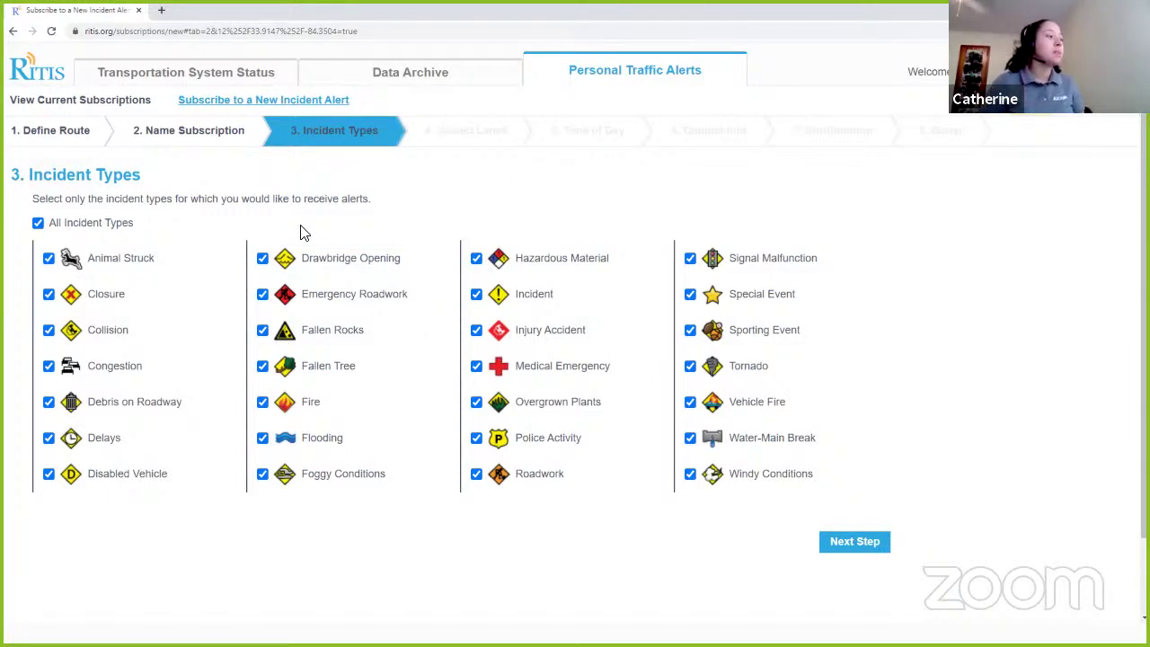
Step: Limit the alert's incident types to Collision, Incident, Roadwork and Water-Main Break, and continue to the closed-lanes settings
left_click(38, 223)
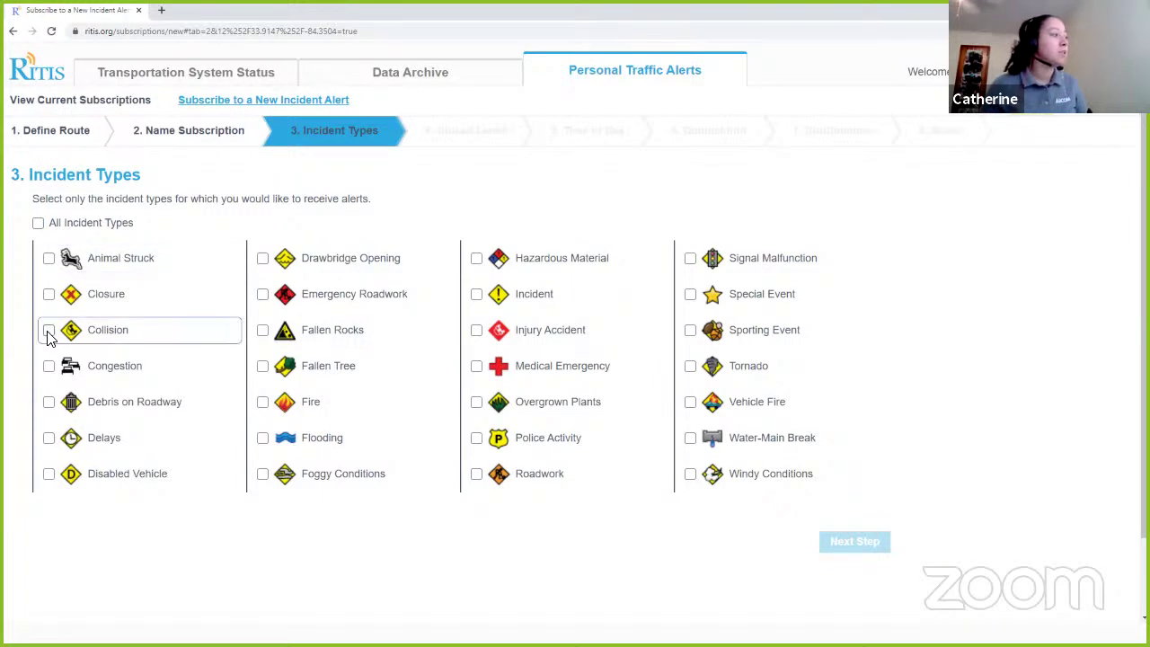
left_click(48, 331)
left_click(476, 294)
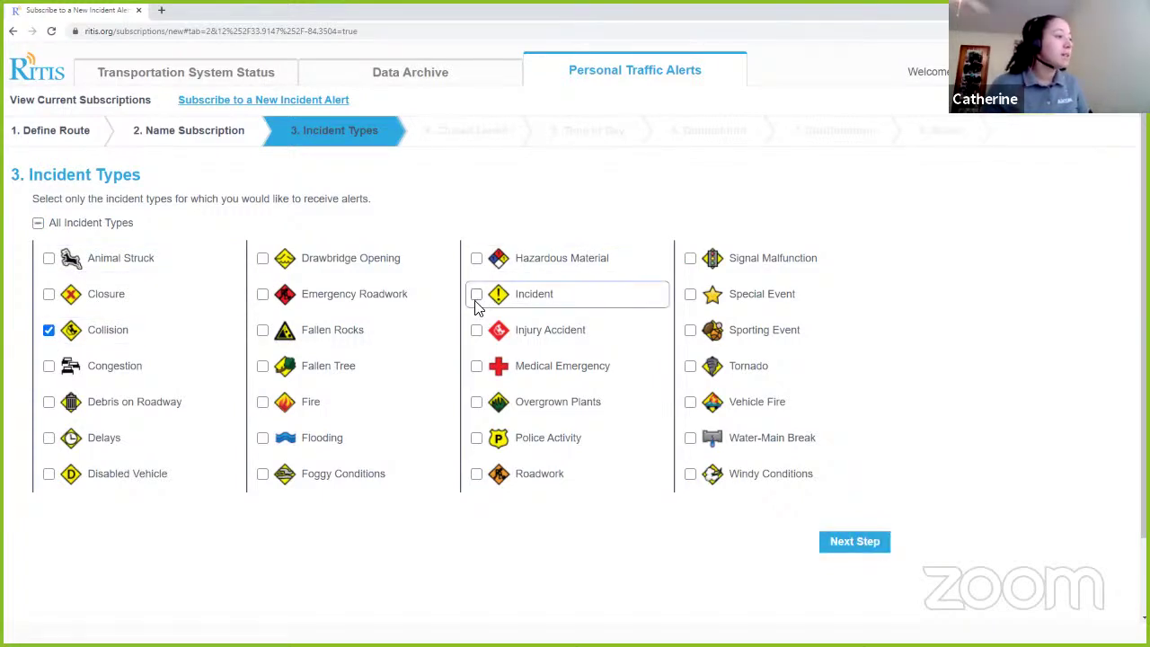
left_click(476, 473)
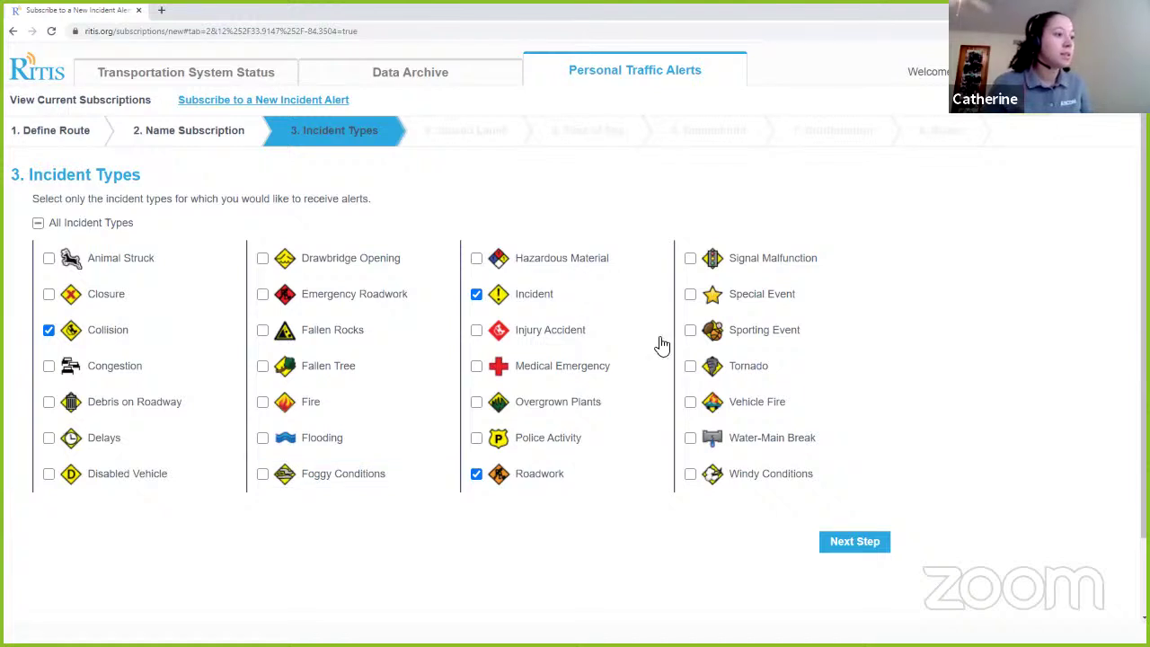
left_click(690, 437)
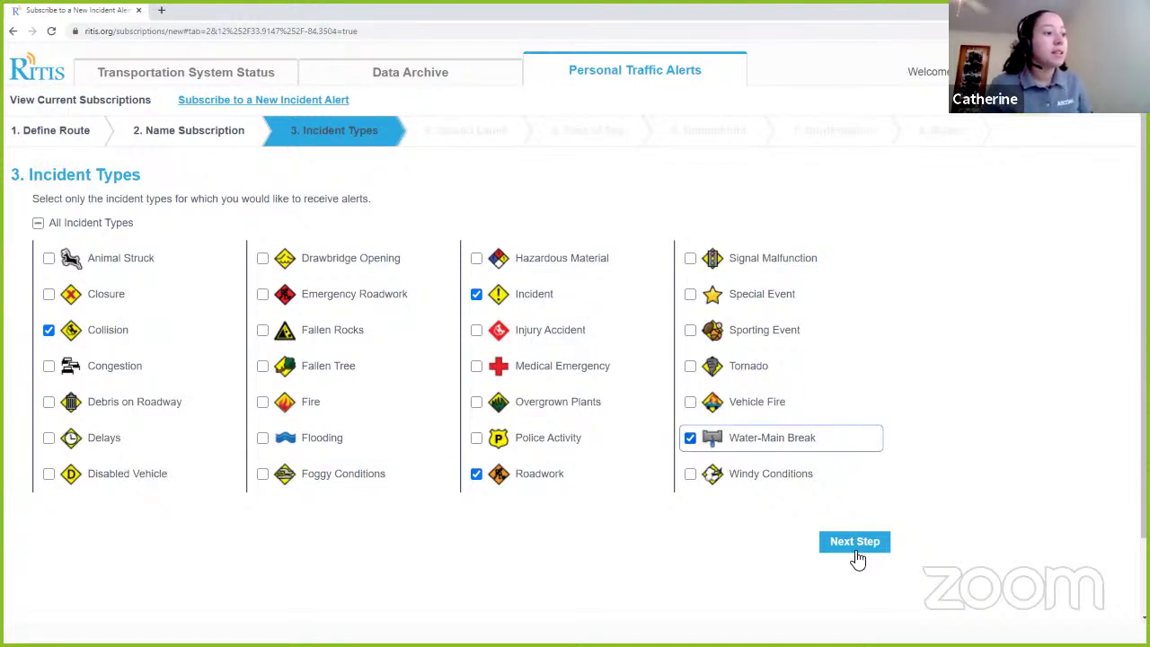
left_click(872, 542)
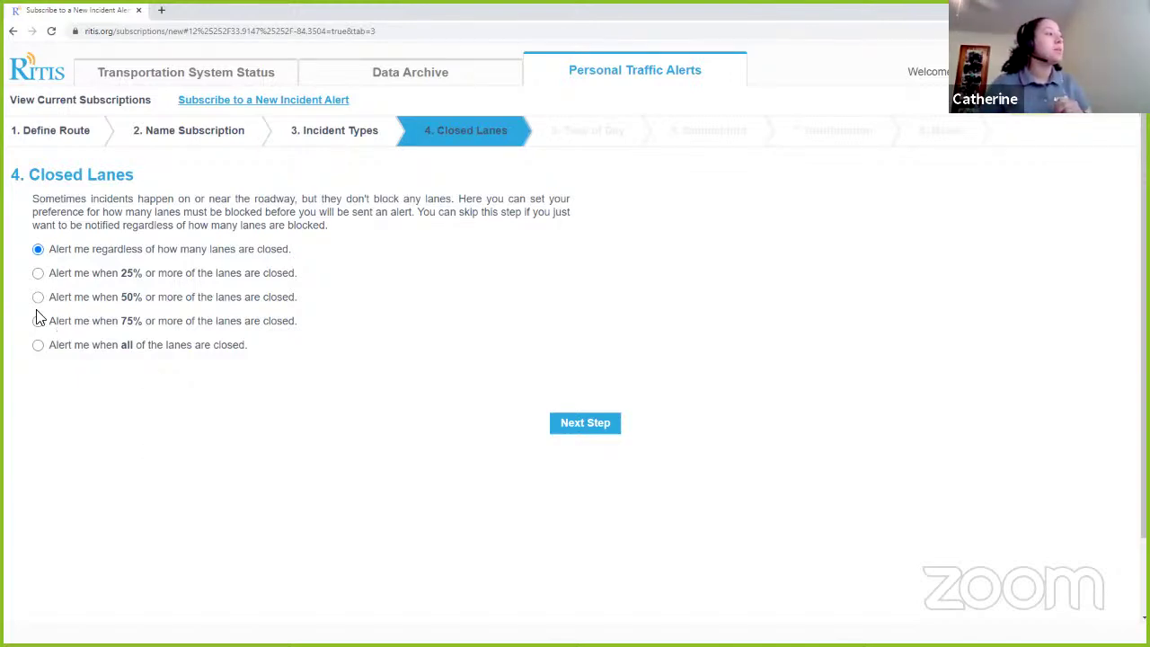
key("Down")
key("Down")
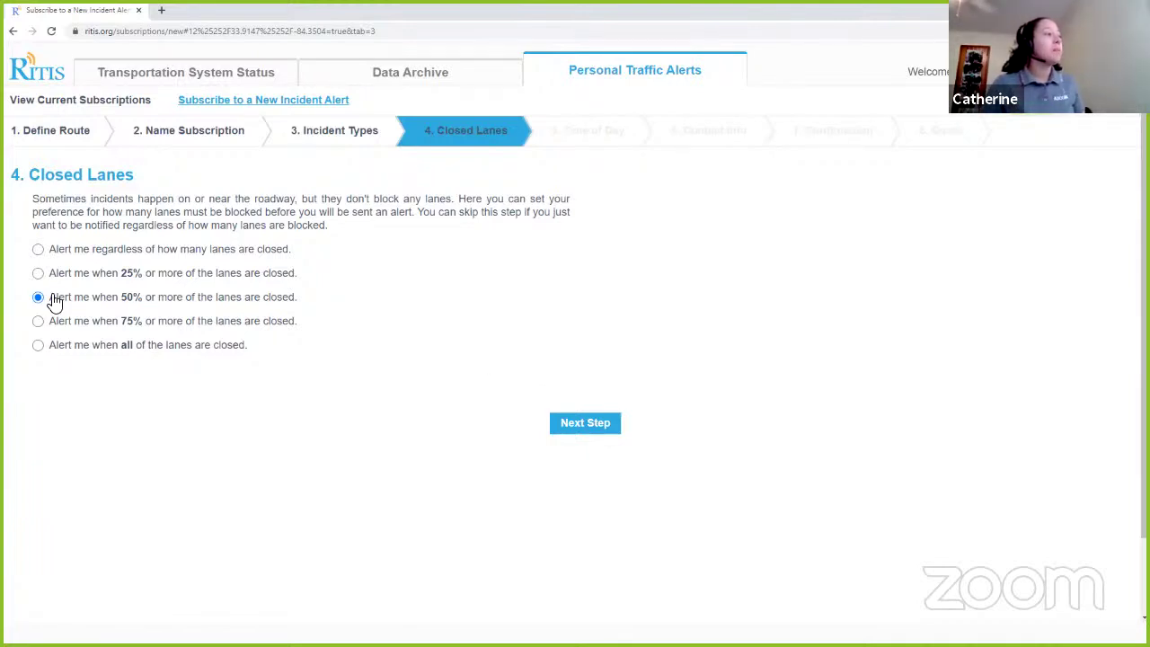
key("Up")
key("Up")
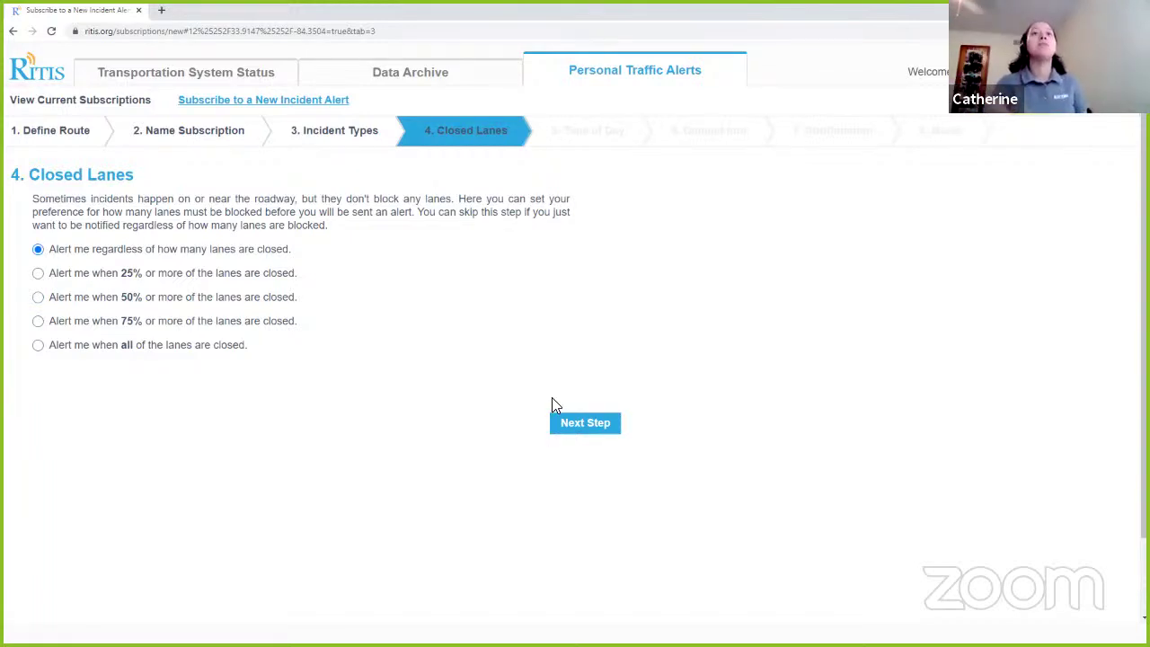
Step: Accept alerts regardless of closed lanes and set the alert time range to 8:00 AM through 11:45 AM
left_click(609, 424)
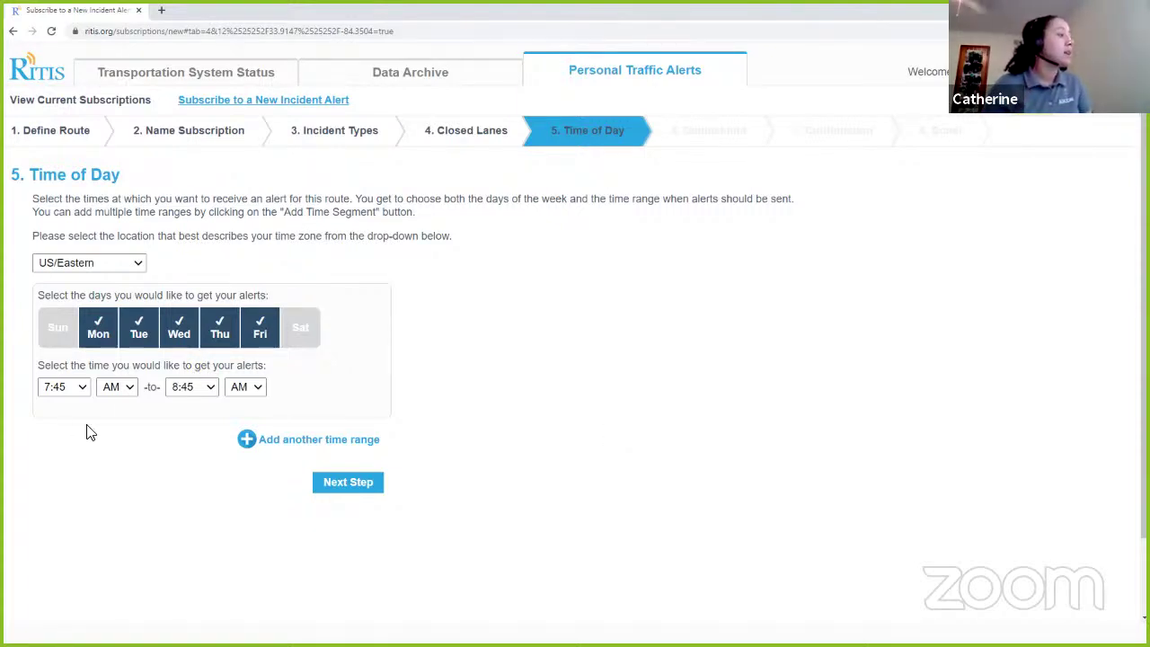
left_click(63, 386)
scroll(54, 269, "down", 3)
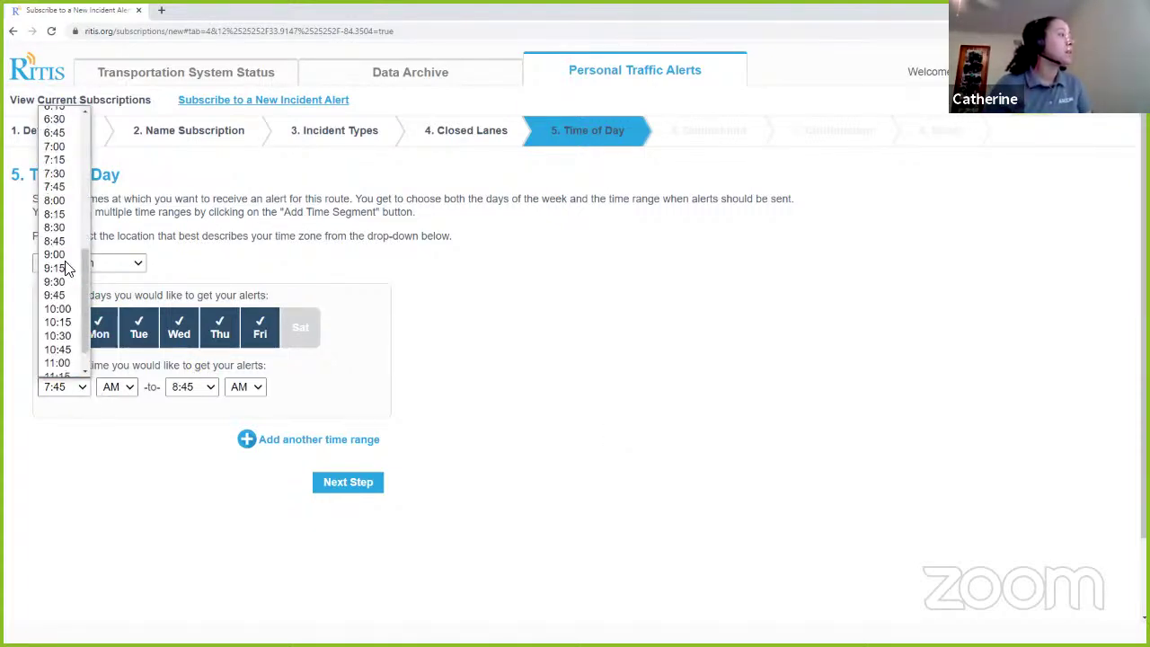
left_click(54, 165)
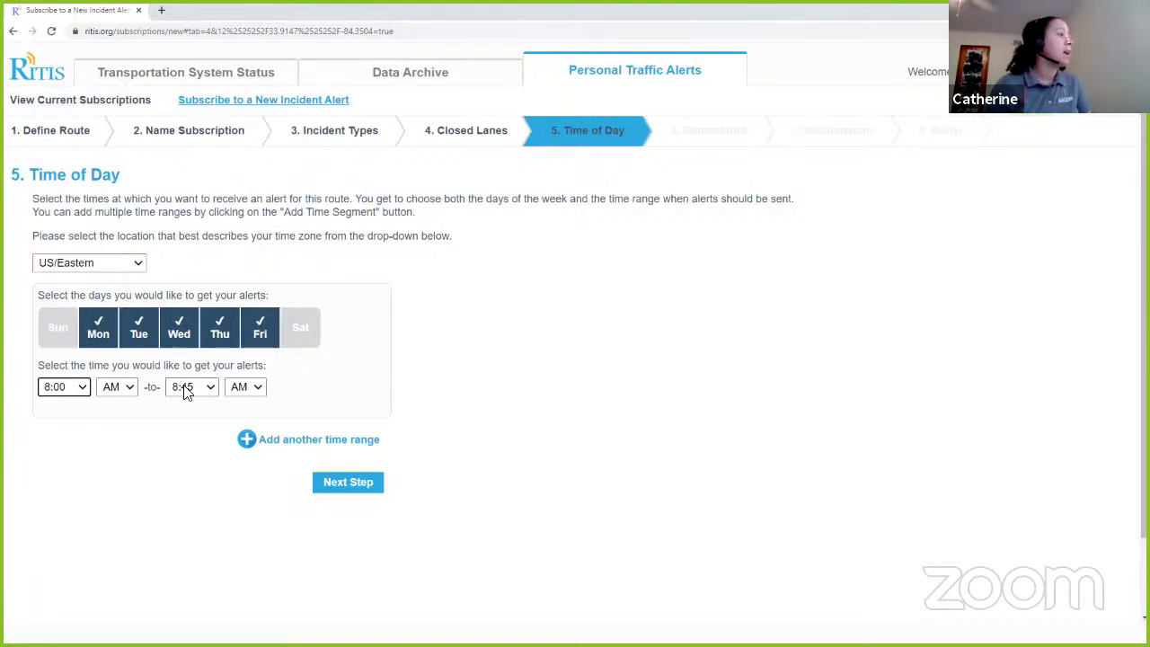
left_click(184, 391)
scroll(200, 298, "down", 4)
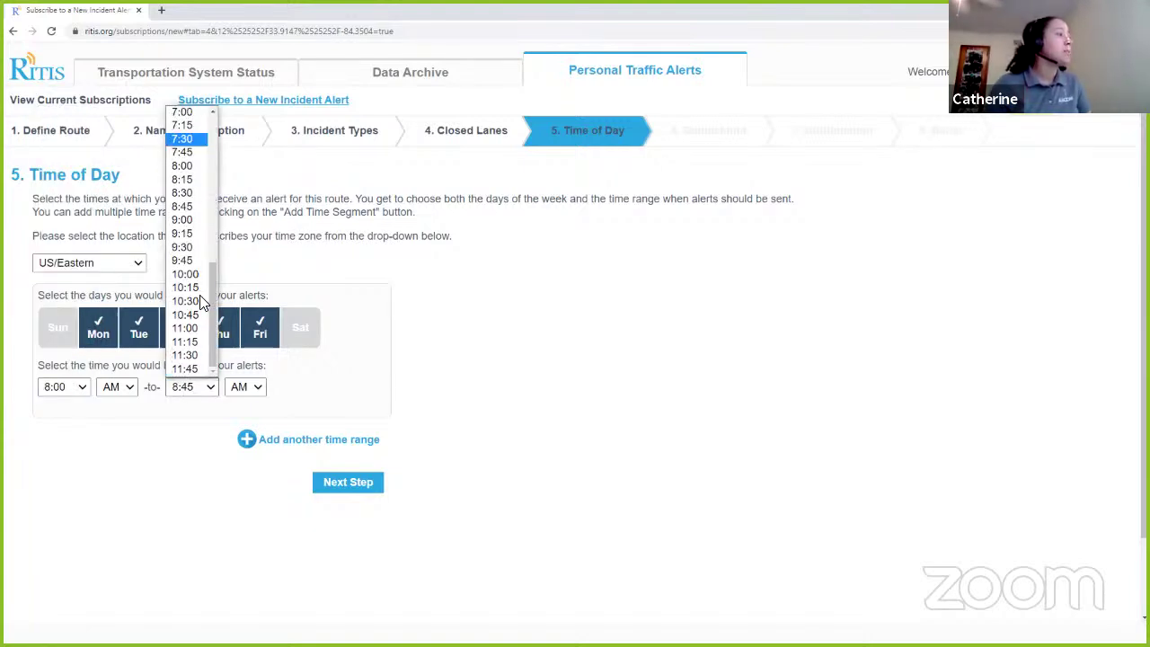
left_click(189, 368)
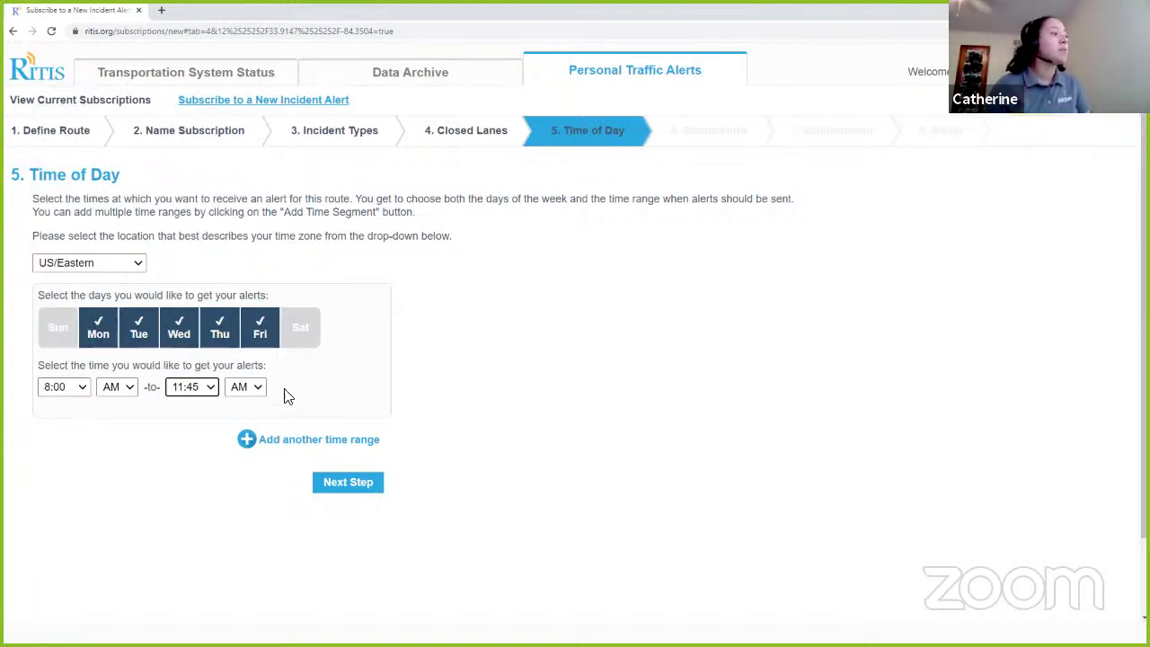
Step: Remove Wednesday, Thursday and Friday from the alert days of the 8:00 AM to 11:45 AM range
left_click(262, 327)
left_click(219, 329)
left_click(176, 334)
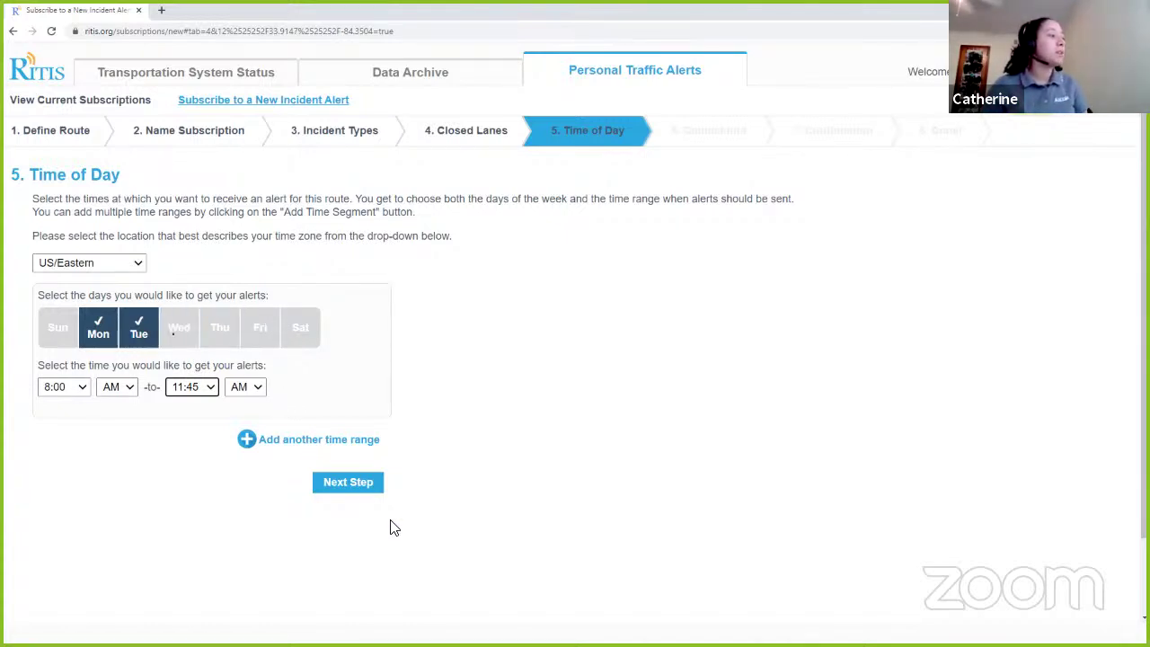
Step: Add a second alert time range for Thursday and Friday only, and continue to the contact information
left_click(254, 444)
scroll(46, 462, "down", 1)
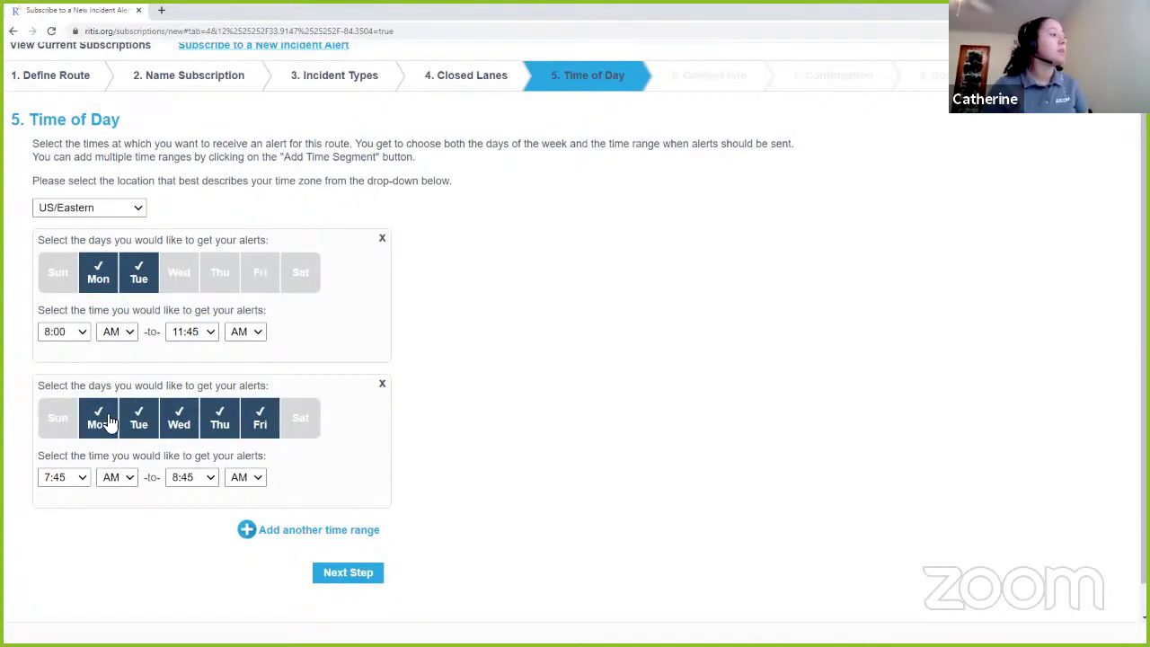
left_click(98, 413)
left_click(139, 413)
left_click(181, 415)
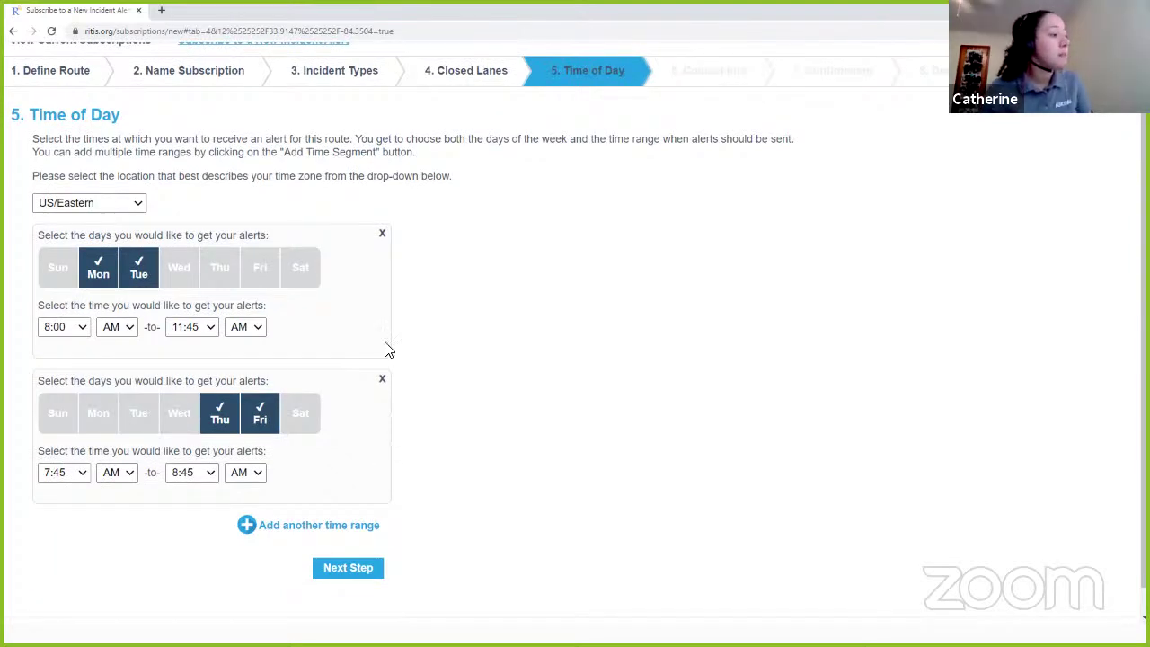
left_click(351, 568)
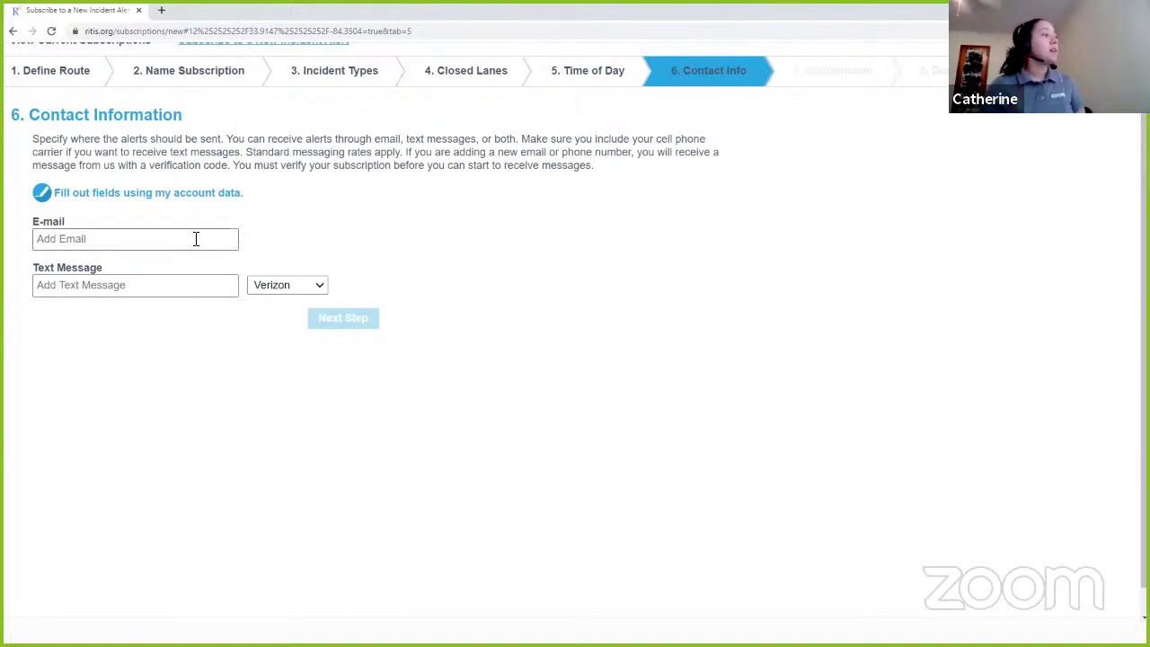
Step: Enter the contact's e-mail for the alerts, check the text-message carrier choices, and continue to the confirmation
left_click(190, 244)
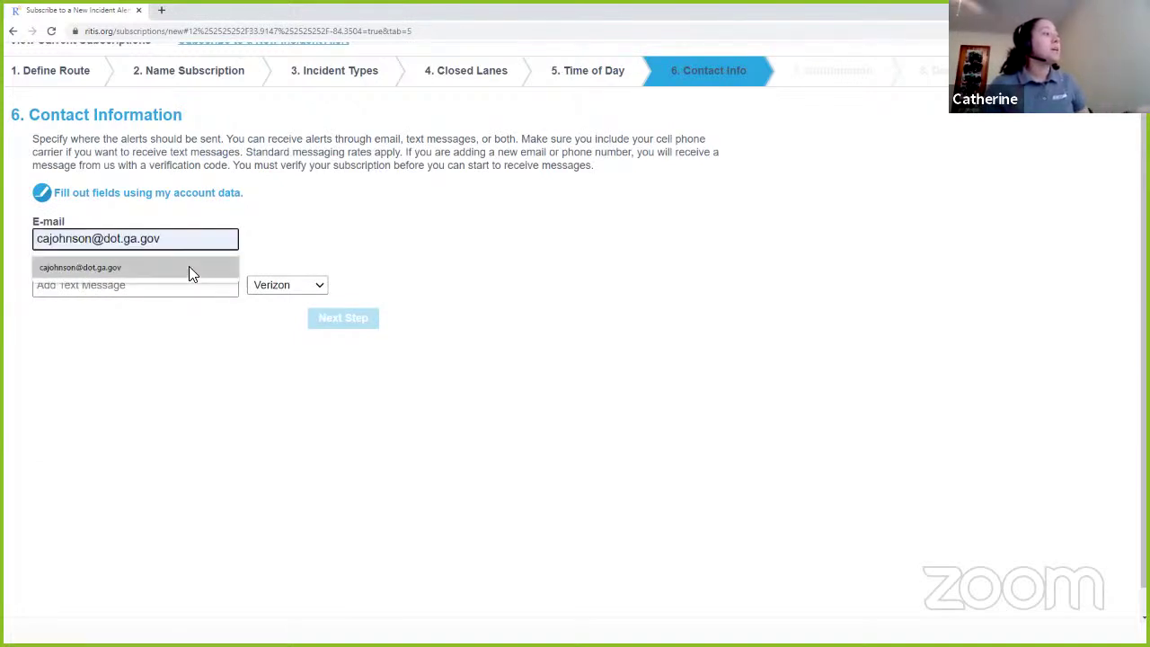
left_click(117, 266)
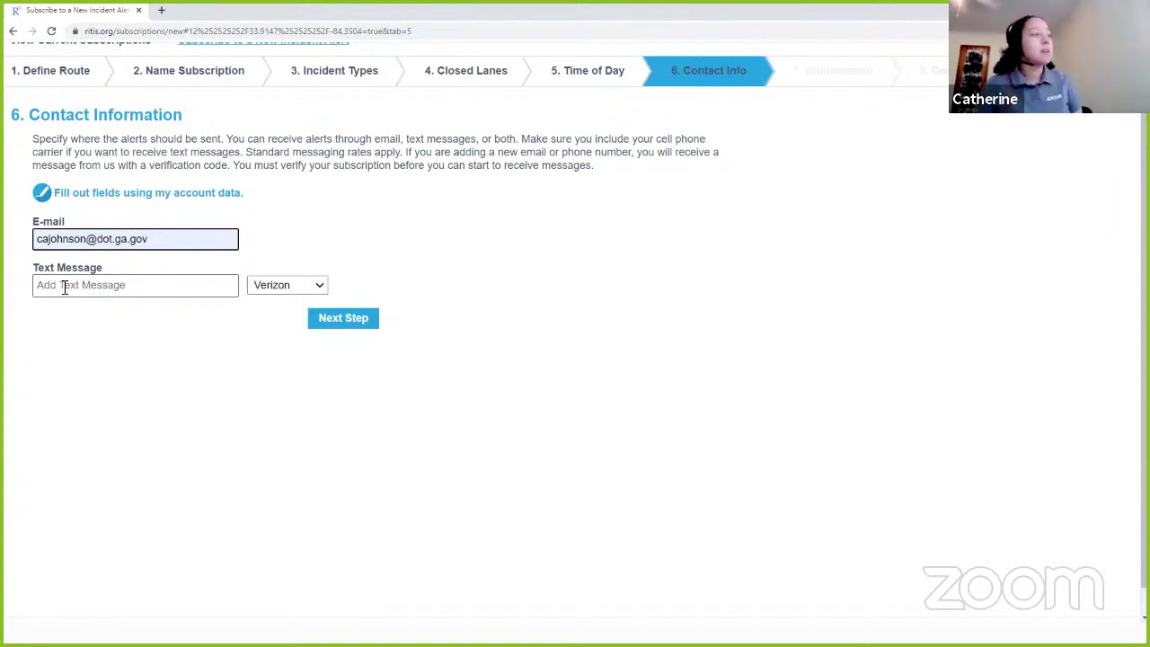
left_click(290, 286)
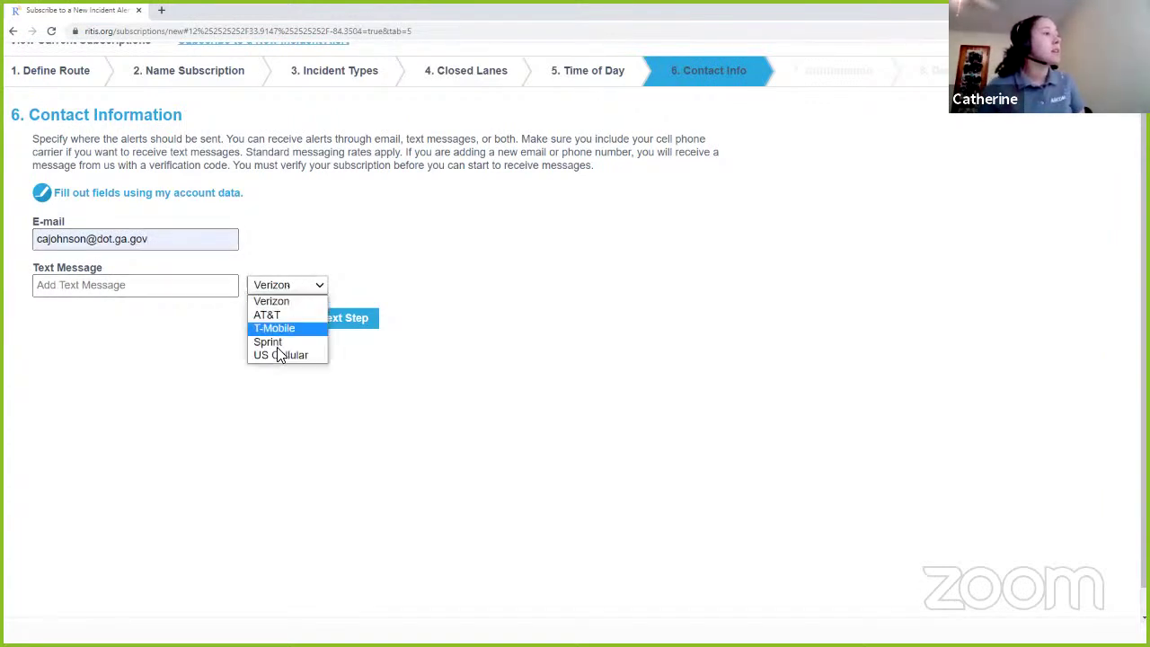
left_click(366, 232)
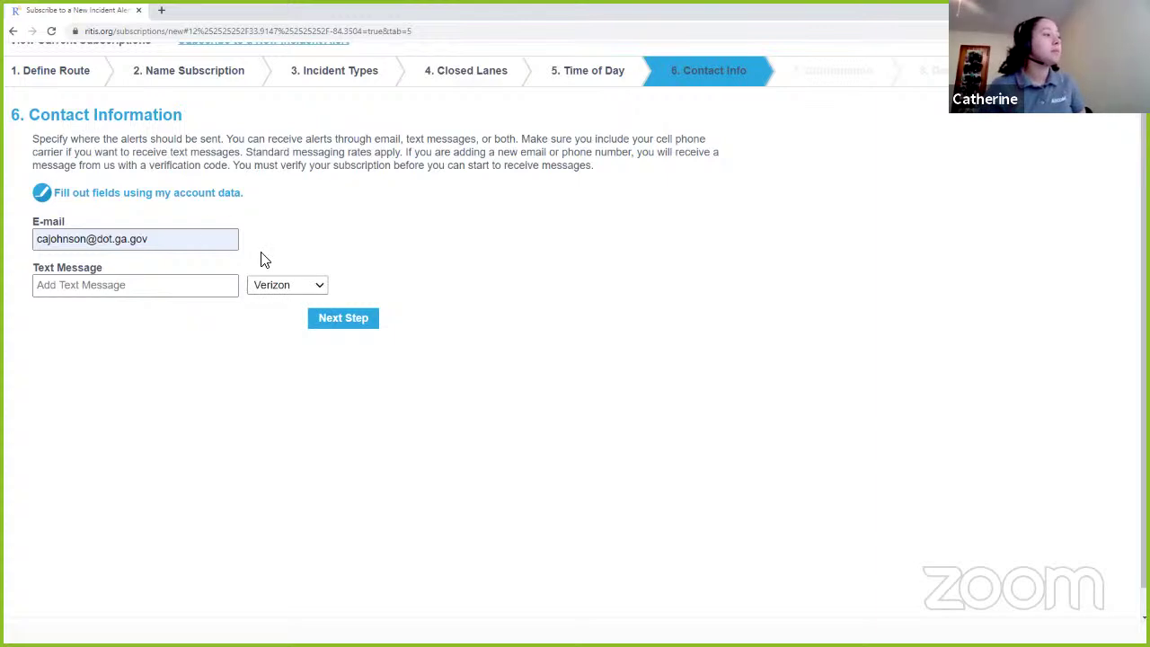
left_click(332, 319)
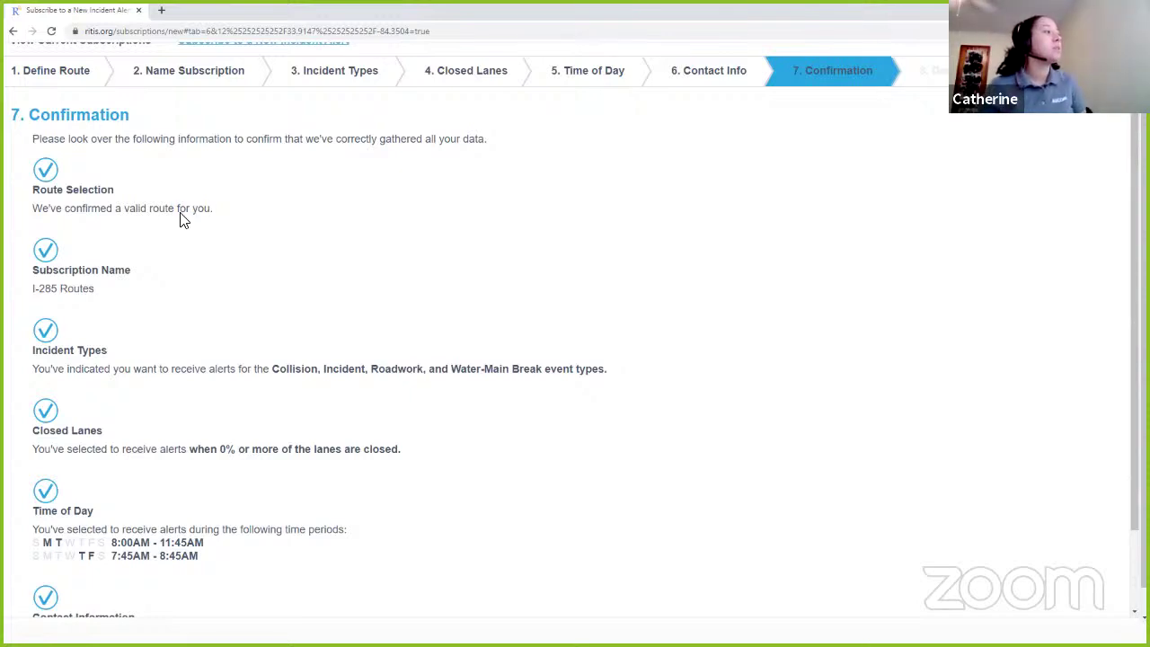
Step: Subscribe to the I-285 Routes alerts after checking the summary, and reopen that subscription for editing
scroll(169, 196, "down", 1)
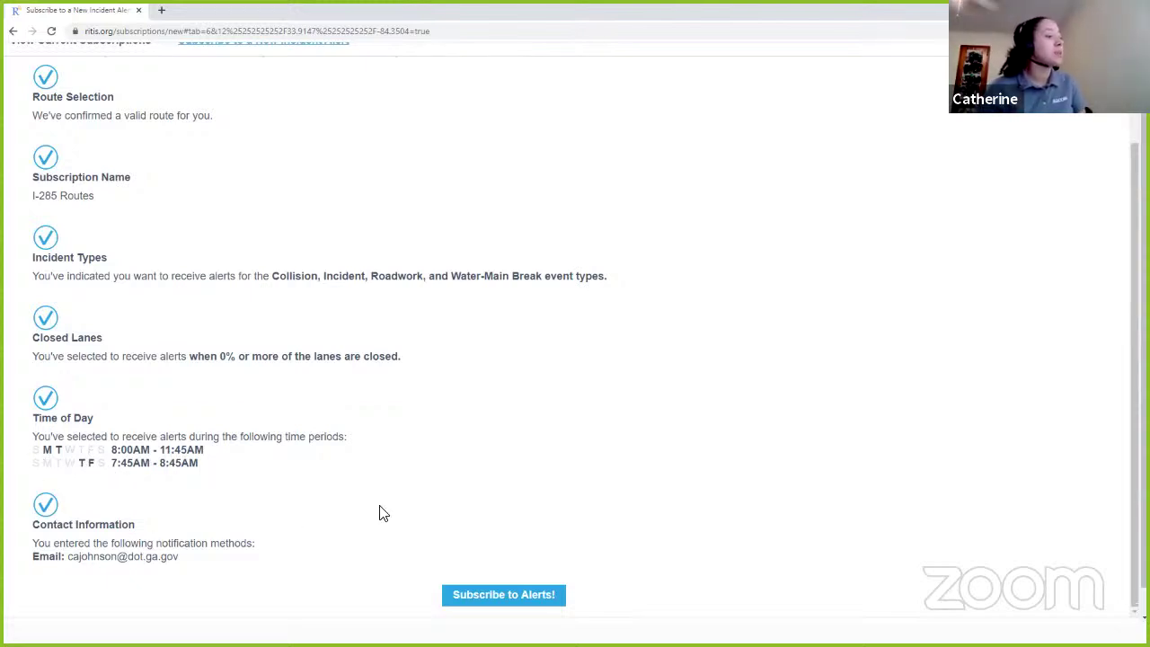
left_click(503, 595)
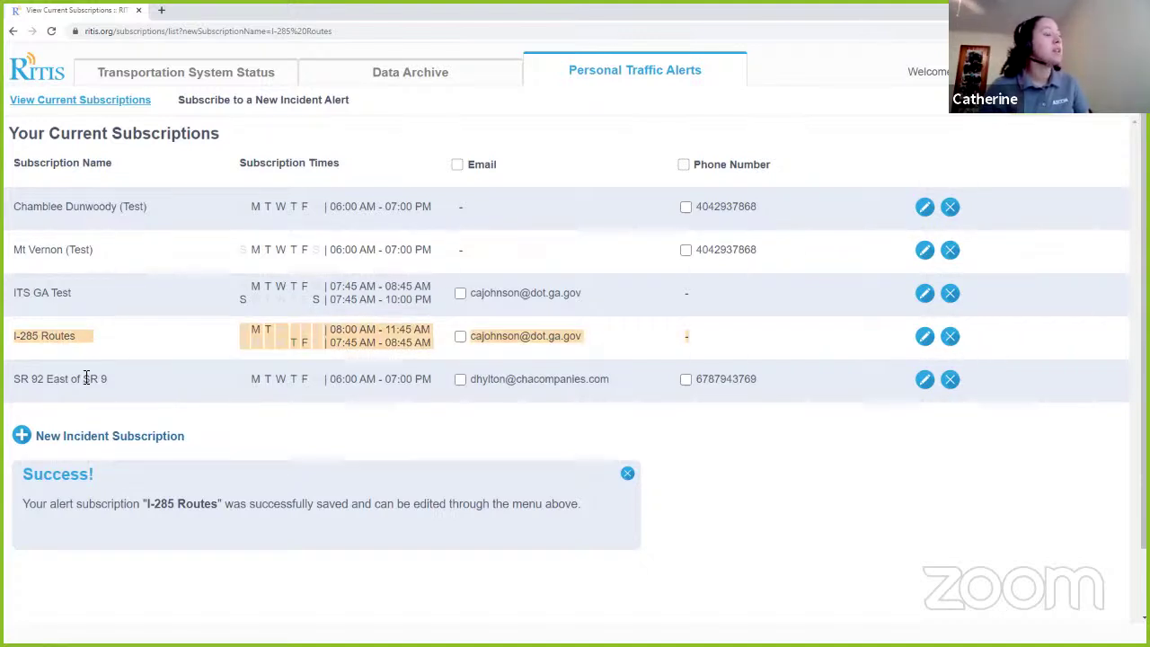
left_click(924, 337)
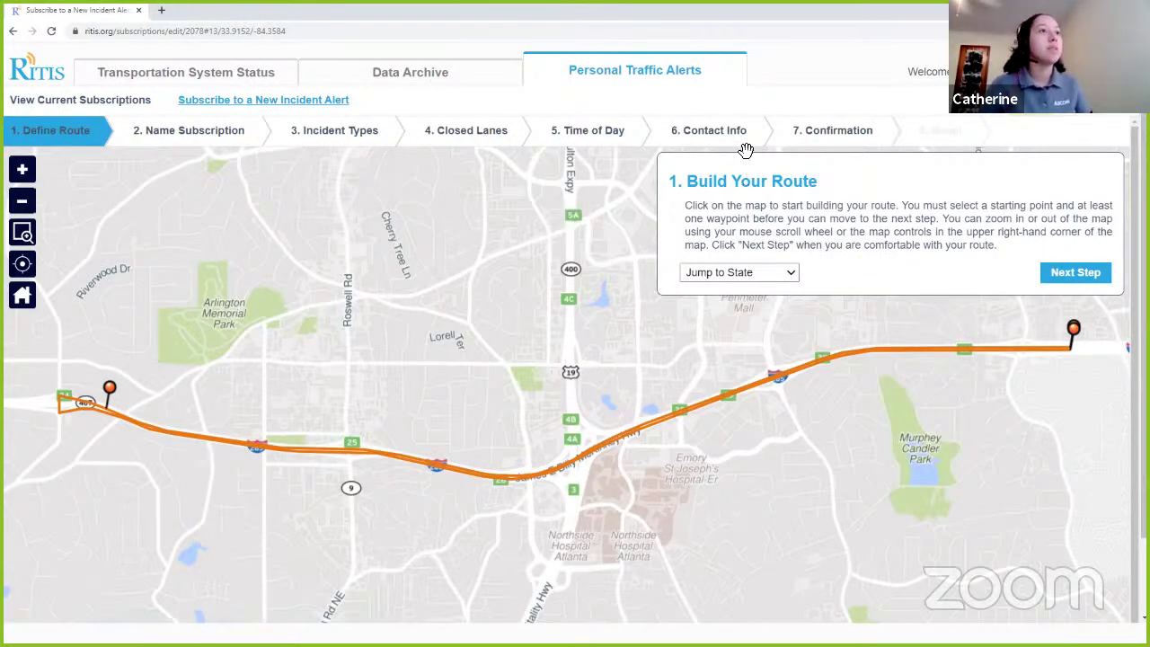
Step: Switch to the RITIS Alerts slide presentation and advance to the Customize Incident Type slide
key("alt+Tab")
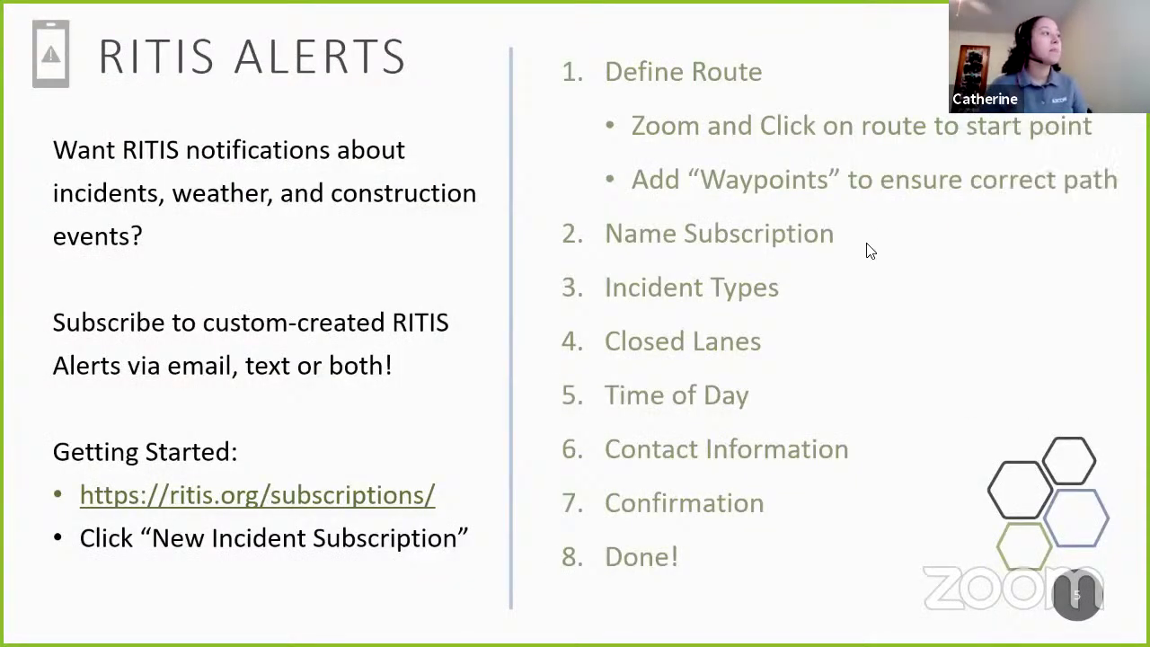
key("Right")
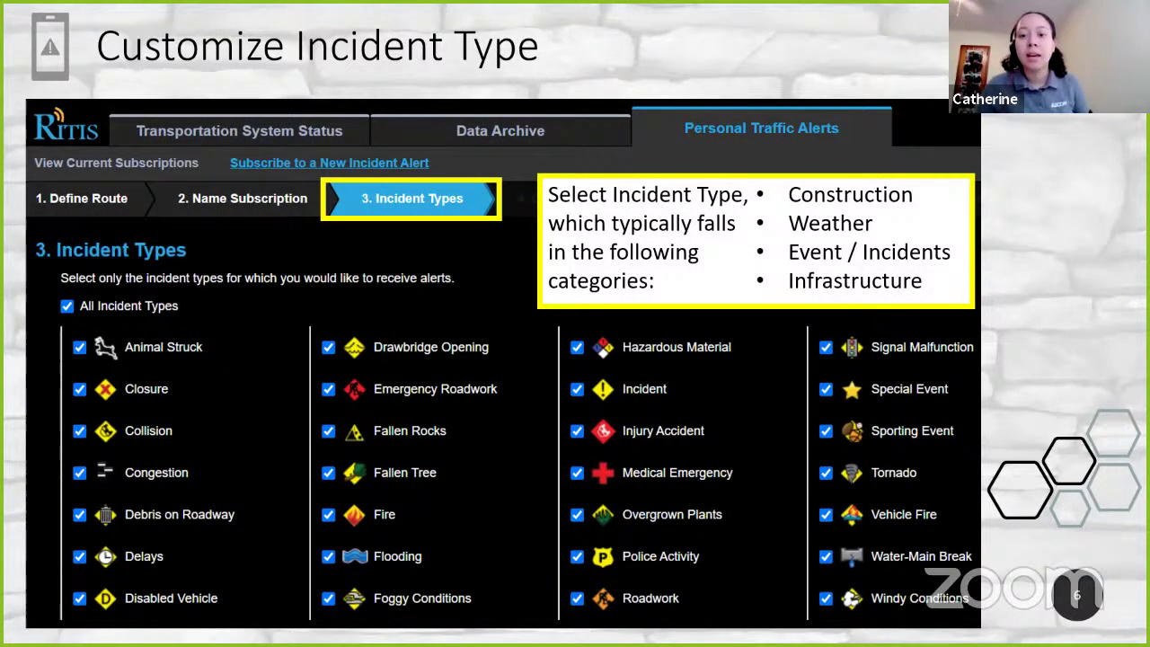
Step: Advance the presentation to the Dashboards slide, and switch to the Probe Data Analytics Suite to open its Dashboard tool
key("Right")
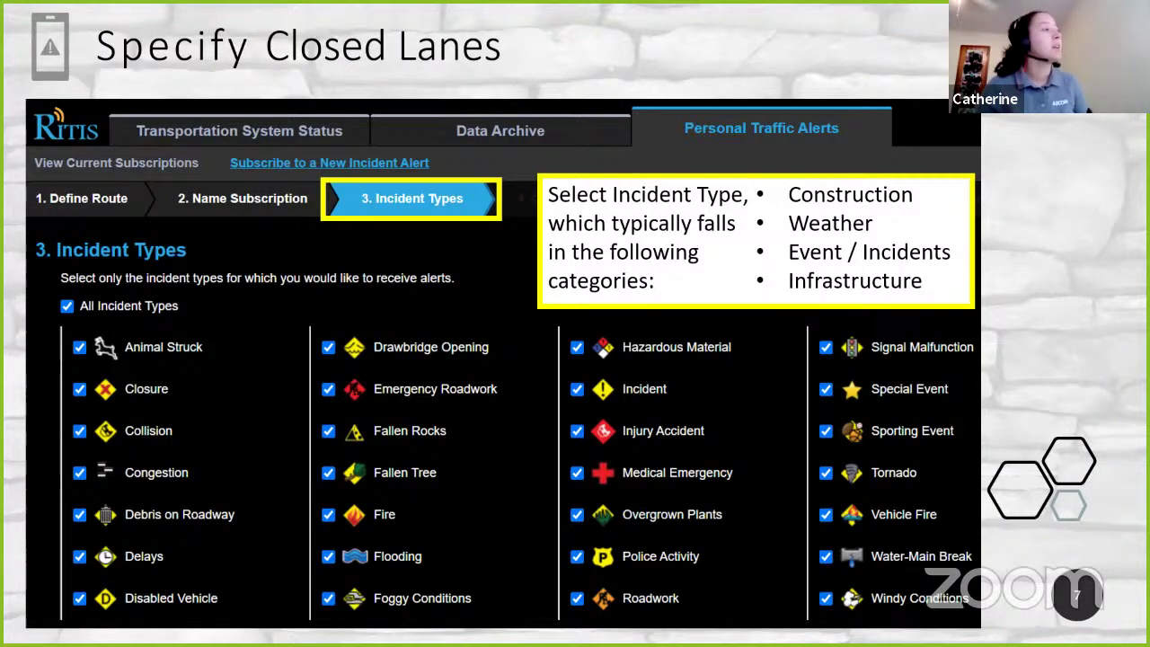
key("Right")
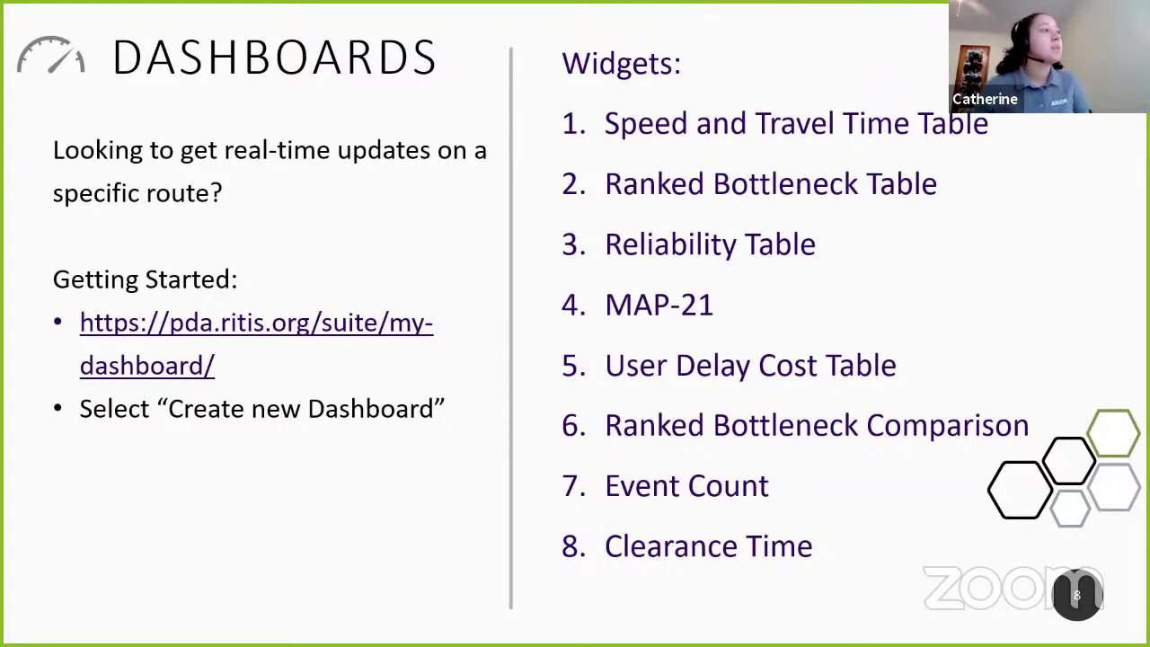
key("alt+Tab")
scroll(790, 244, "up", 3)
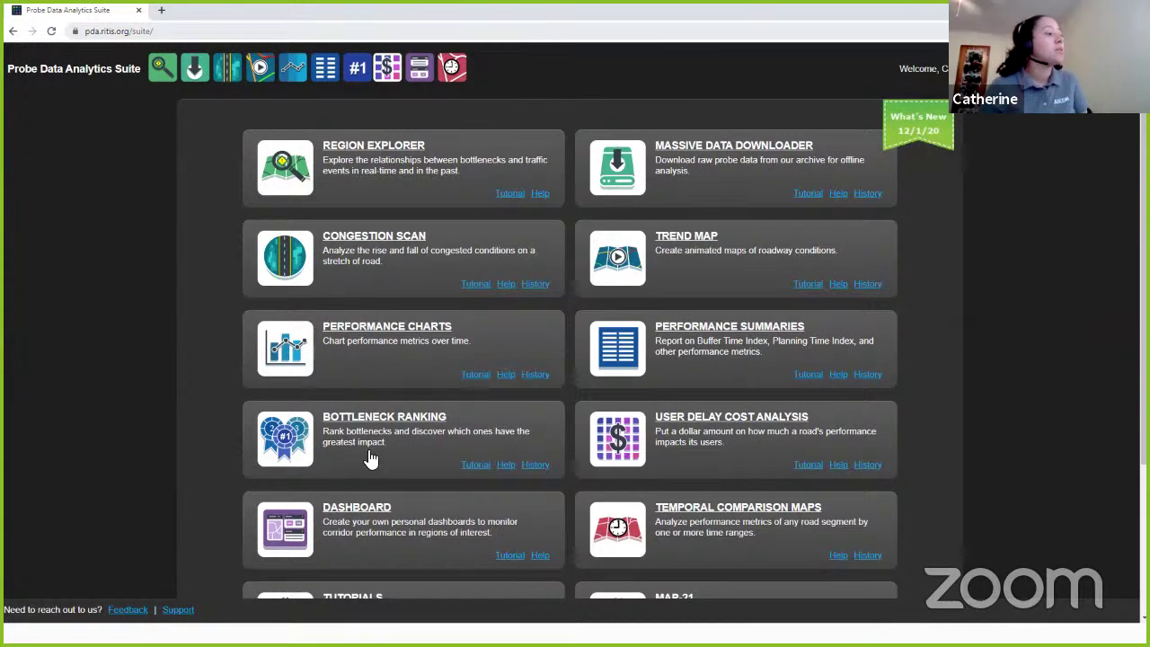
scroll(431, 405, "down", 1)
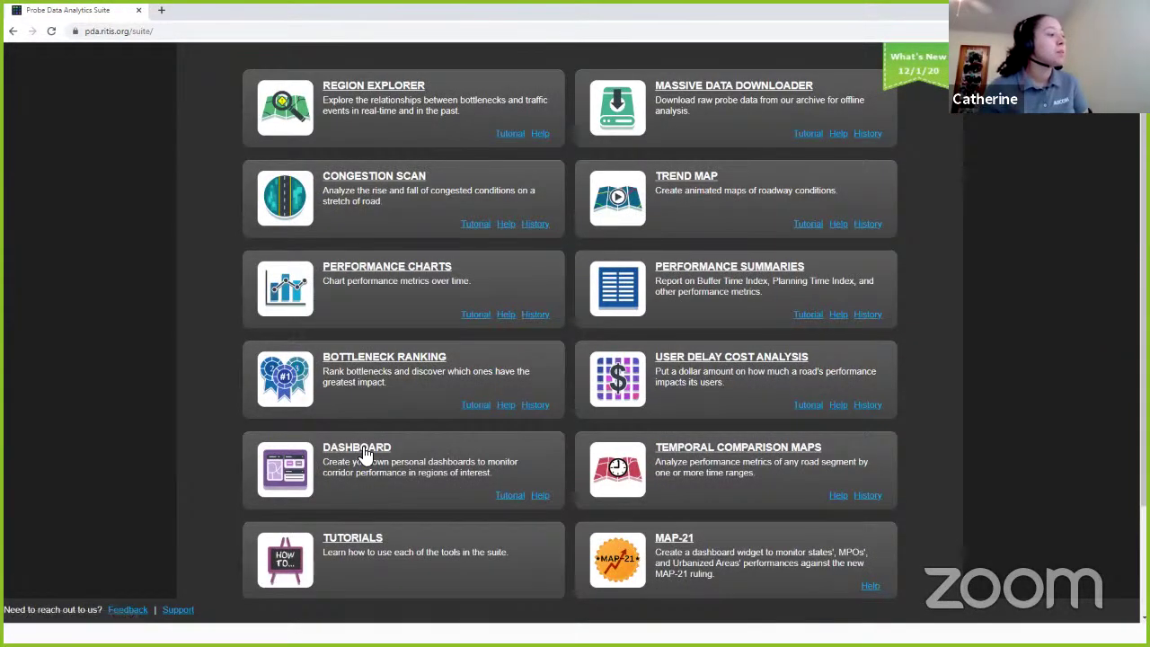
left_click(359, 447)
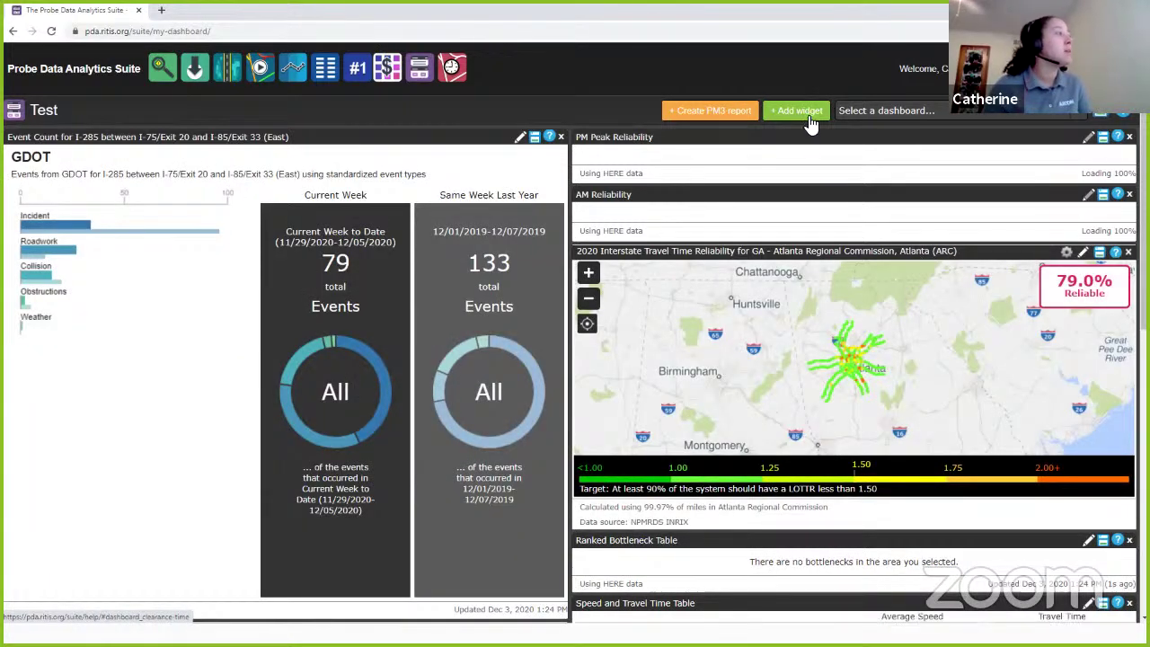
Step: Create a new dashboard named I-285 Test
left_click(1078, 115)
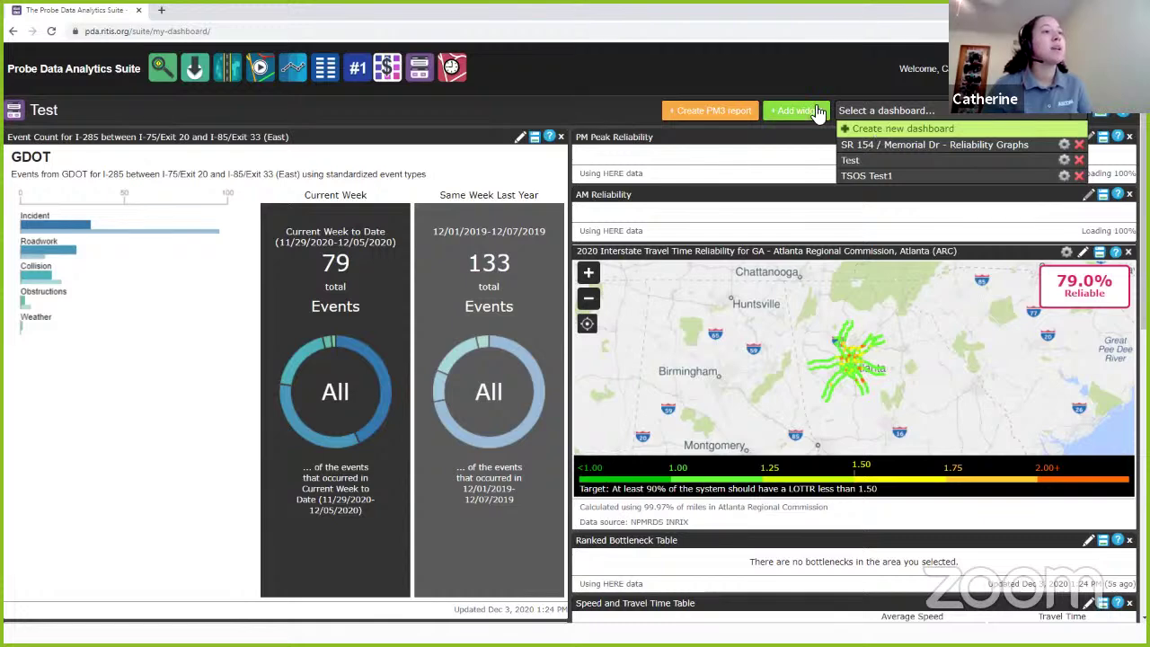
left_click(893, 130)
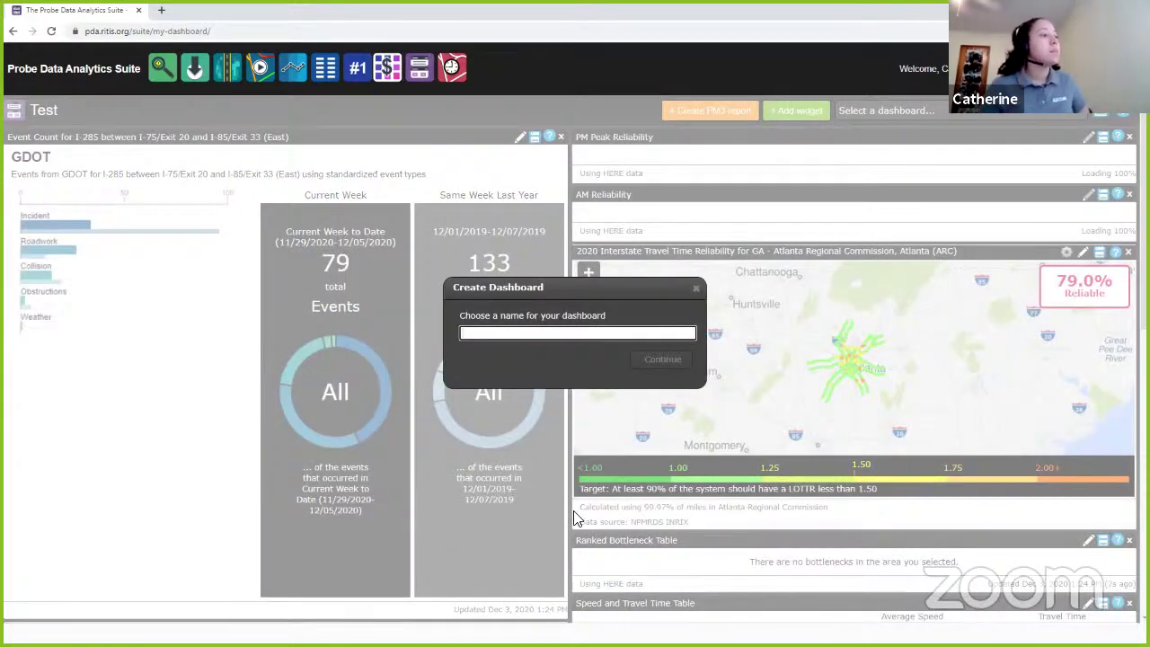
left_click(561, 336)
type("I-285 Test")
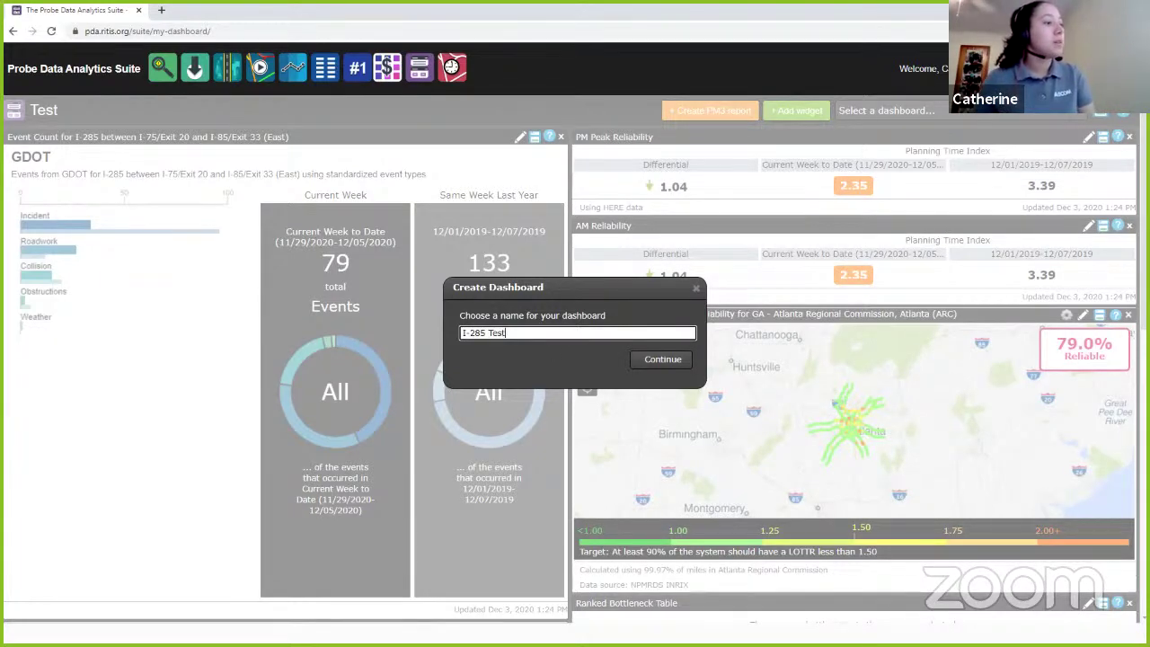
left_click(662, 360)
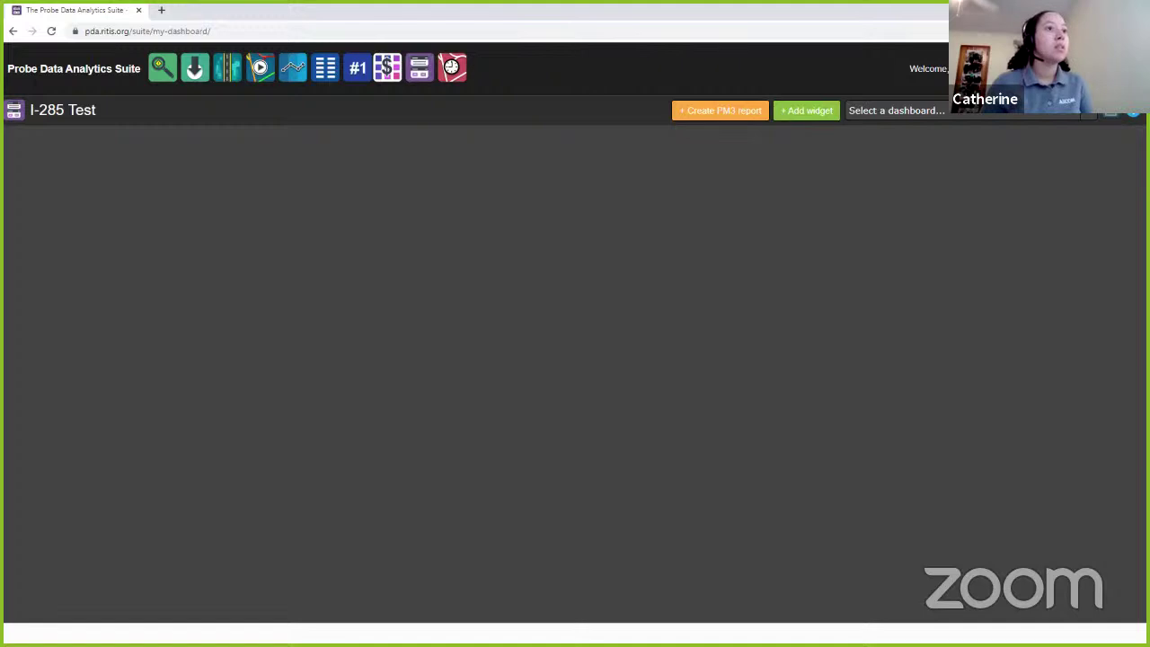
Step: Open the Probe Data Analytics Suite help page, and switch by way of the Dashboards slide to the RITIS alert route editor
left_click(1134, 110)
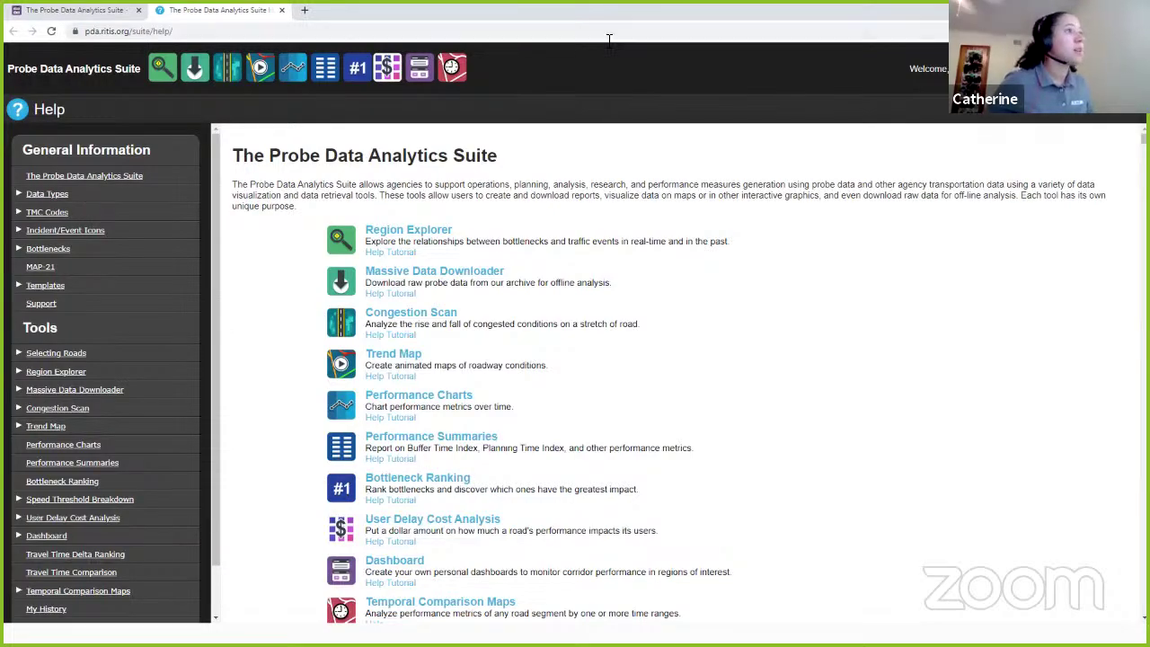
key("alt+Tab")
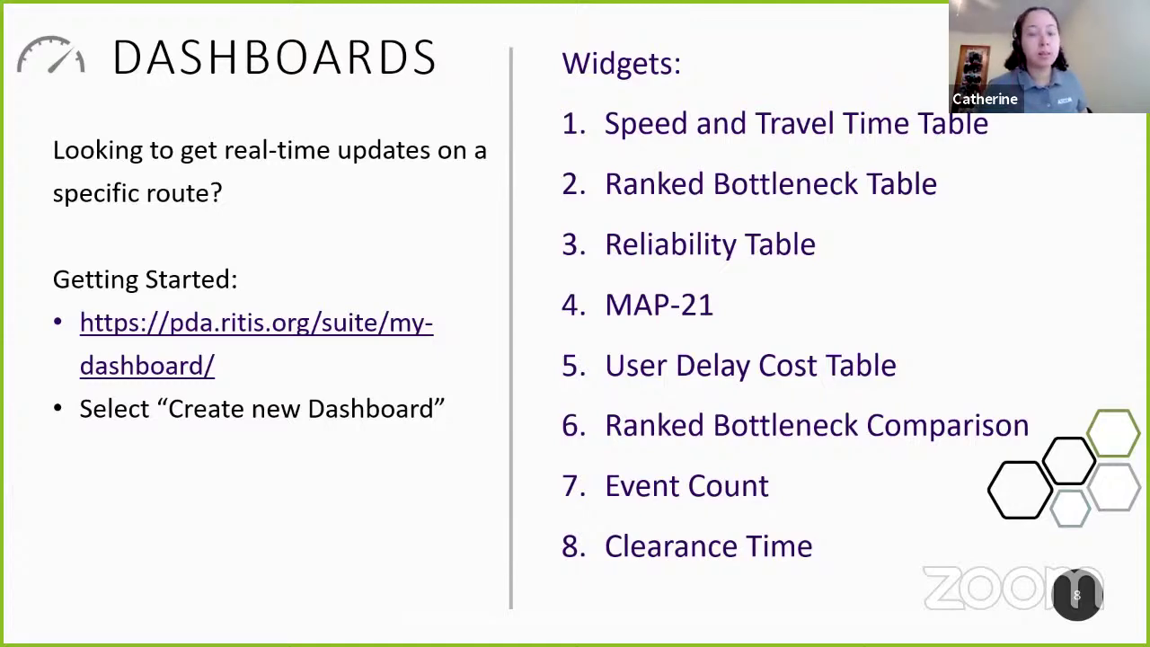
key("alt+Tab")
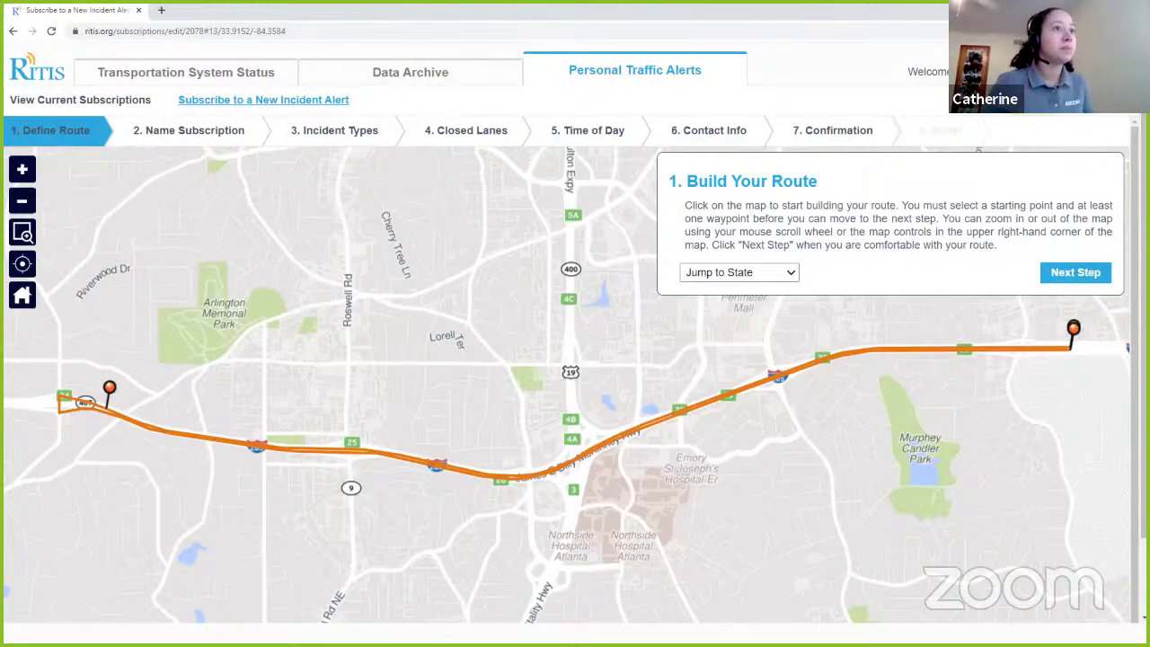